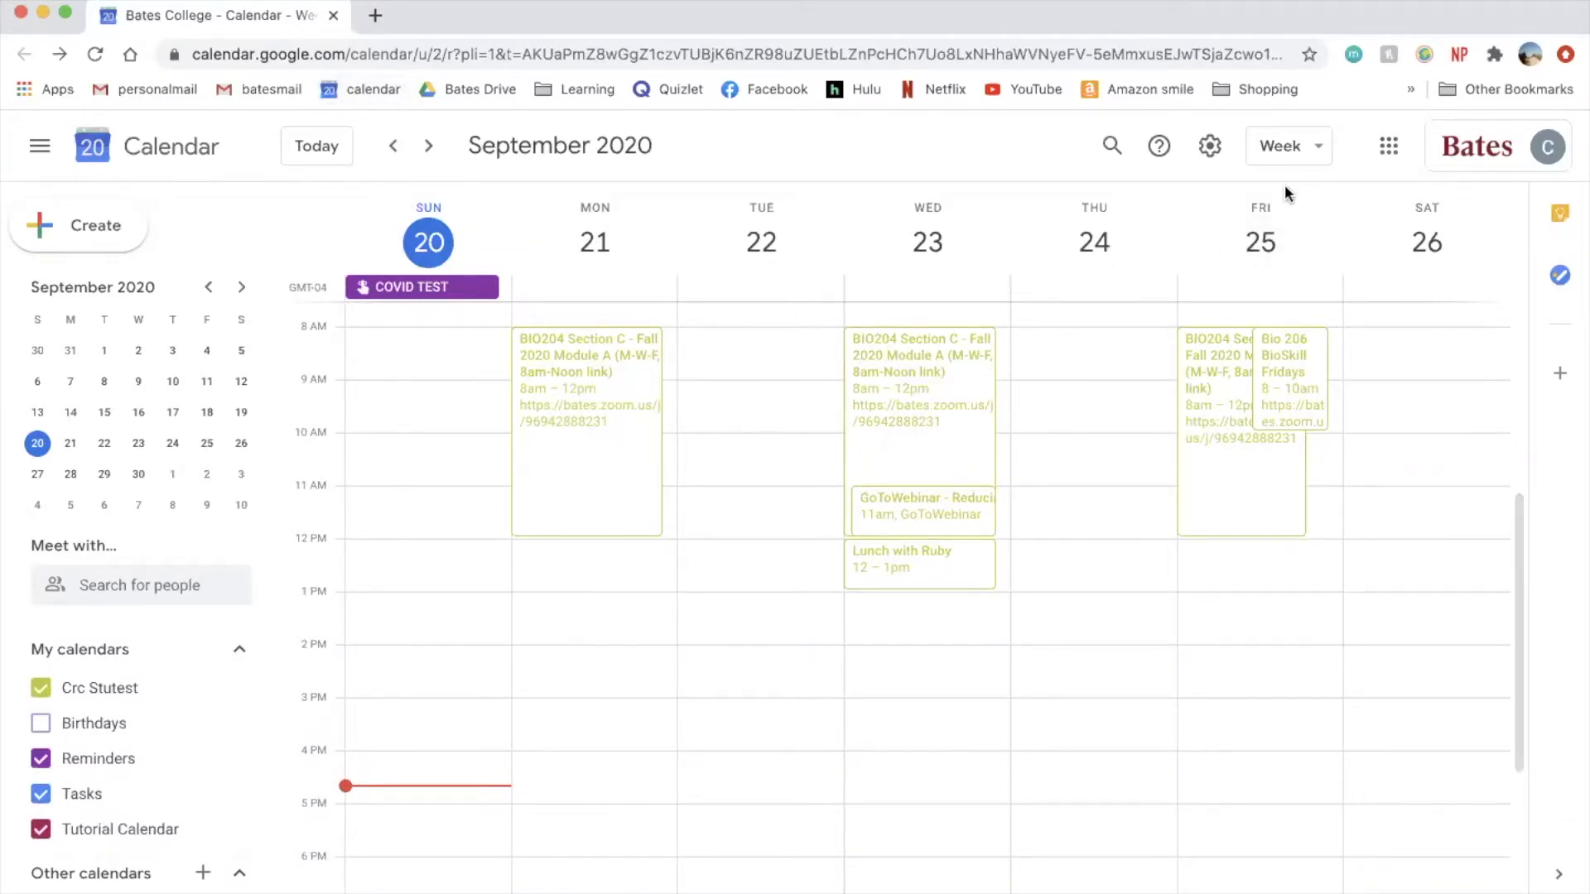
- Switch the calendar to month view, then back to week view
click(1297, 157)
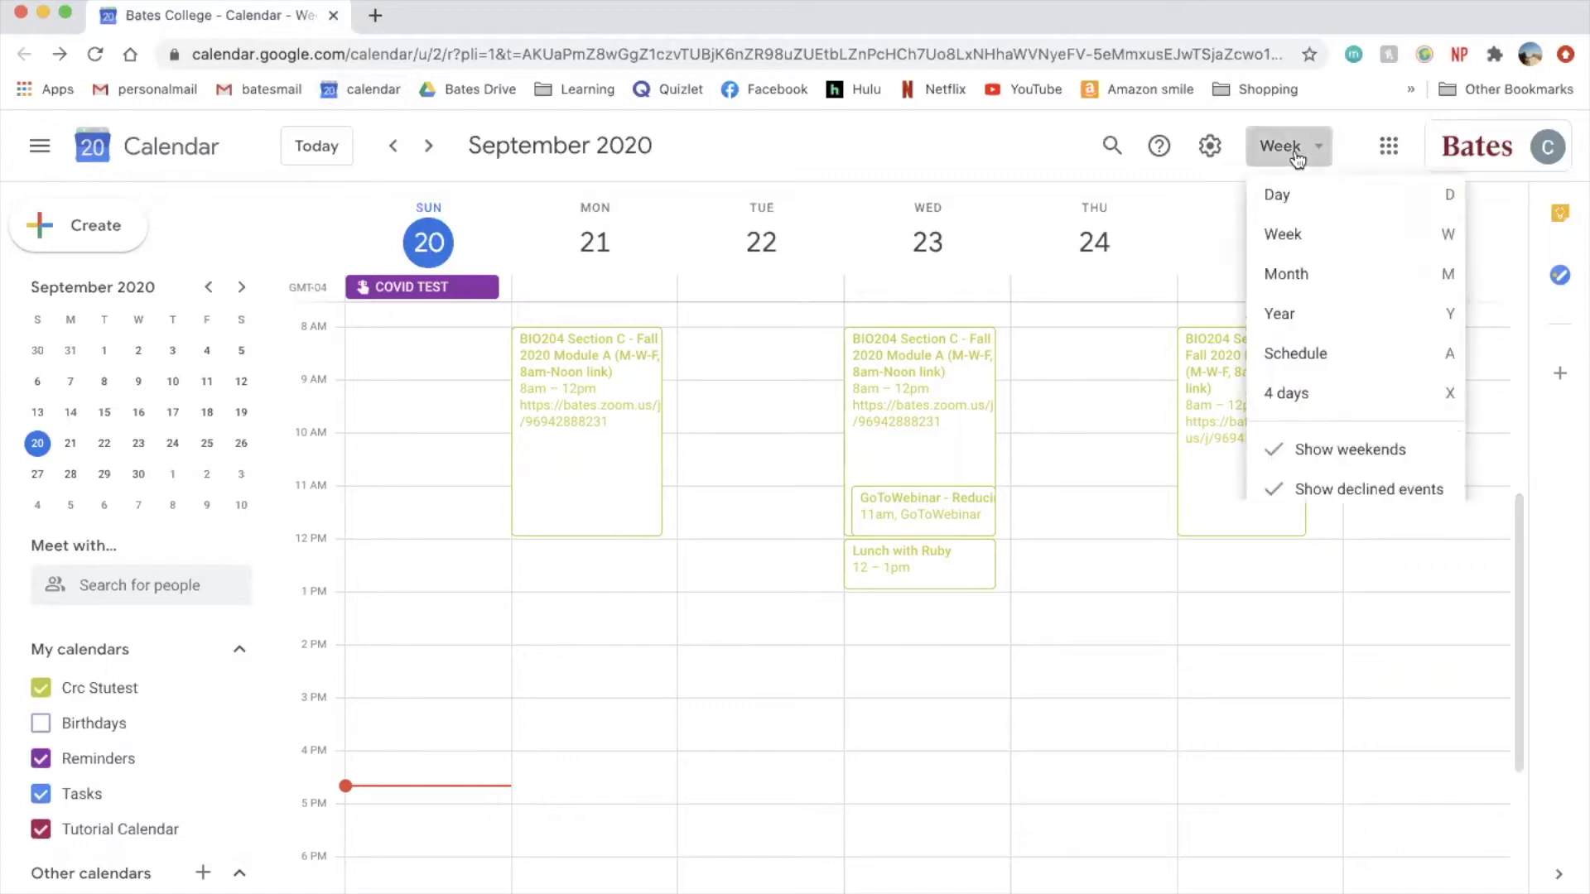
click(1285, 288)
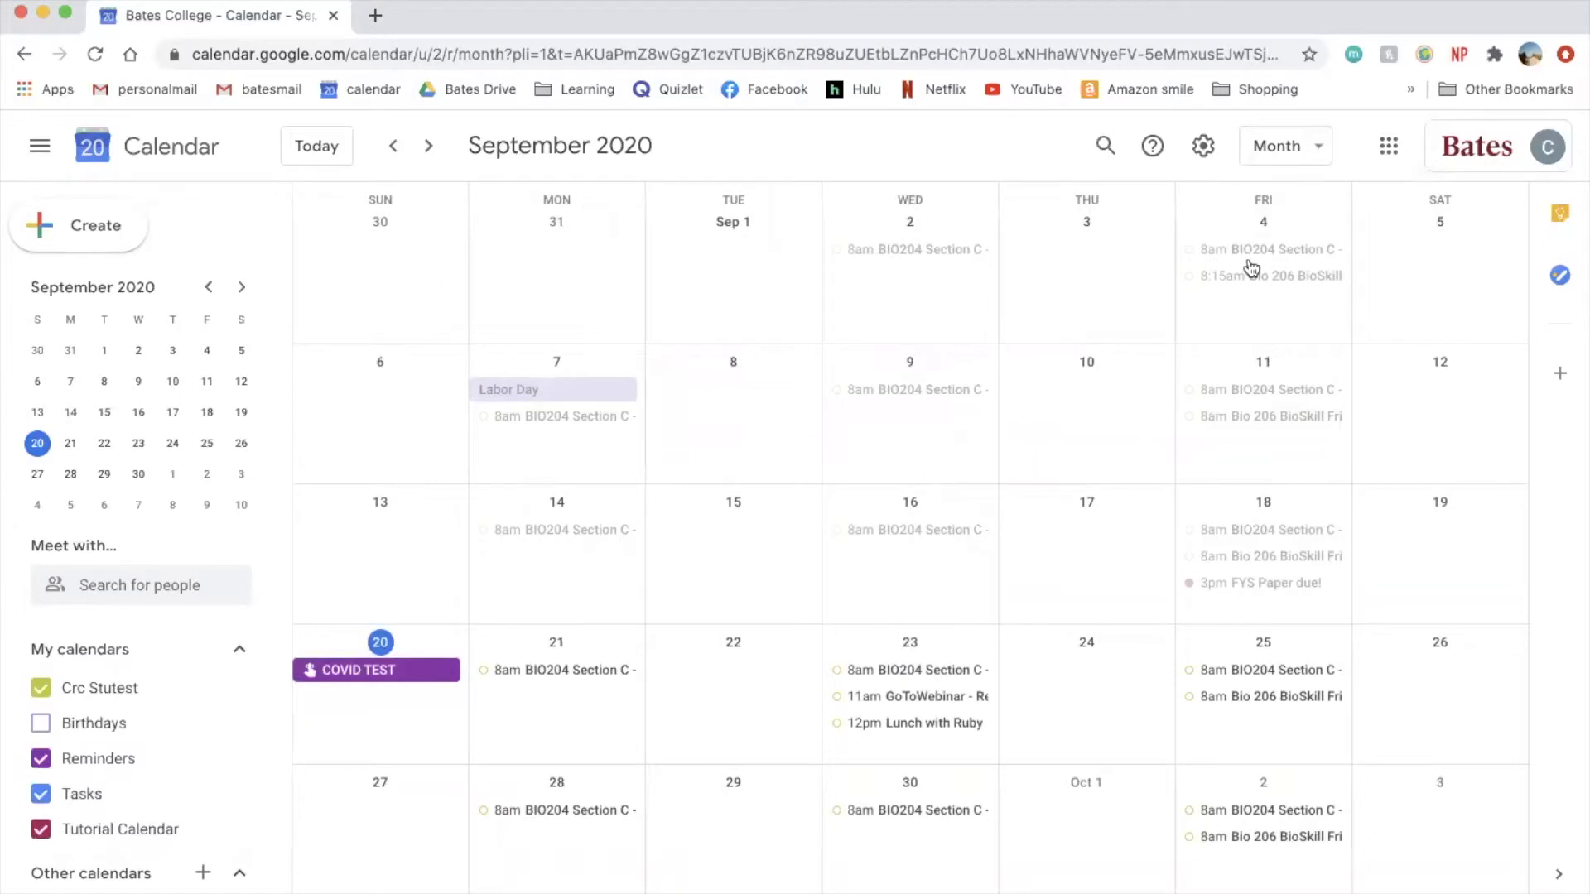
click(1280, 149)
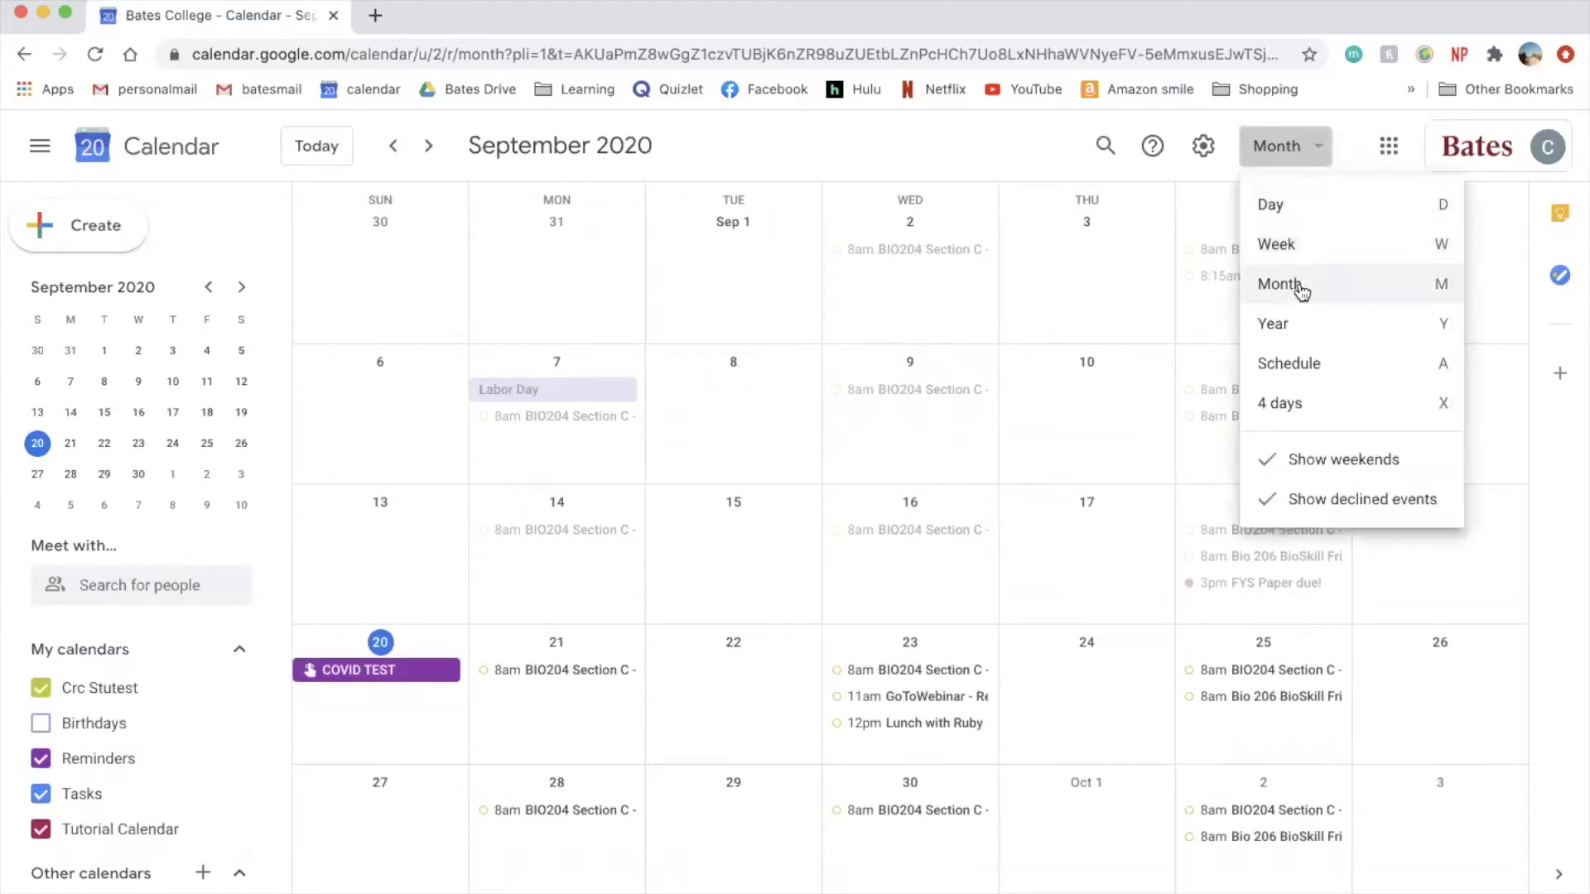
click(1297, 253)
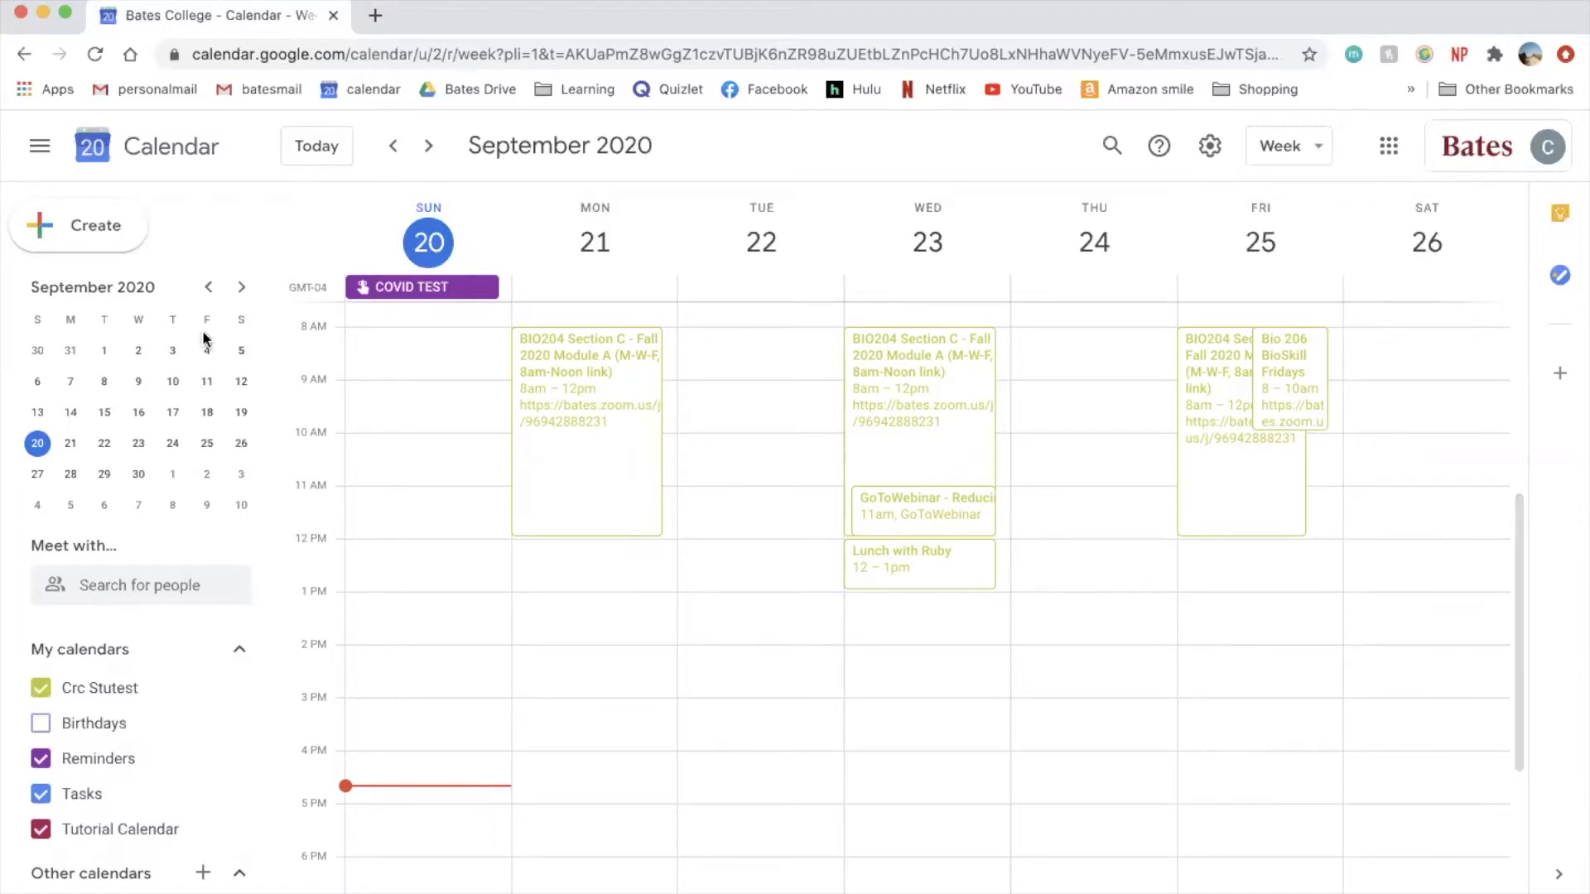
- Start a new event on Tuesday 10–11am and open its full editing page
click(98, 234)
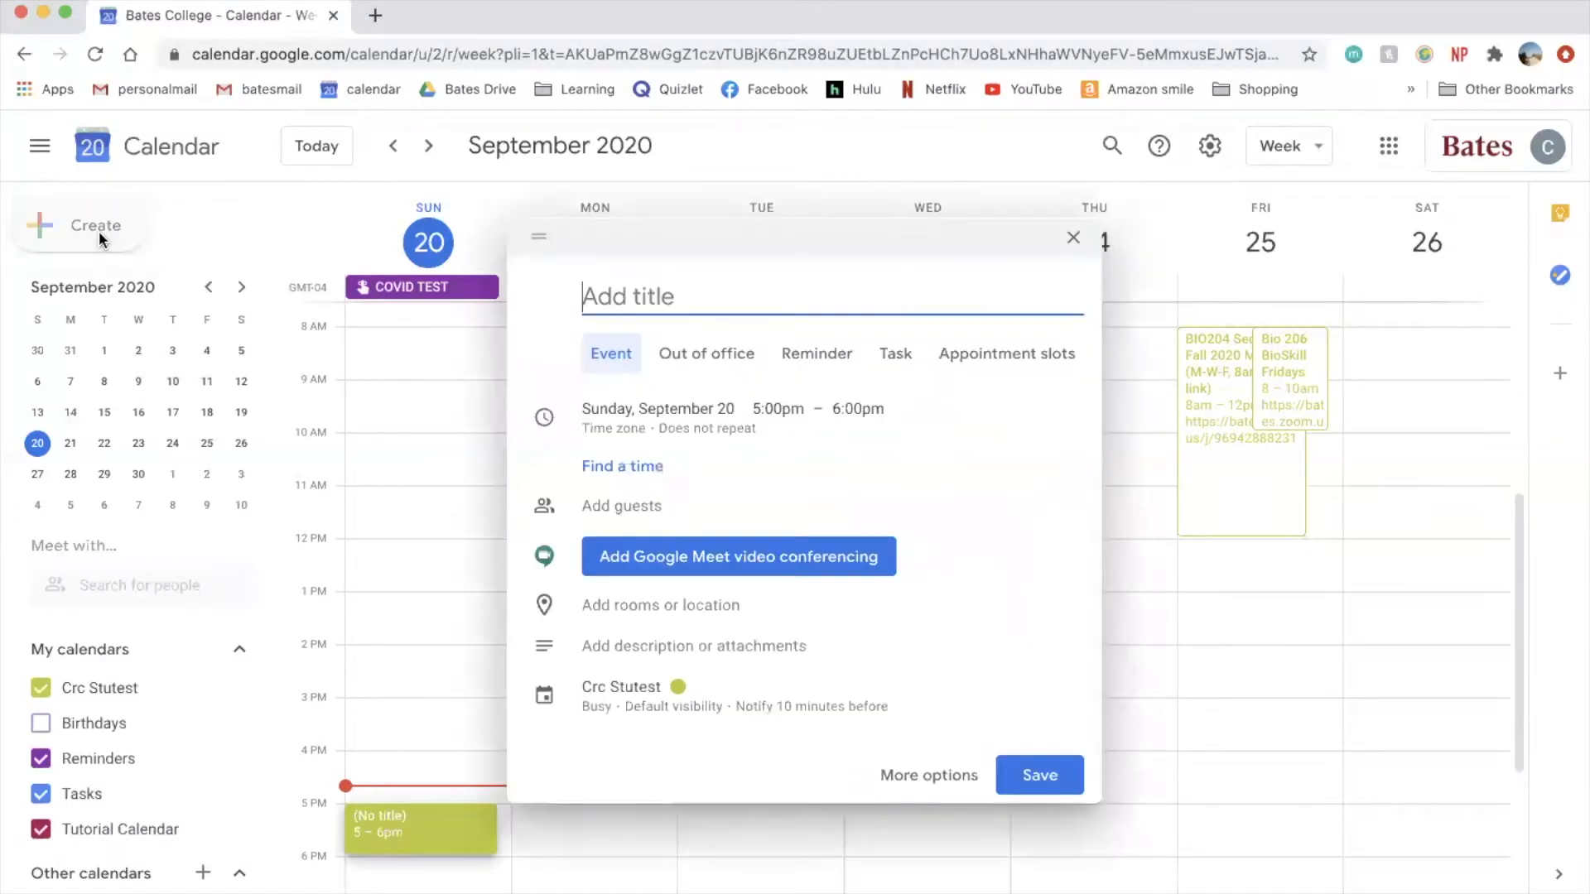
click(1073, 242)
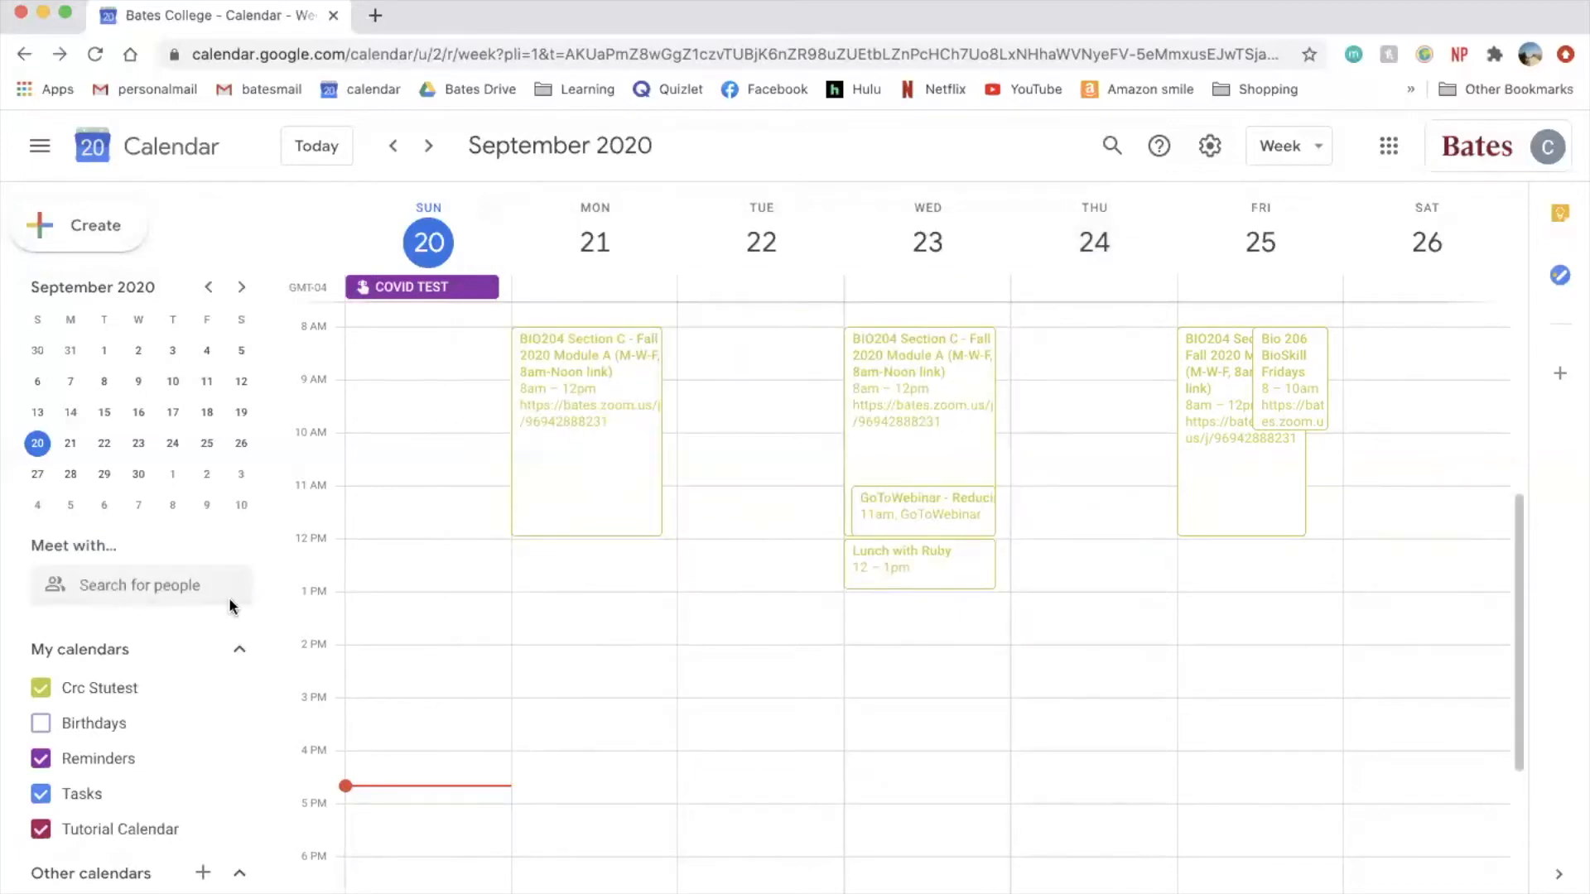
click(728, 454)
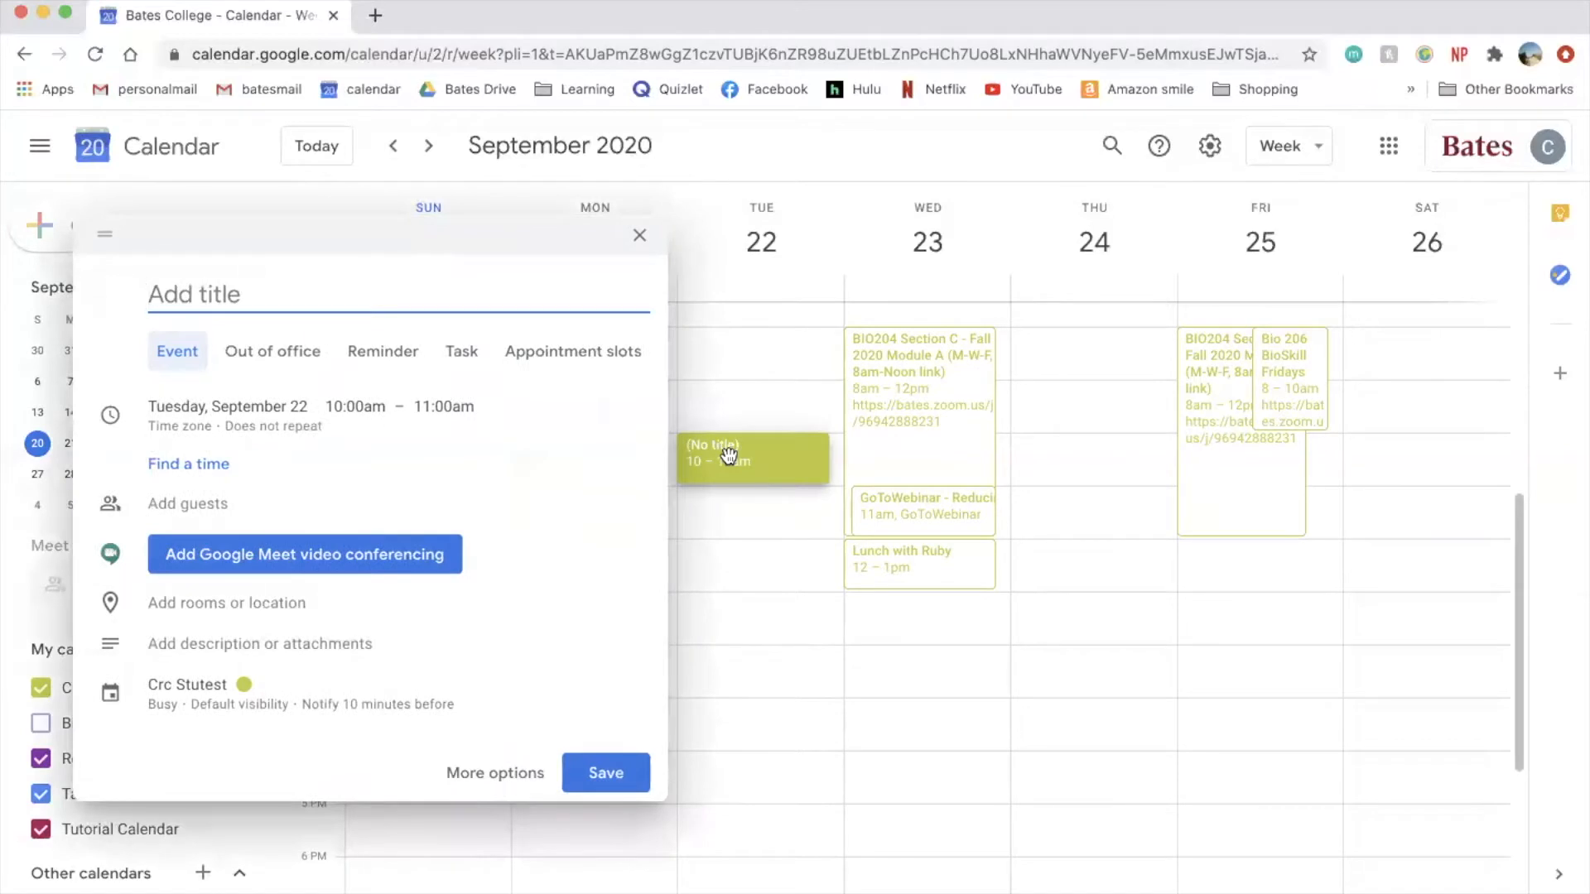
click(480, 775)
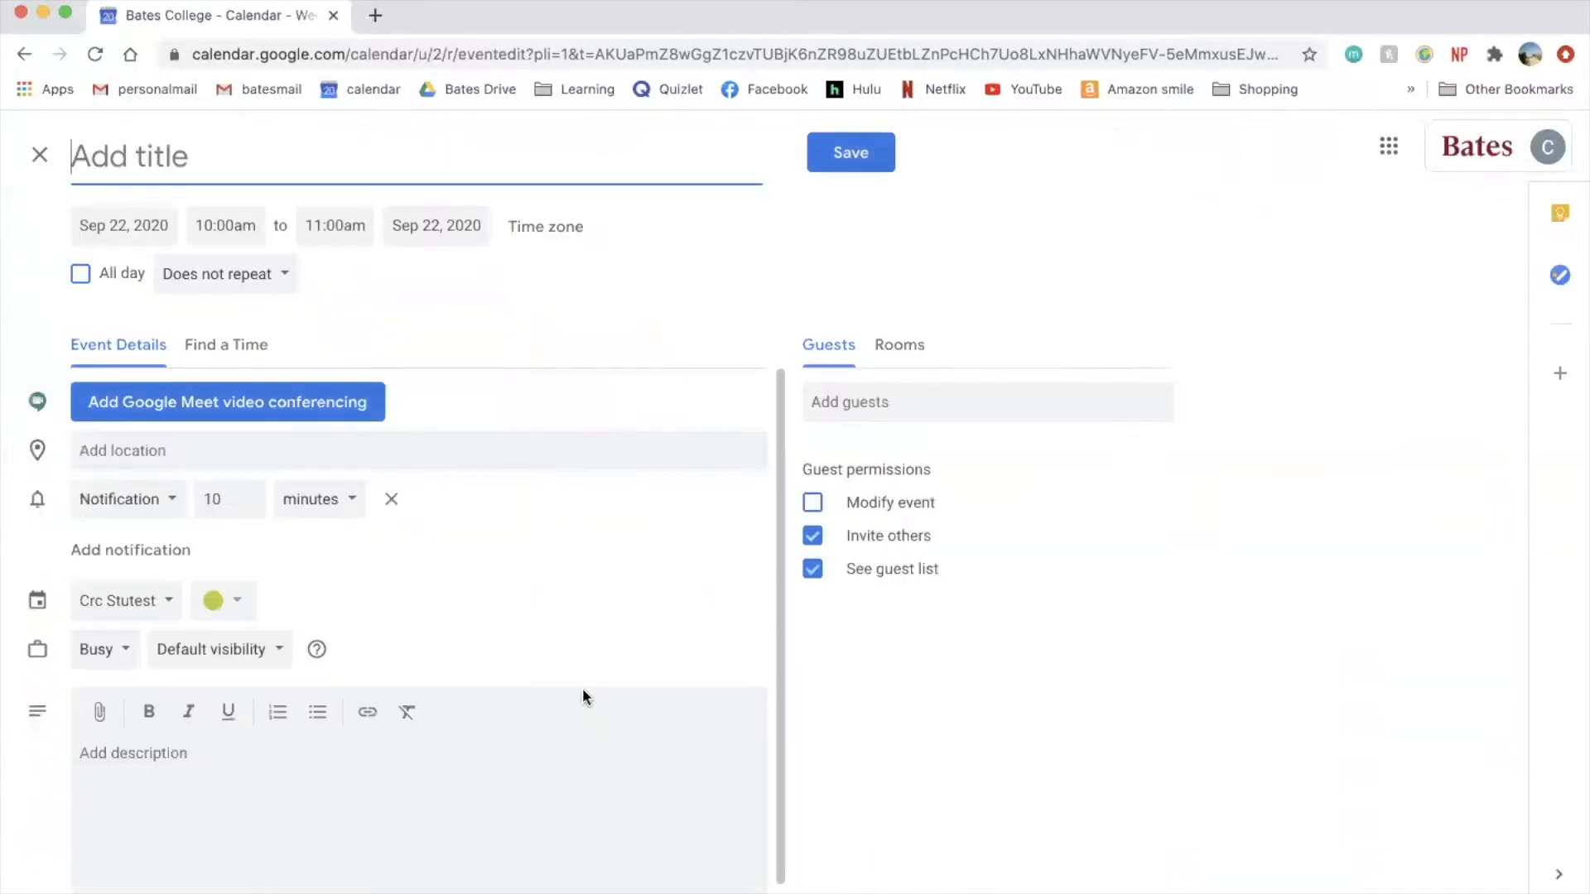
- Review the date, time, repeat, location, notification and calendar fields, leaving all unchanged
click(232, 225)
click(137, 223)
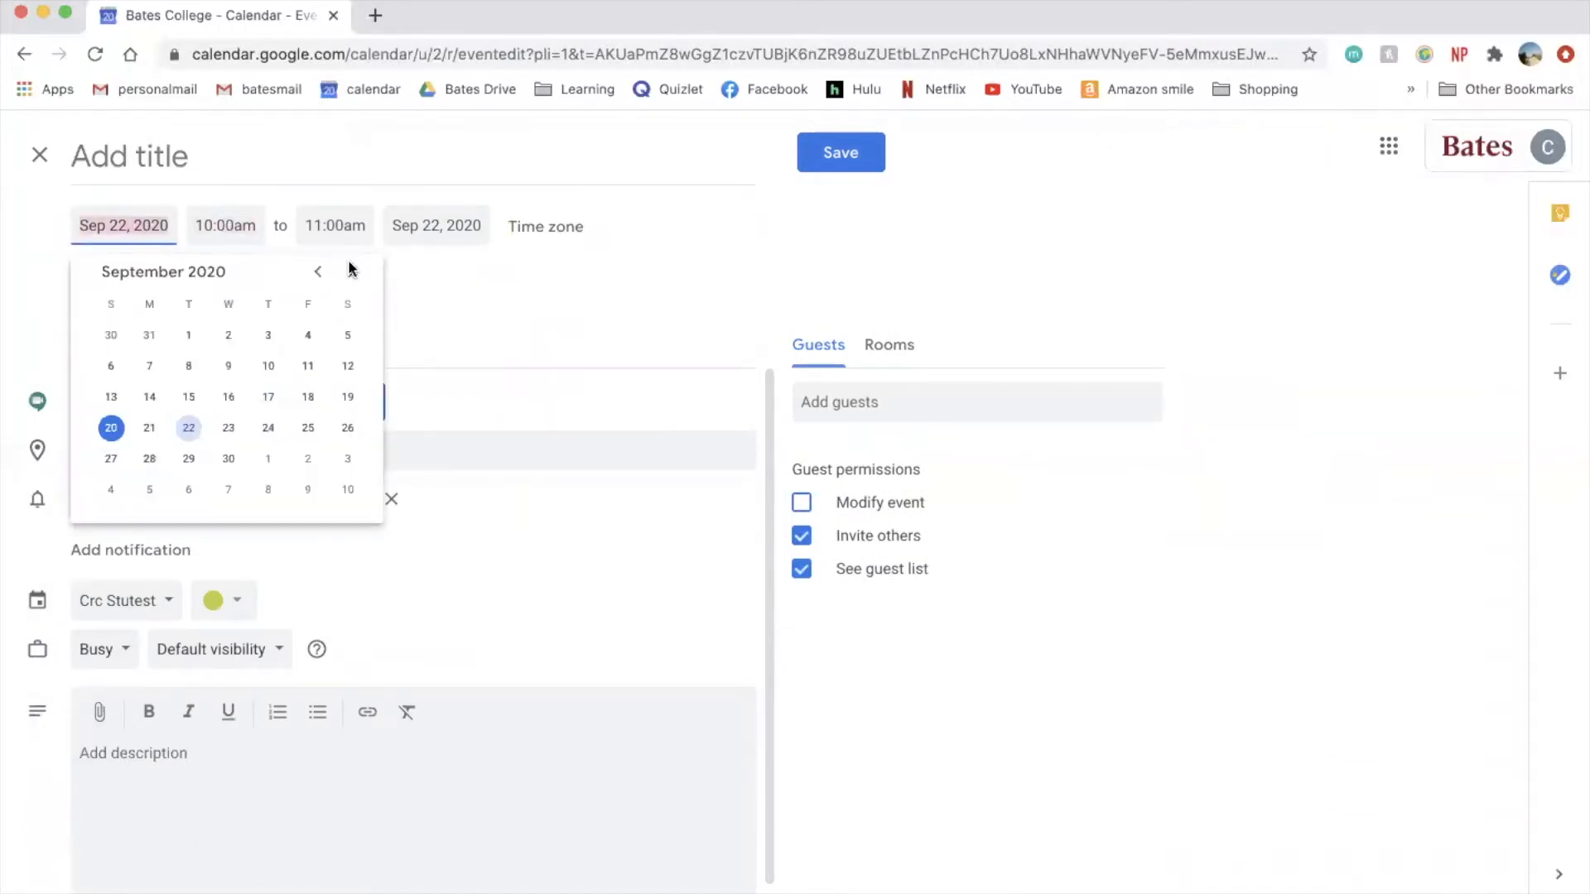
click(604, 334)
click(253, 290)
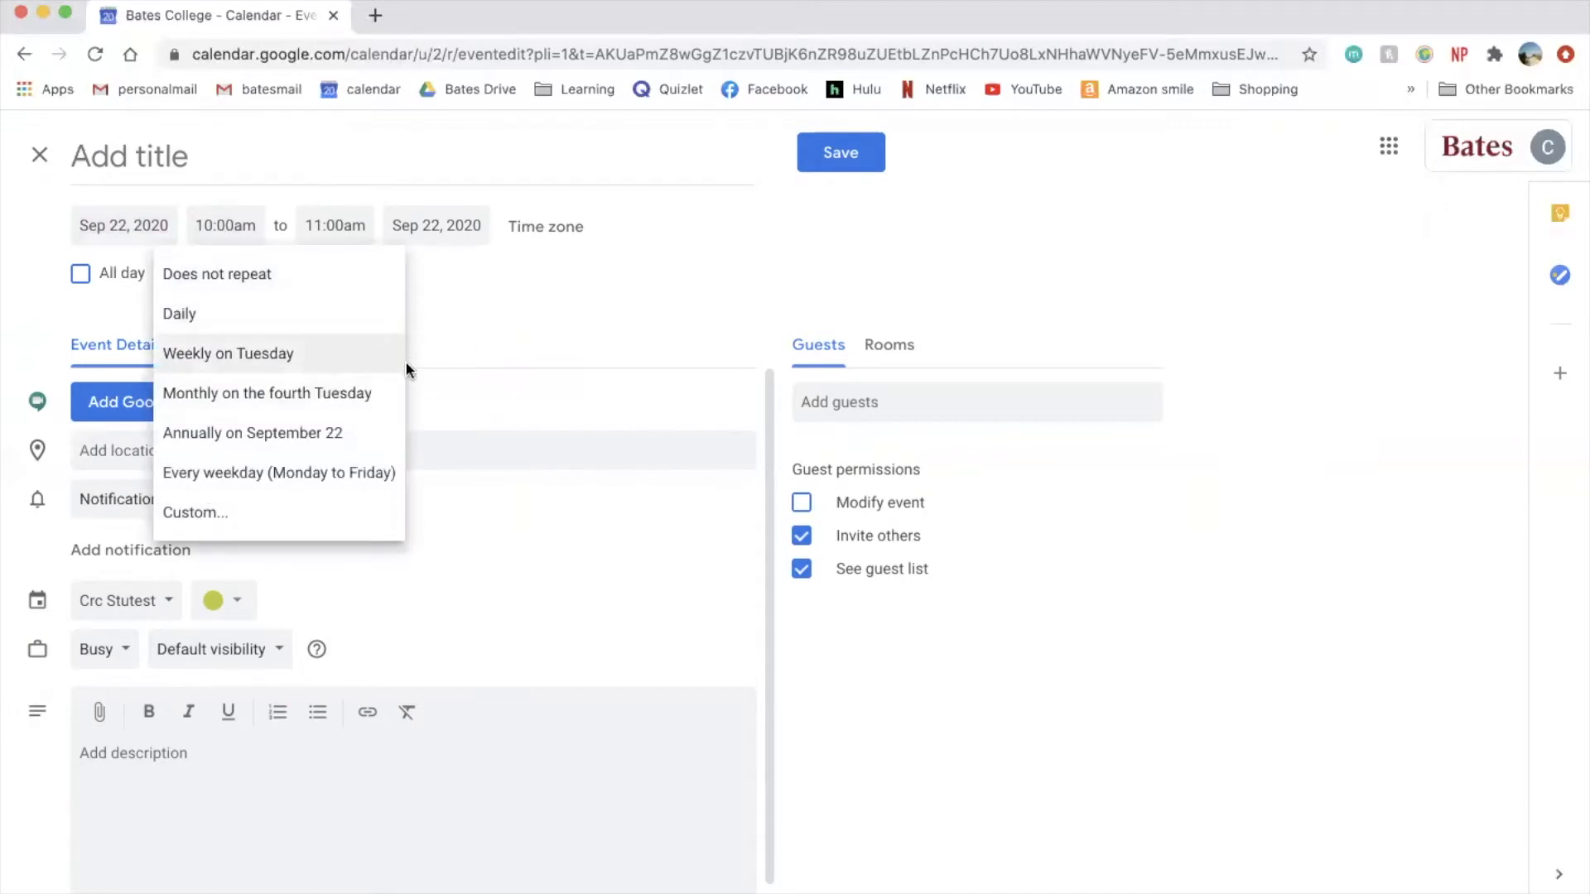
click(231, 515)
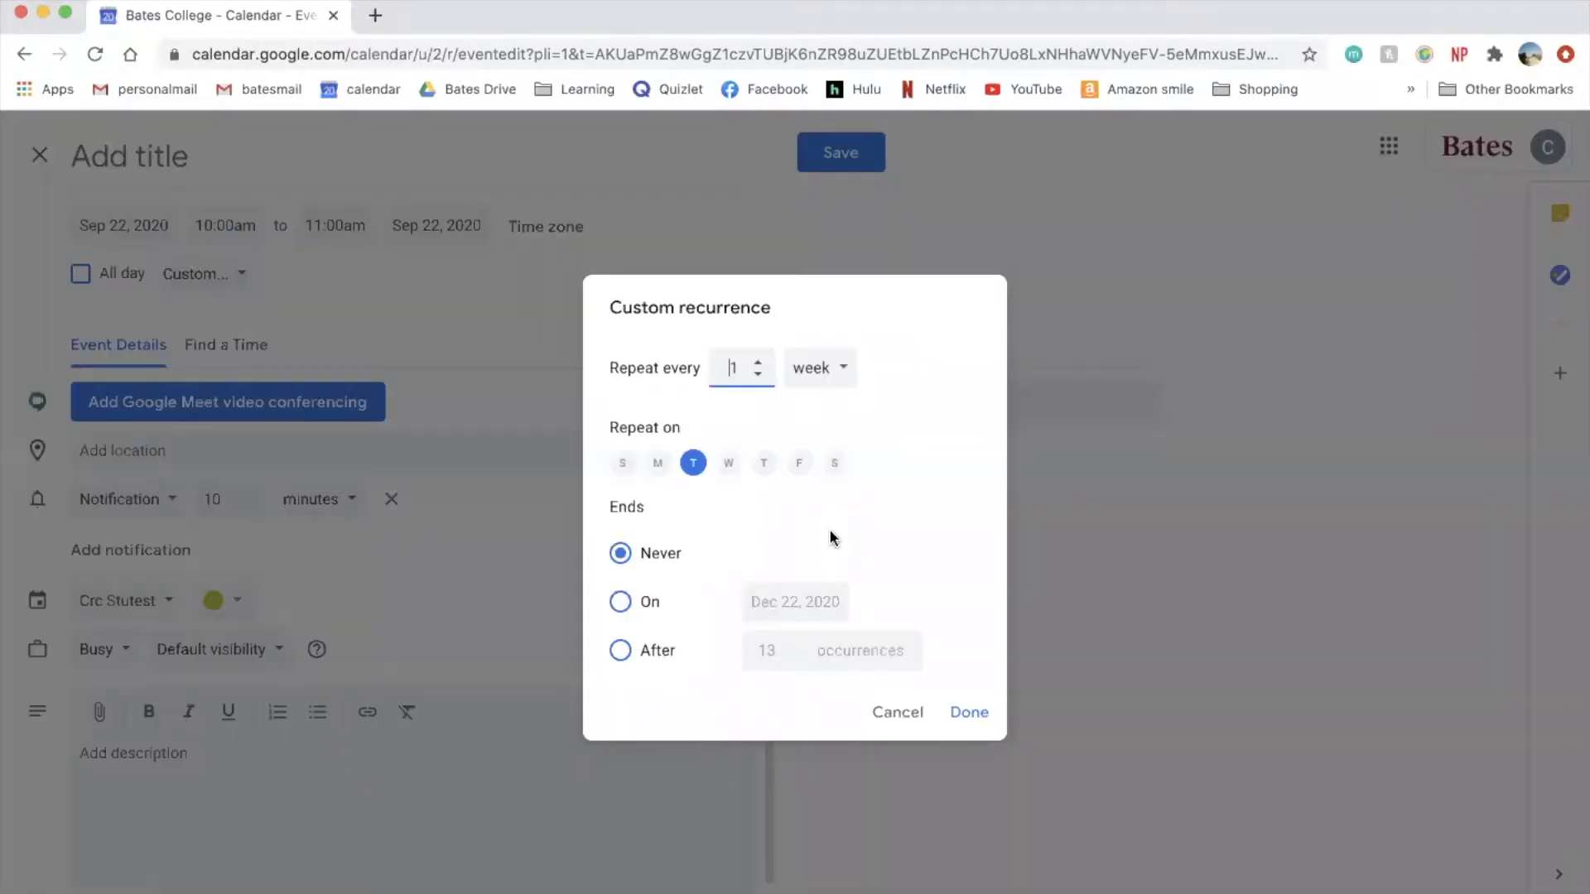
click(897, 712)
click(482, 456)
click(571, 509)
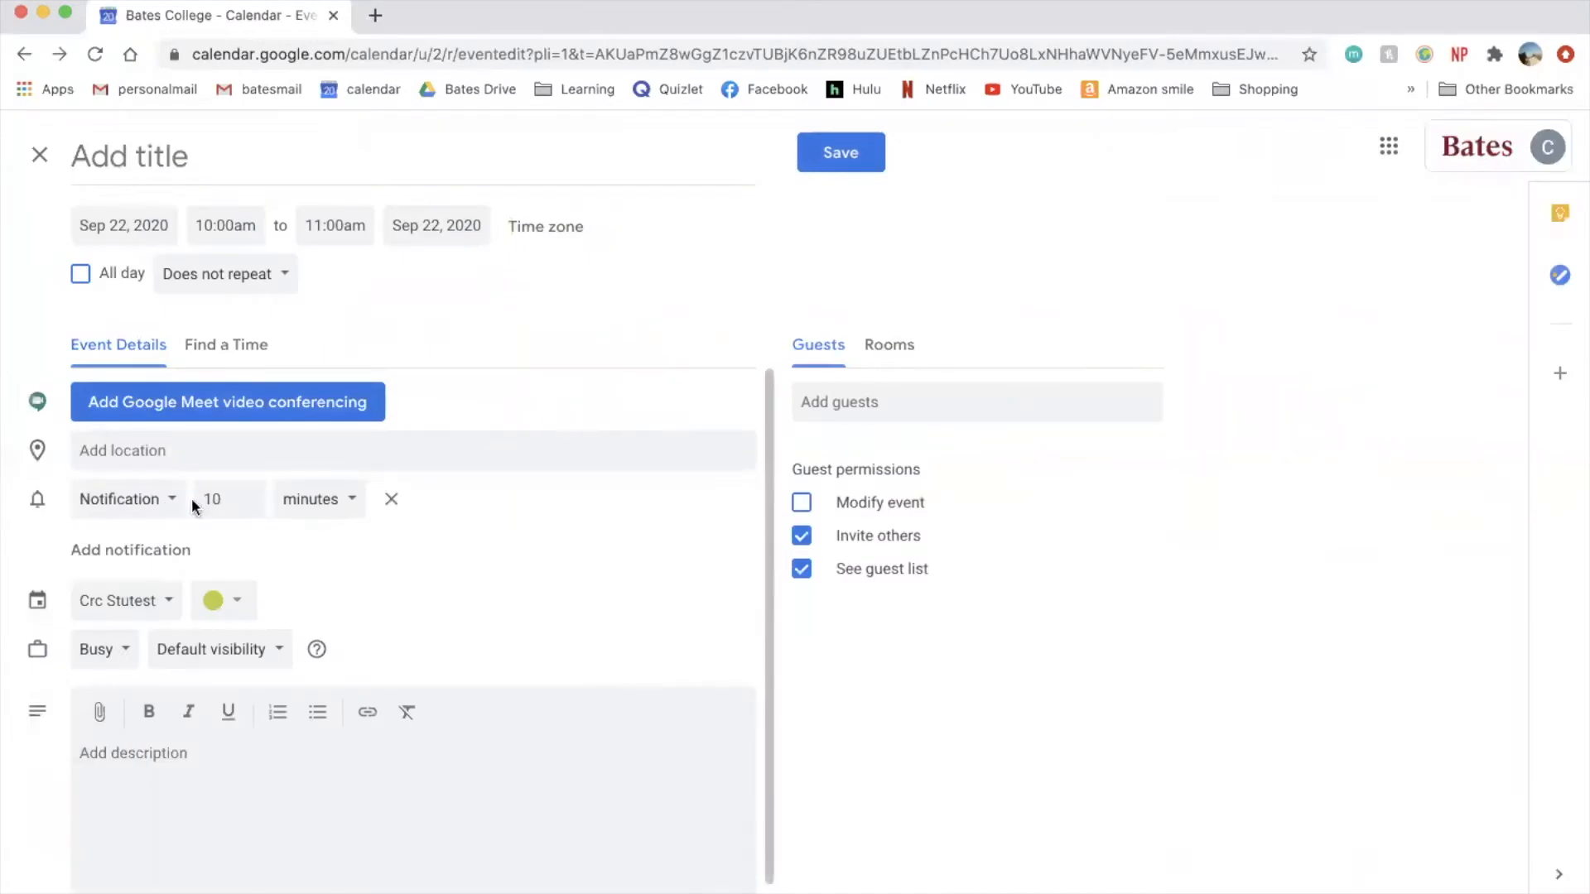
click(168, 500)
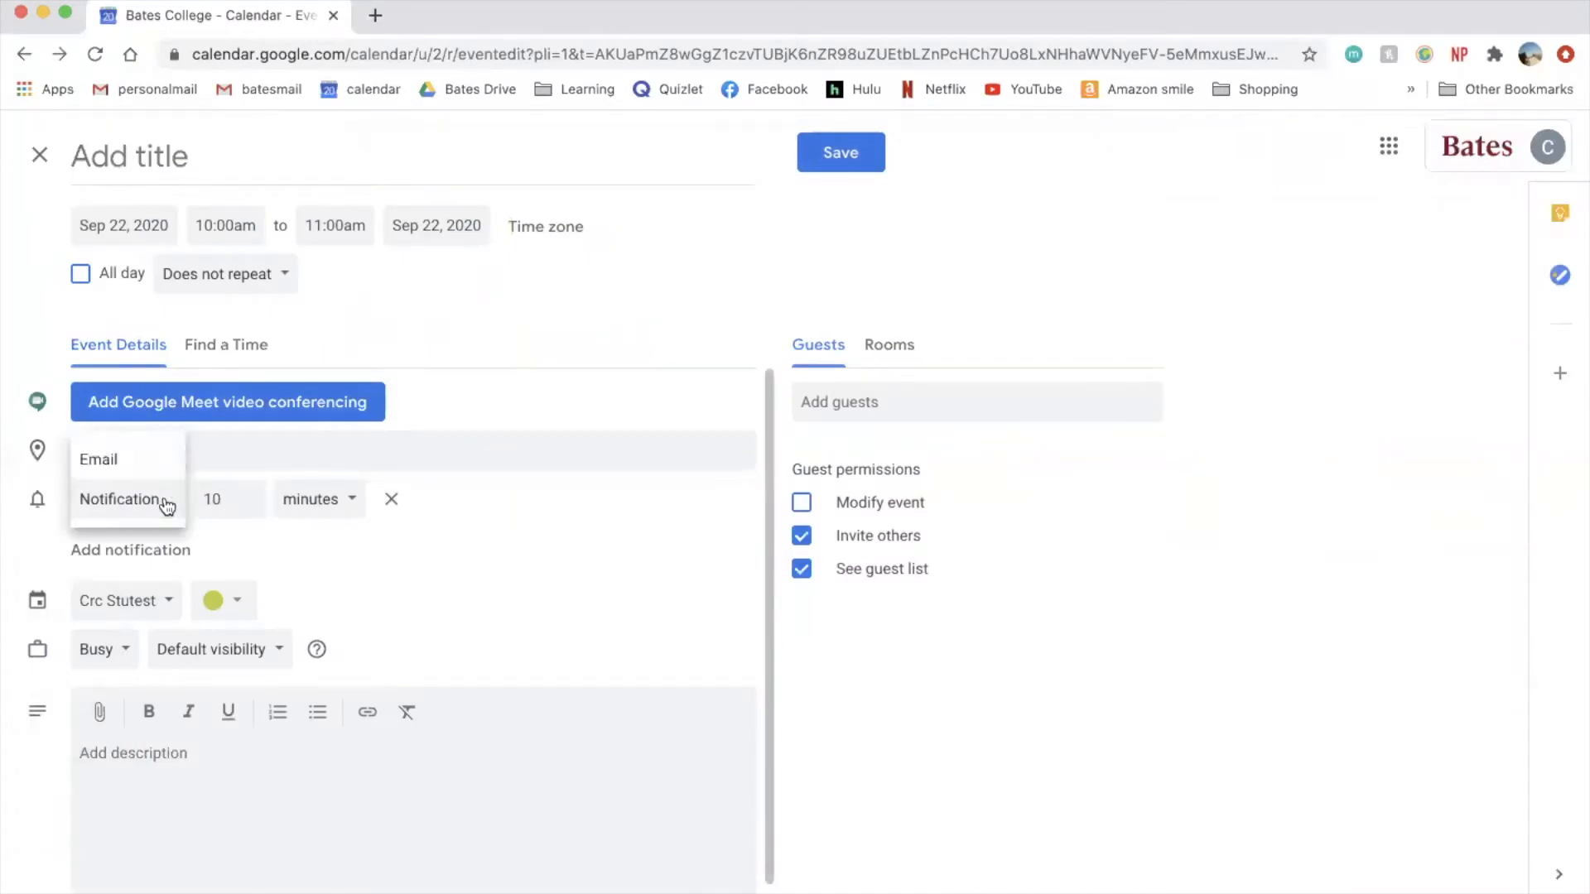
click(556, 535)
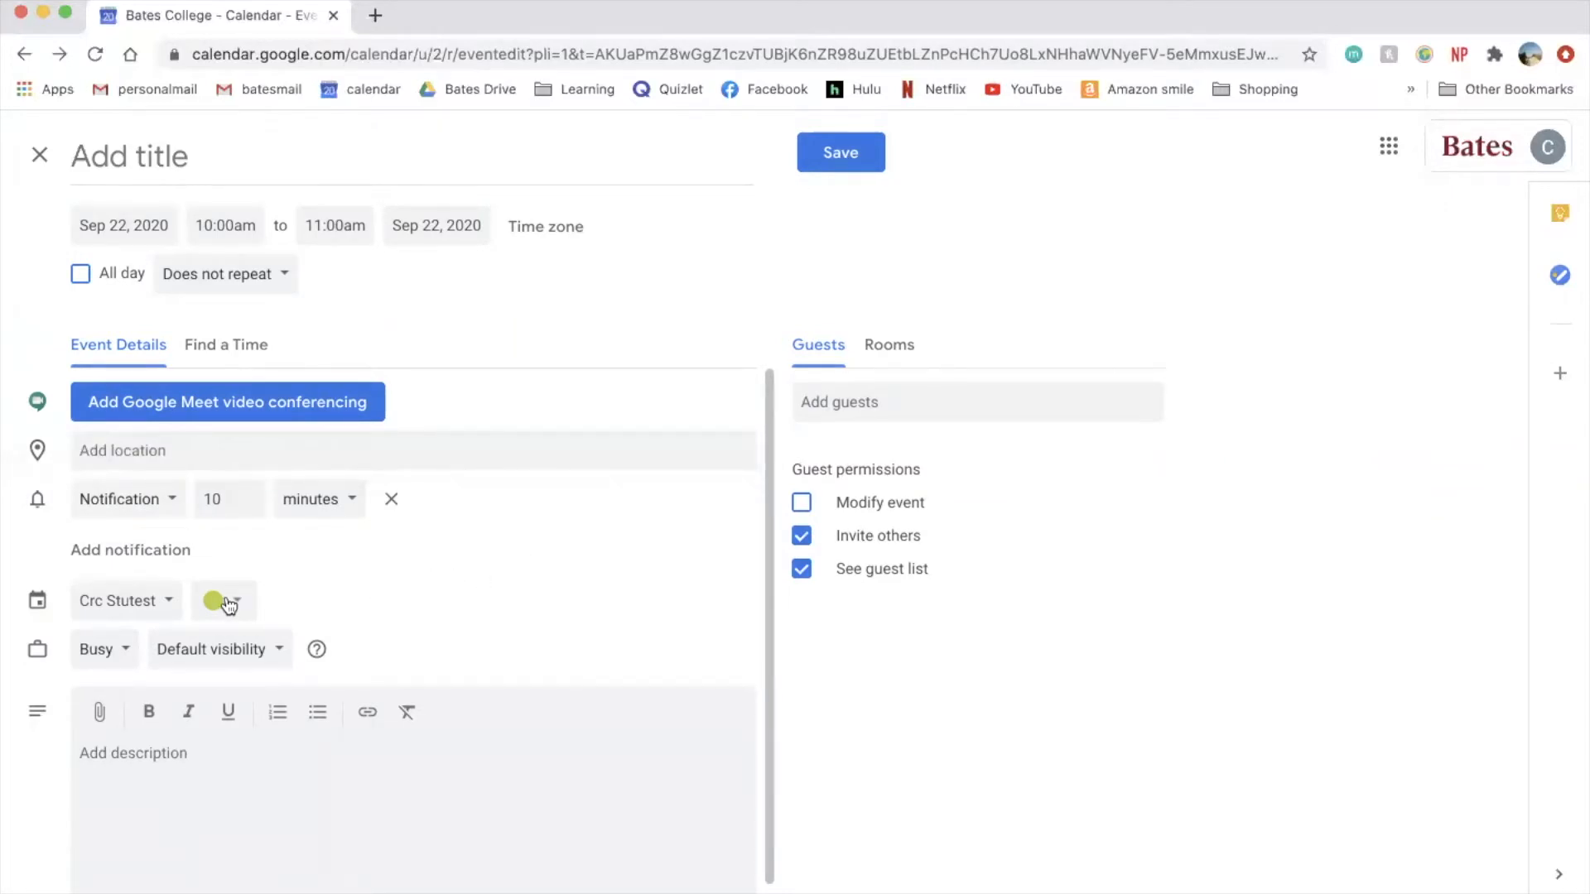
click(131, 604)
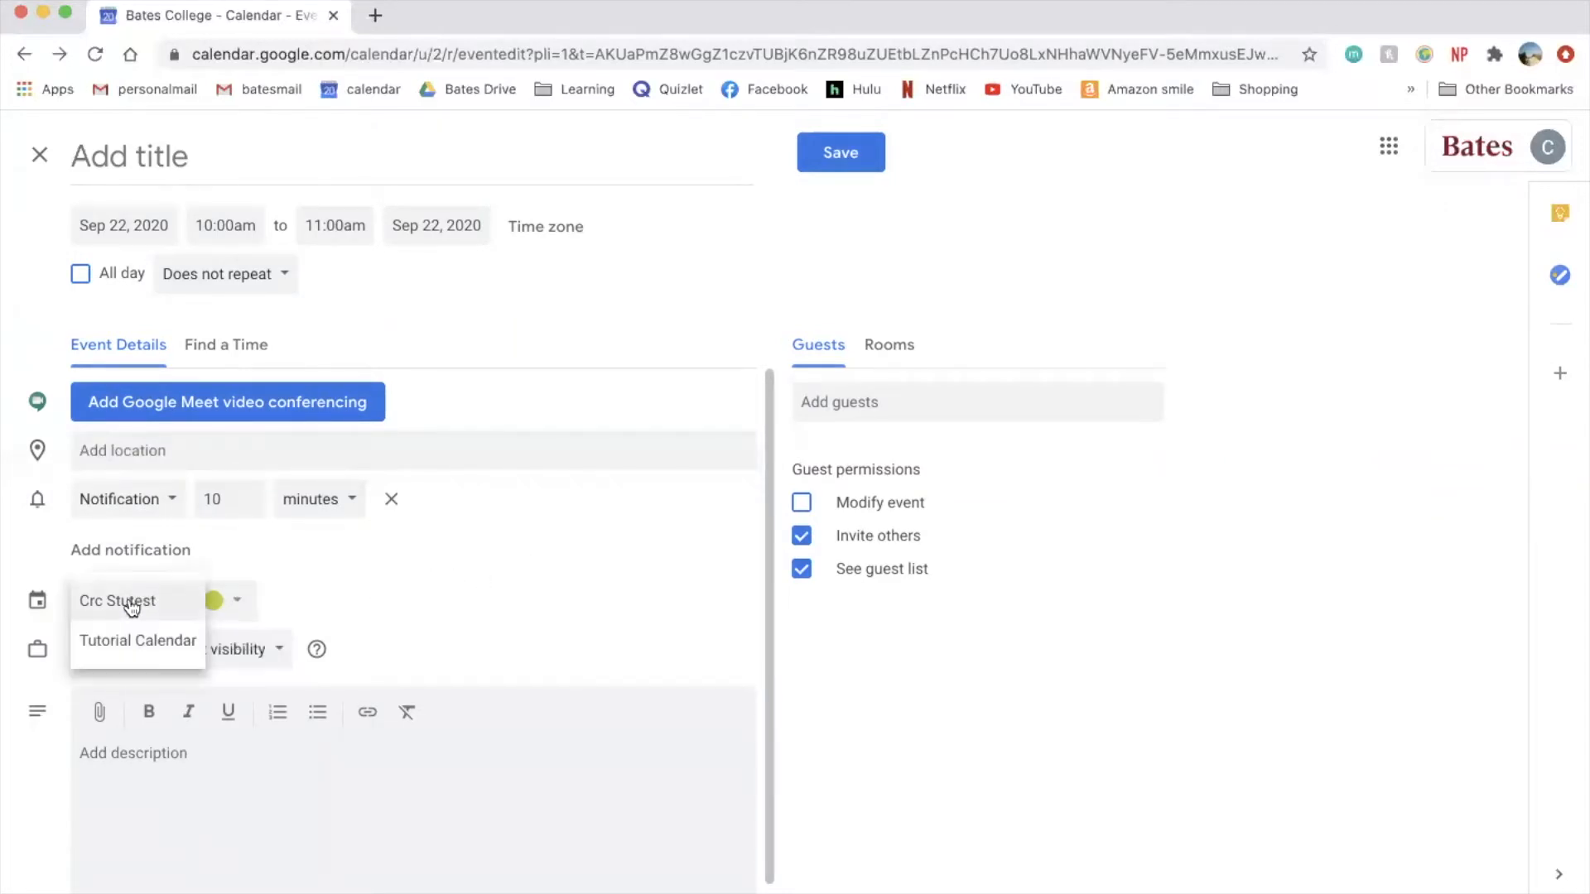
click(131, 603)
- Title the event 'sample event' and save it
click(184, 148)
text(sample event)
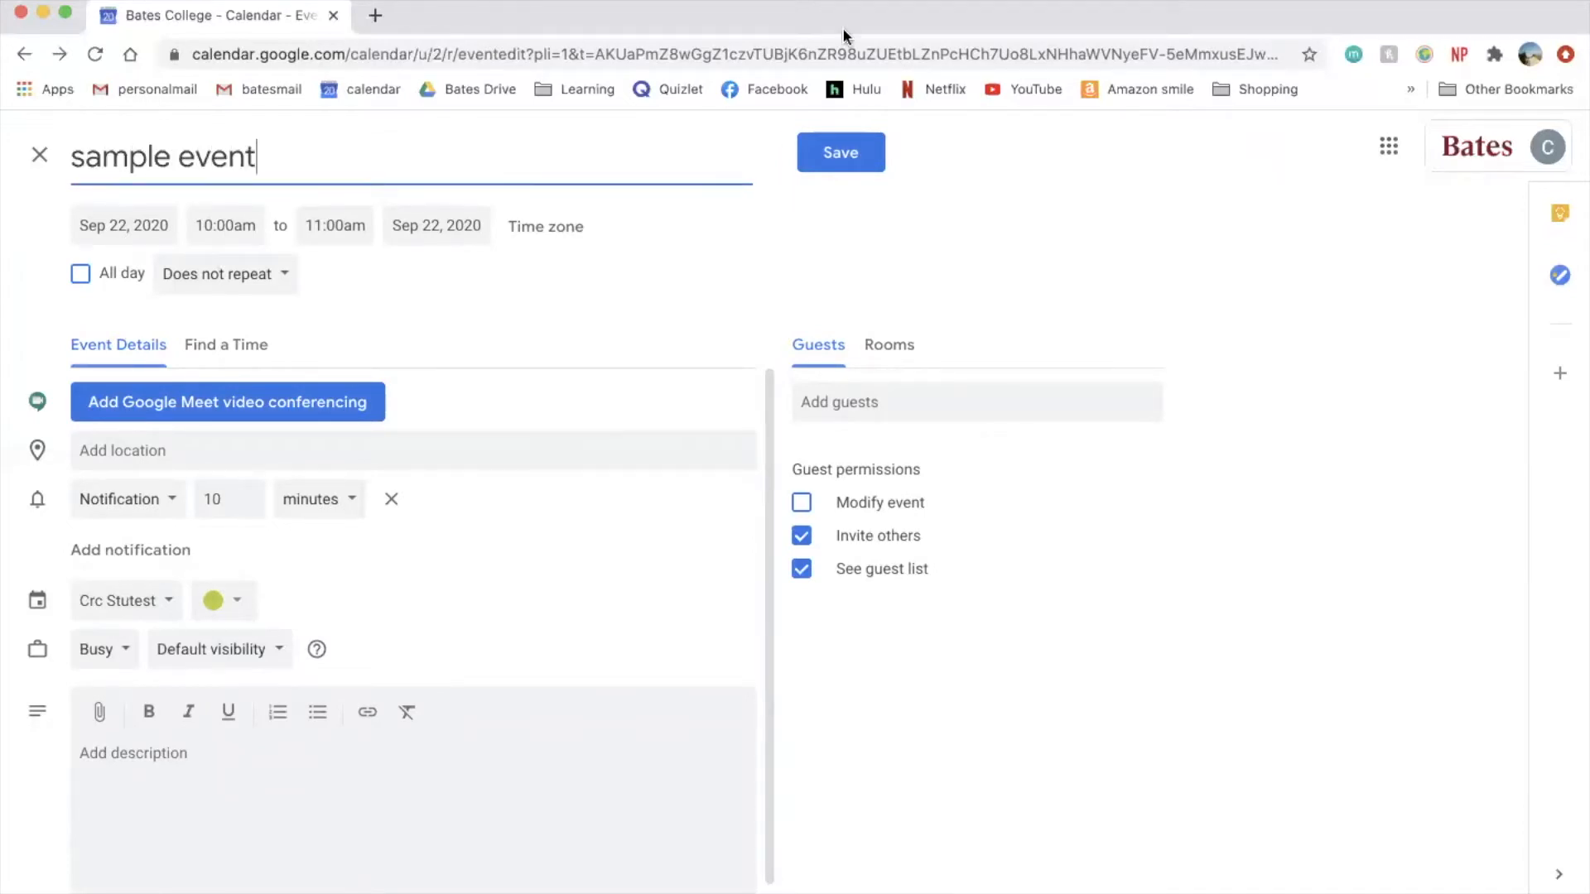
click(858, 154)
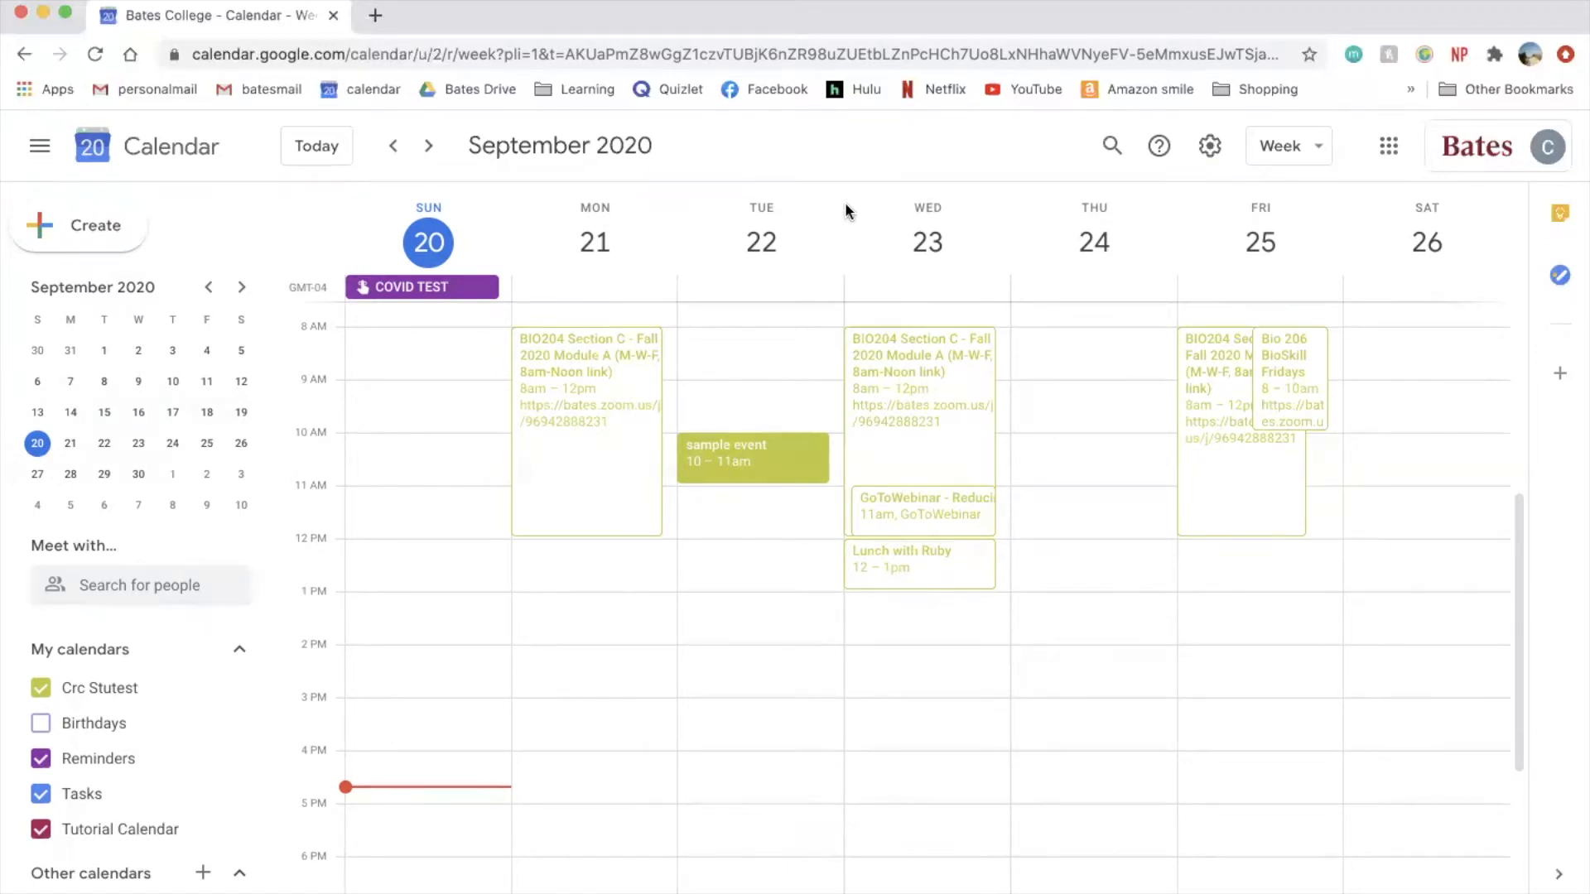
- Answer Yes to the Wednesday Lunch with Ruby invitation, then choose Propose a new time
click(911, 566)
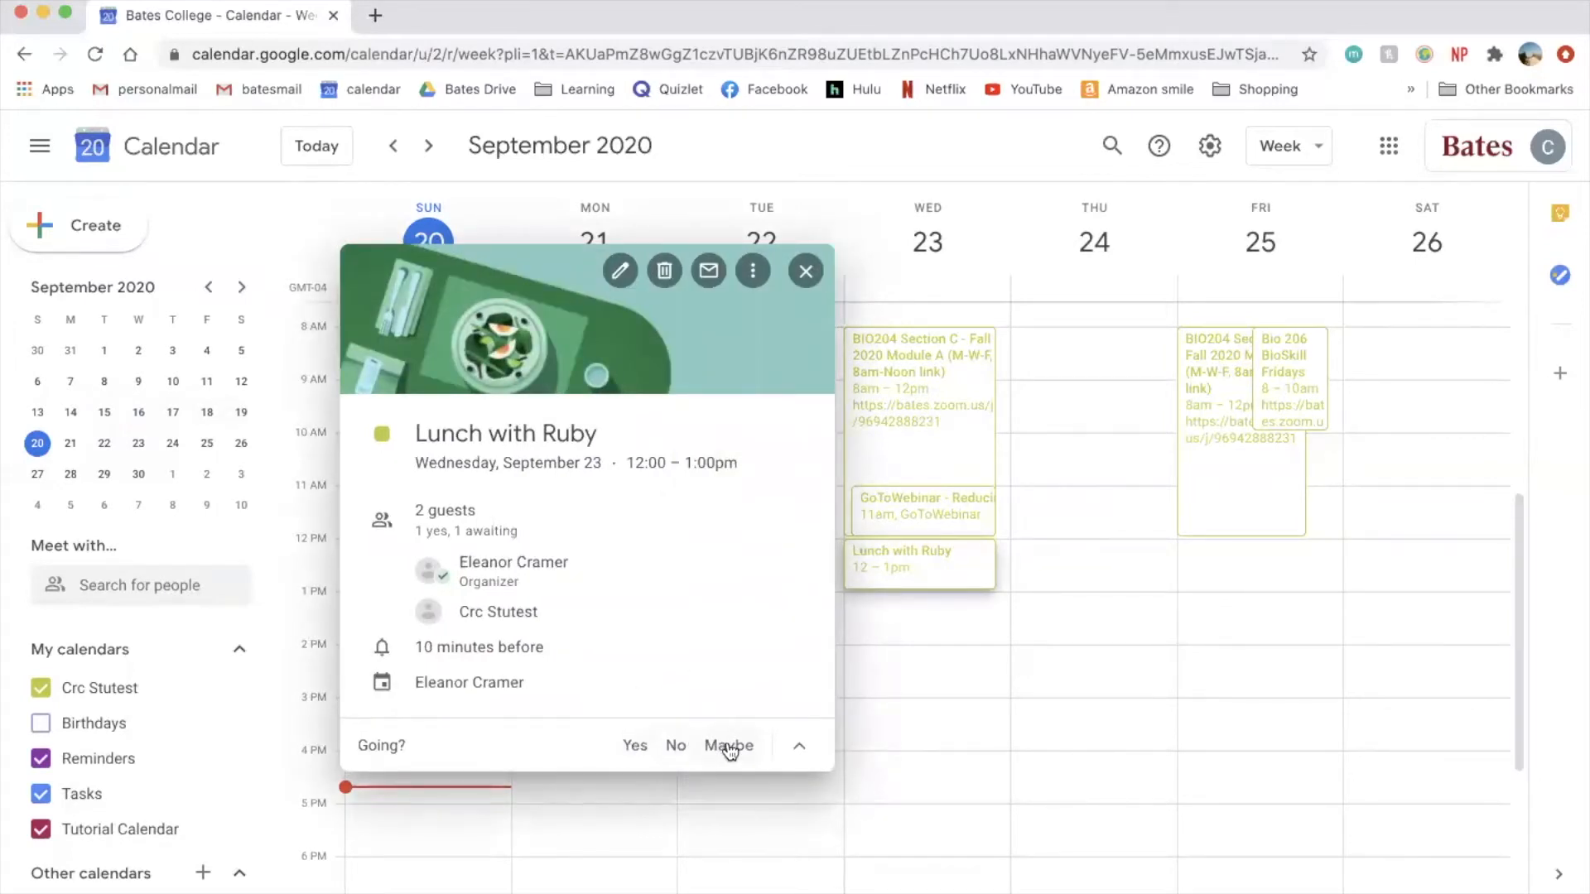
click(636, 745)
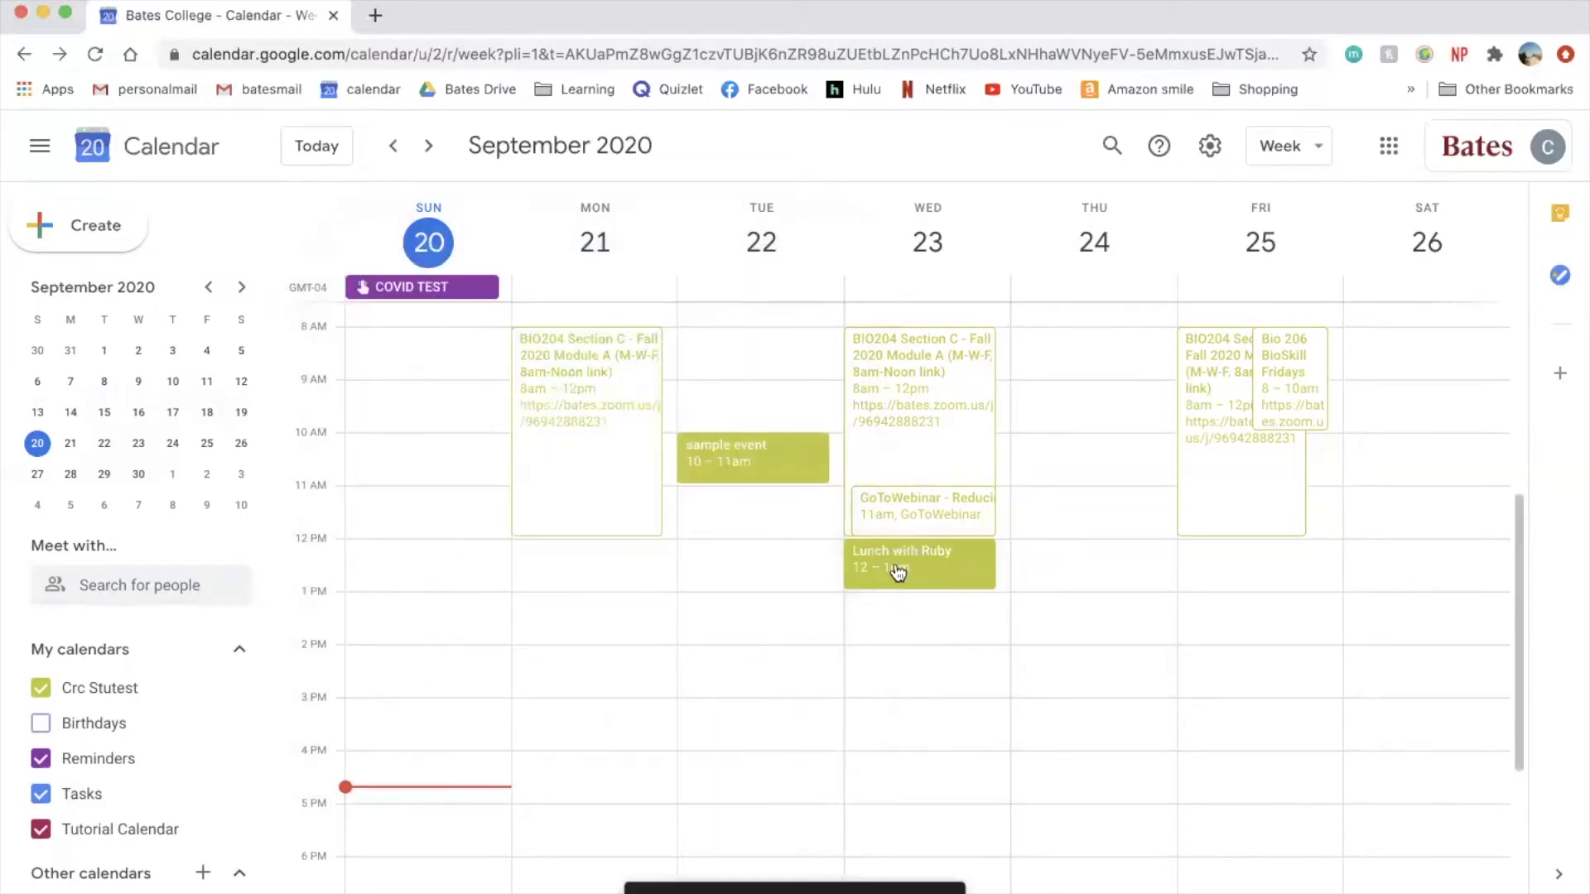
scroll(897, 571, up, 1)
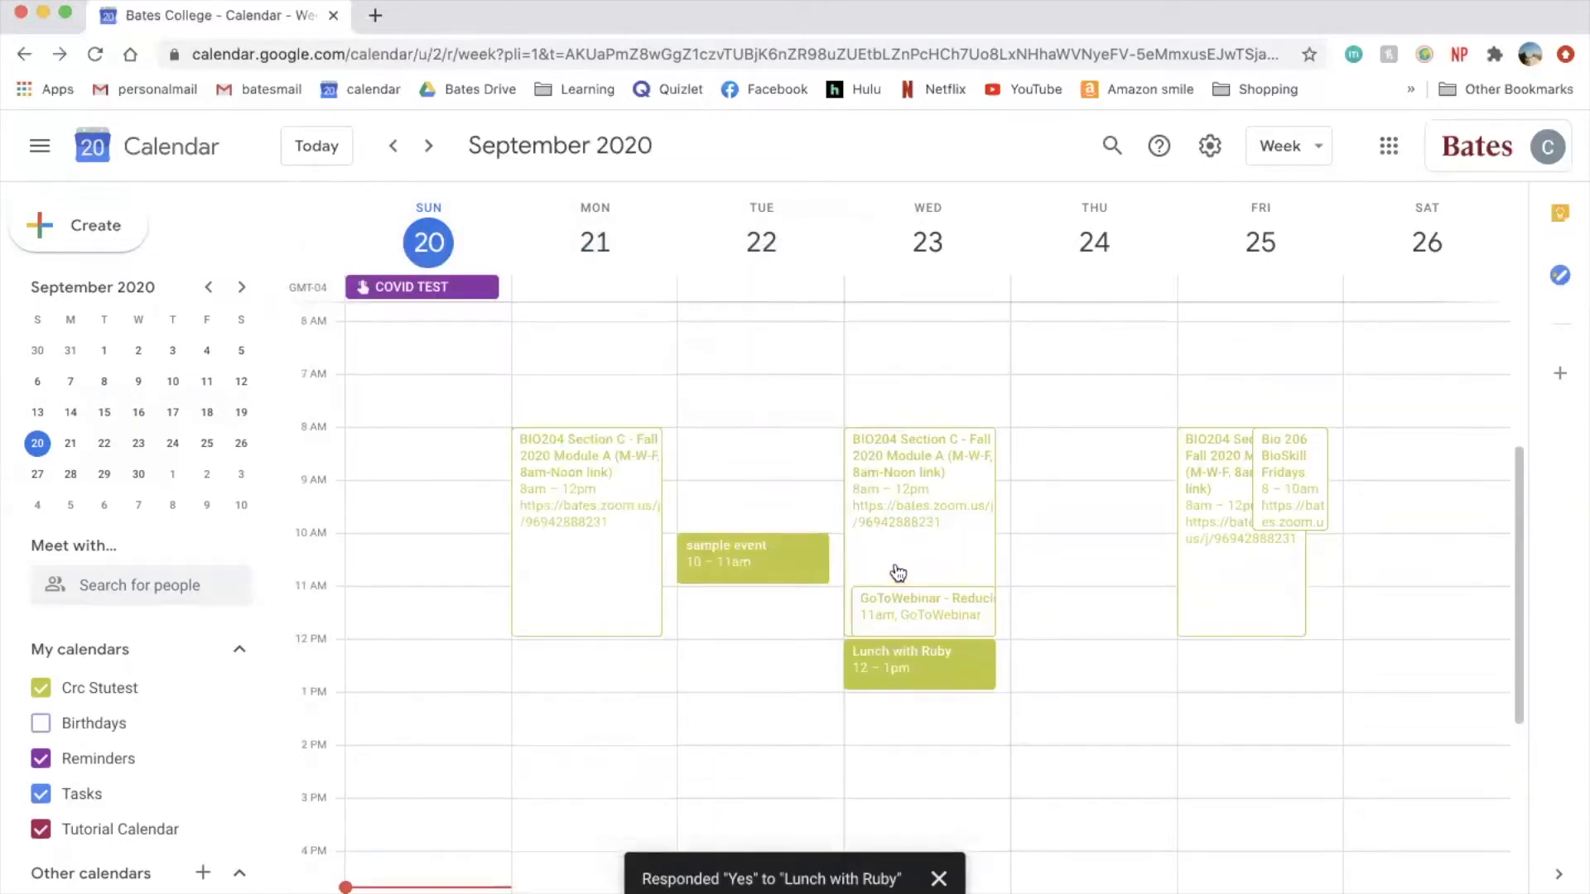
click(916, 595)
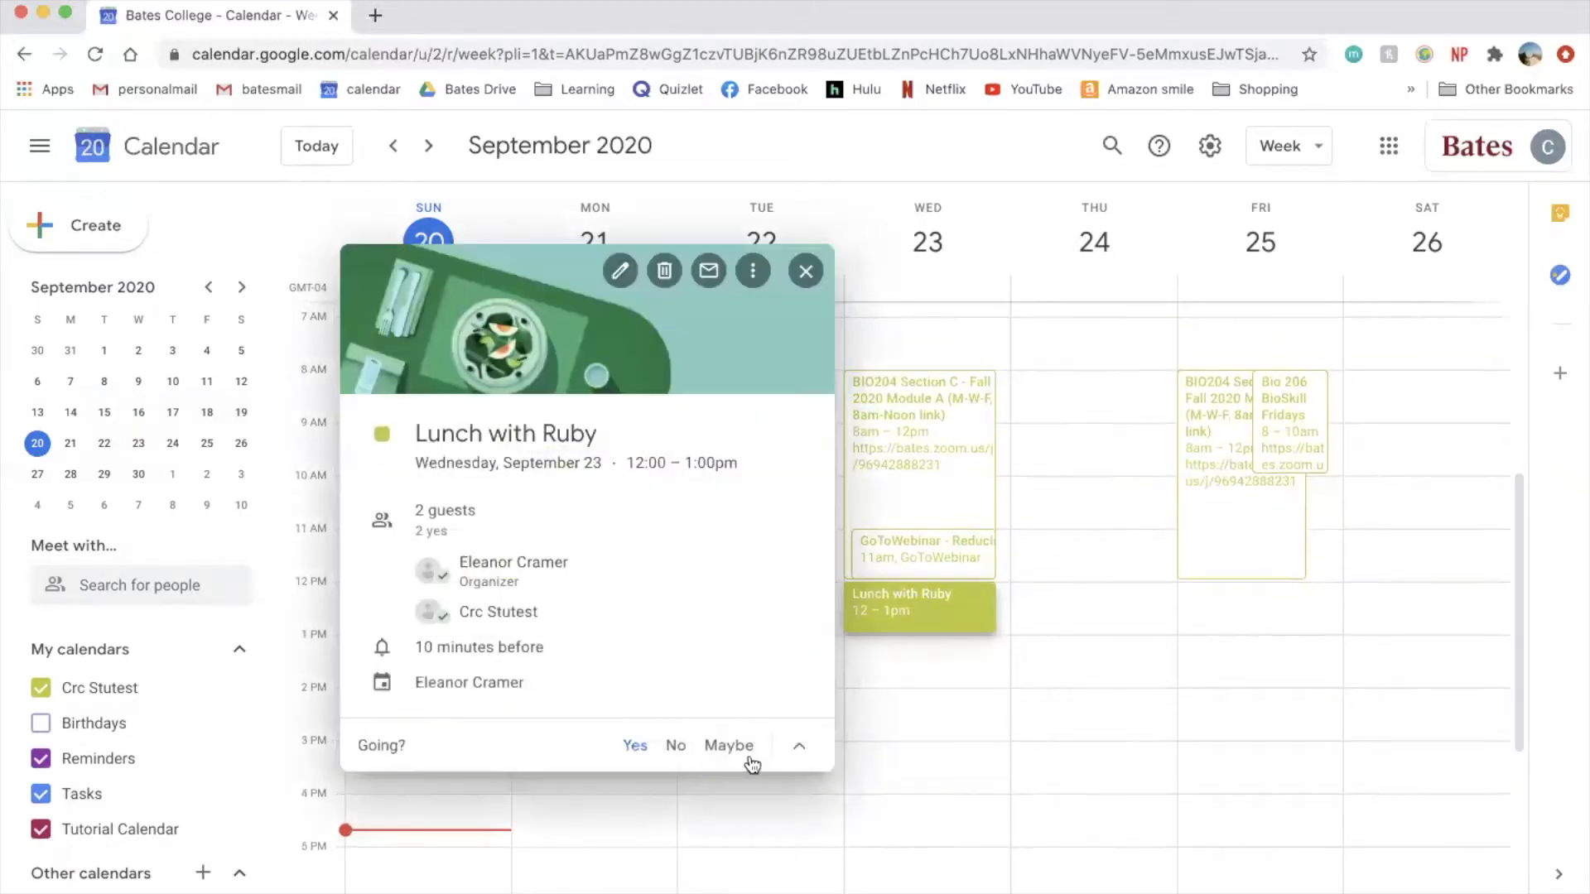
click(799, 746)
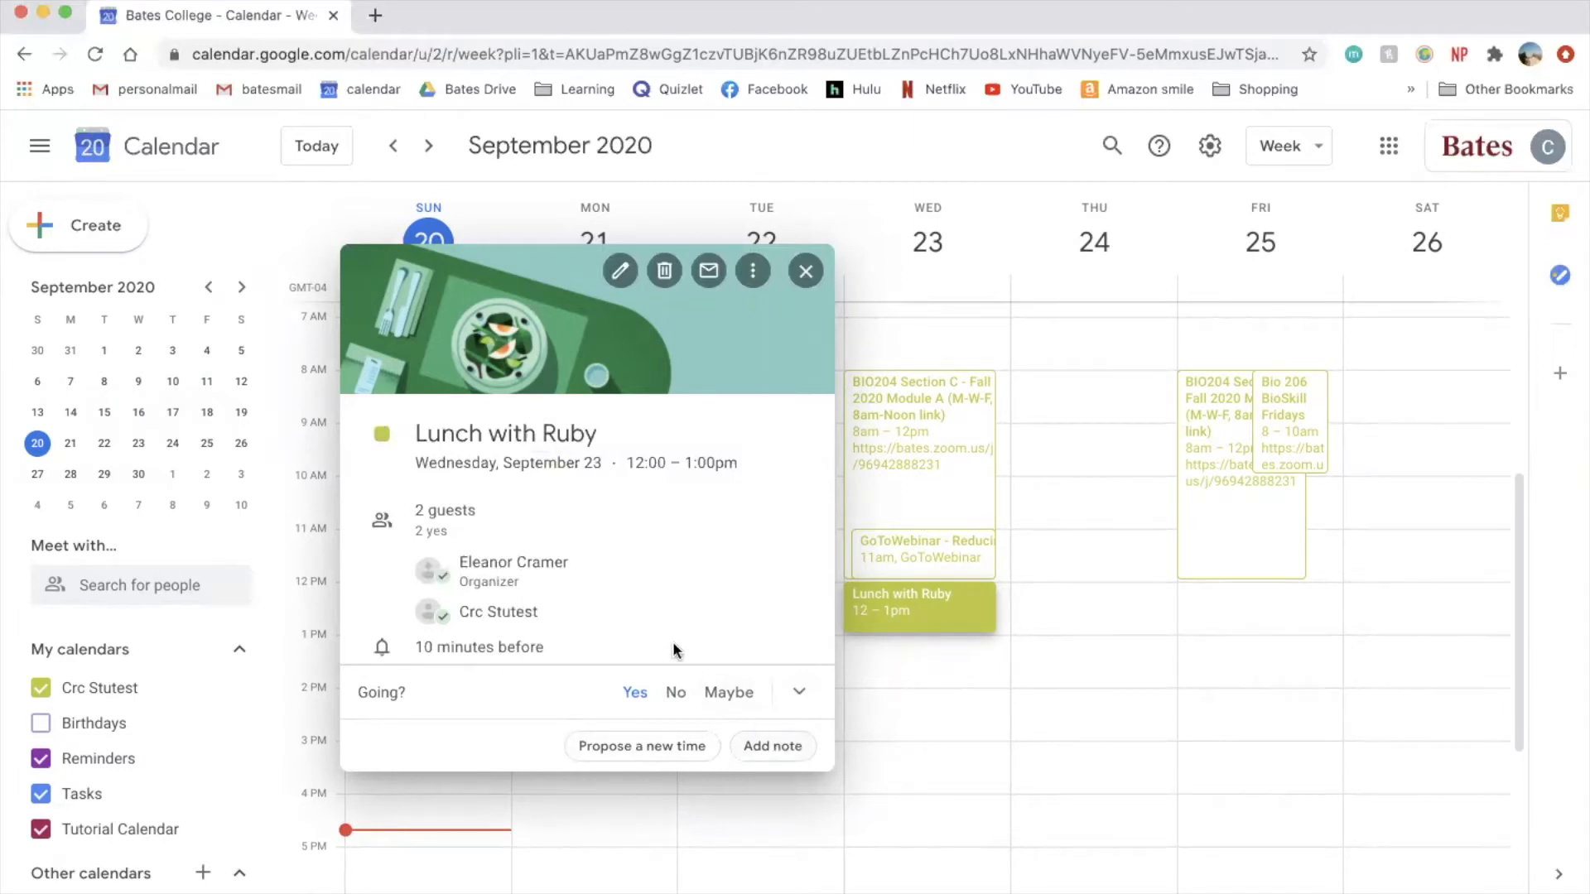
click(646, 746)
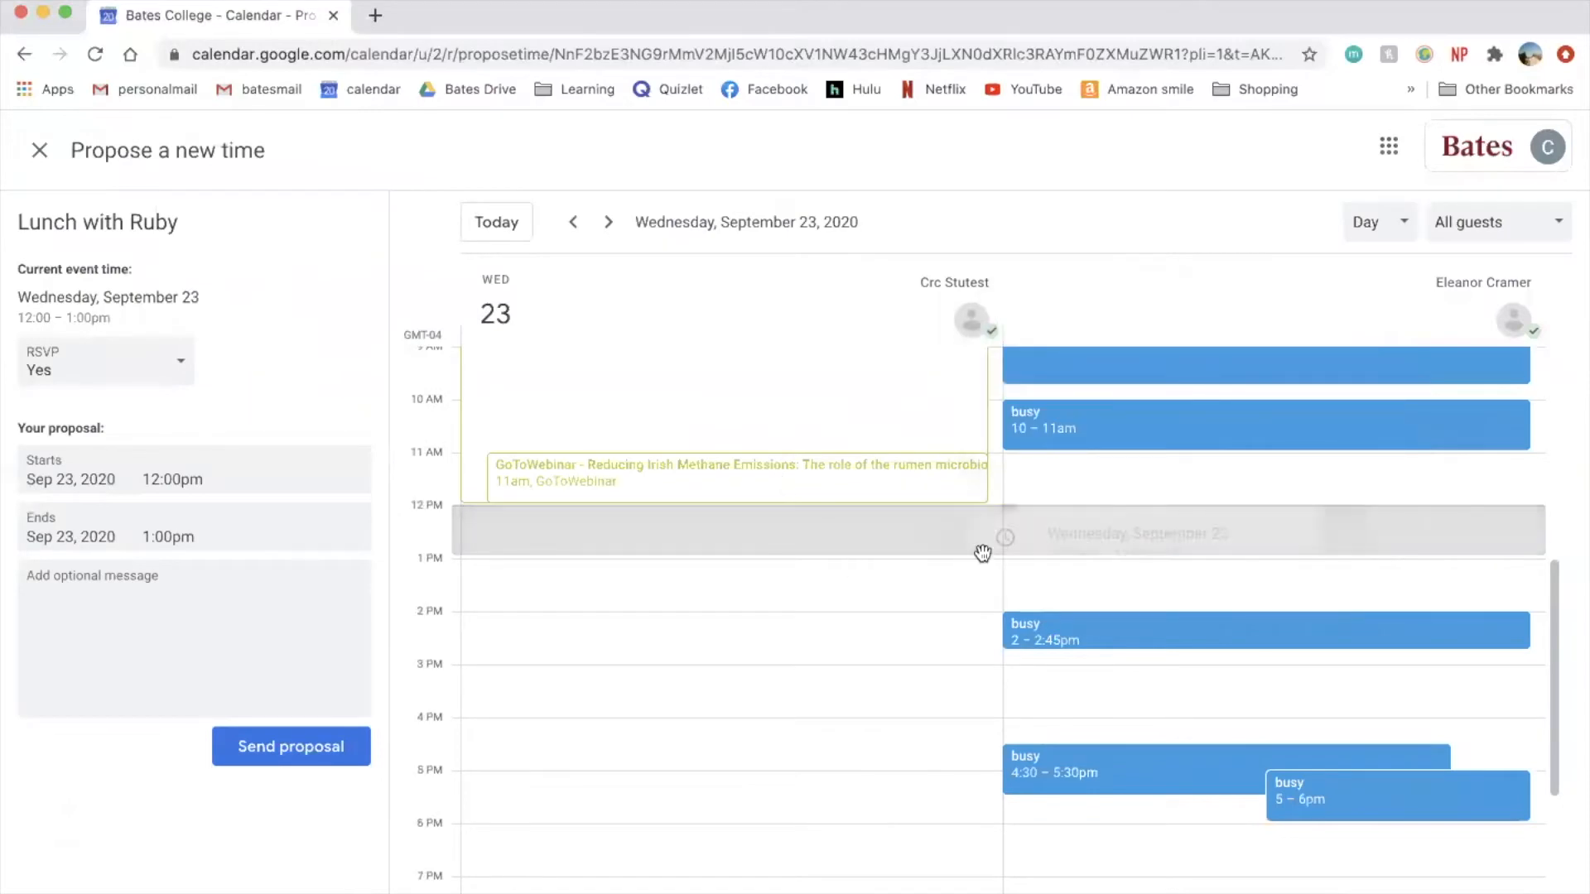
- Propose Lunch with Ruby for 2–3pm on Sep 23 and send it to the organizer
click(510, 623)
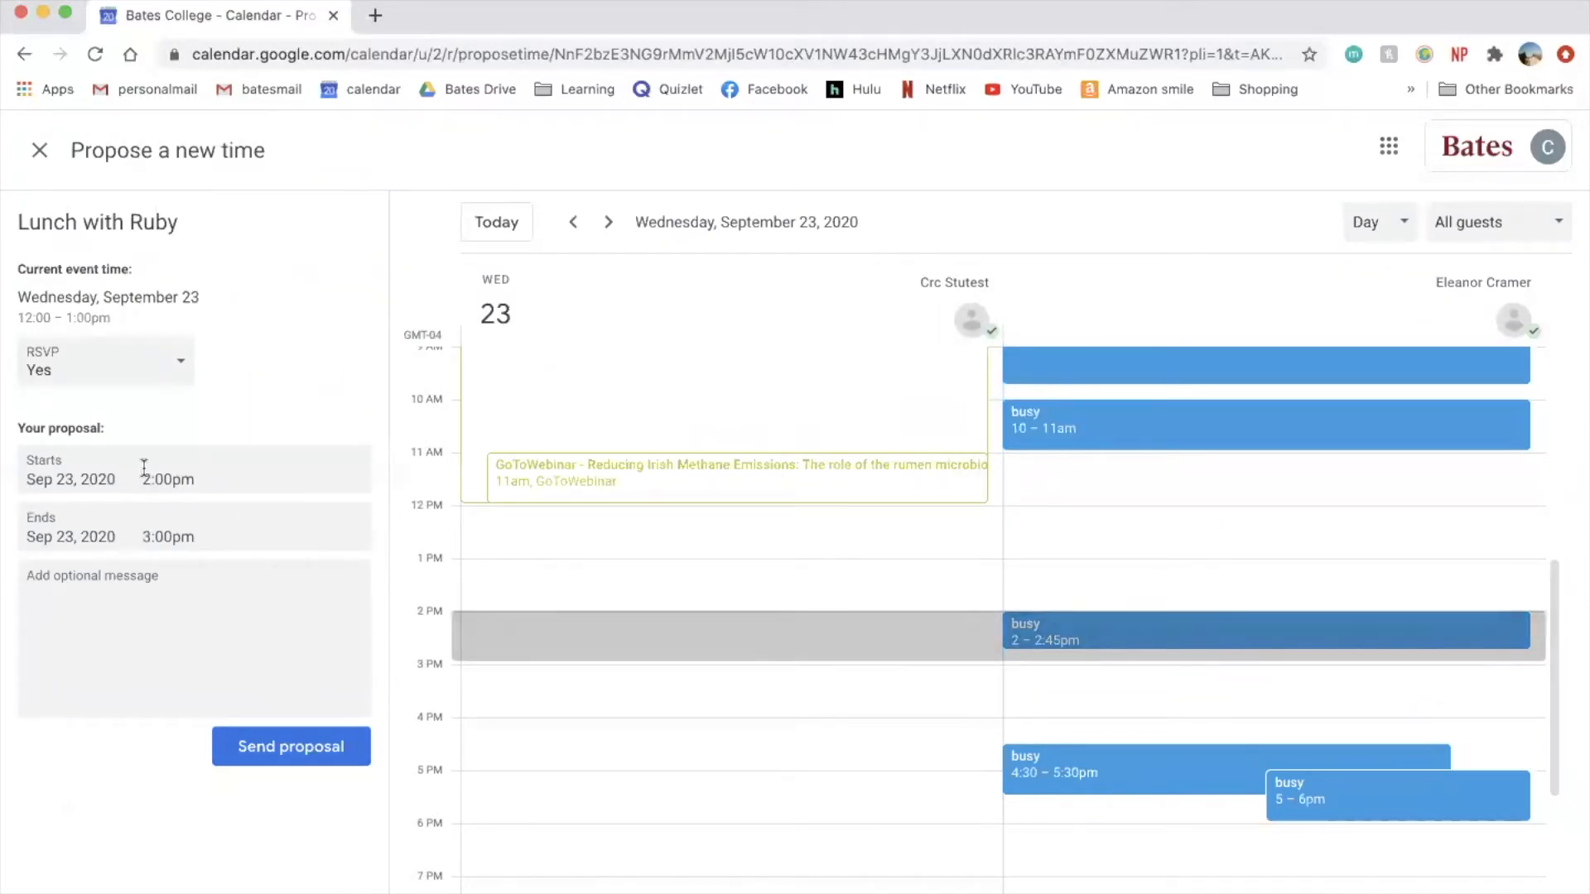
click(287, 762)
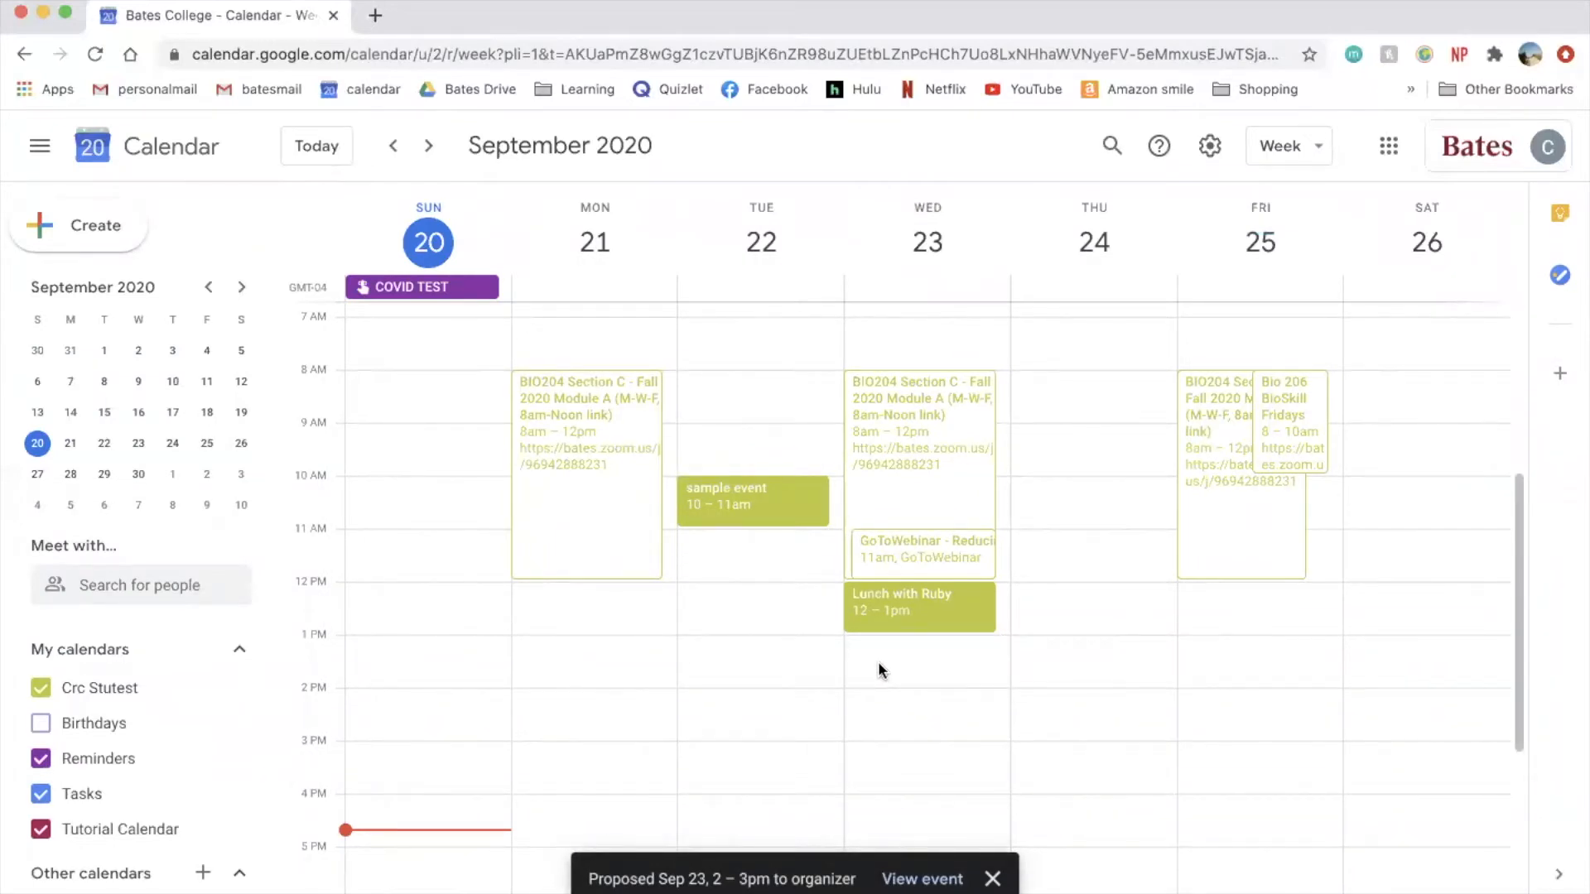
- Open sample event for full editing and add the matching colleague as a guest
click(725, 501)
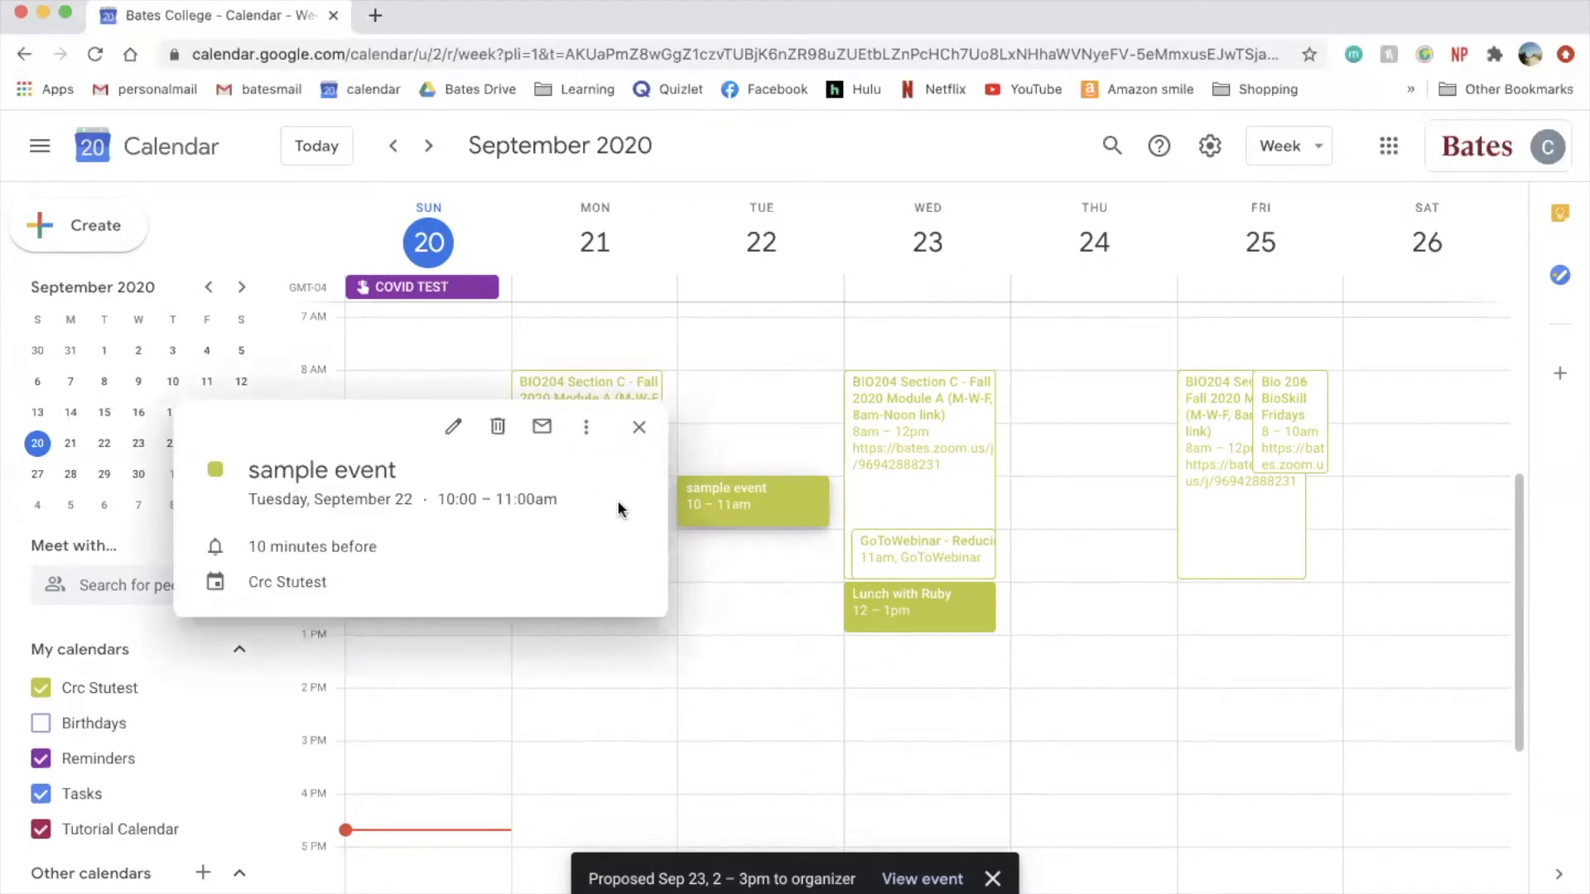
click(452, 429)
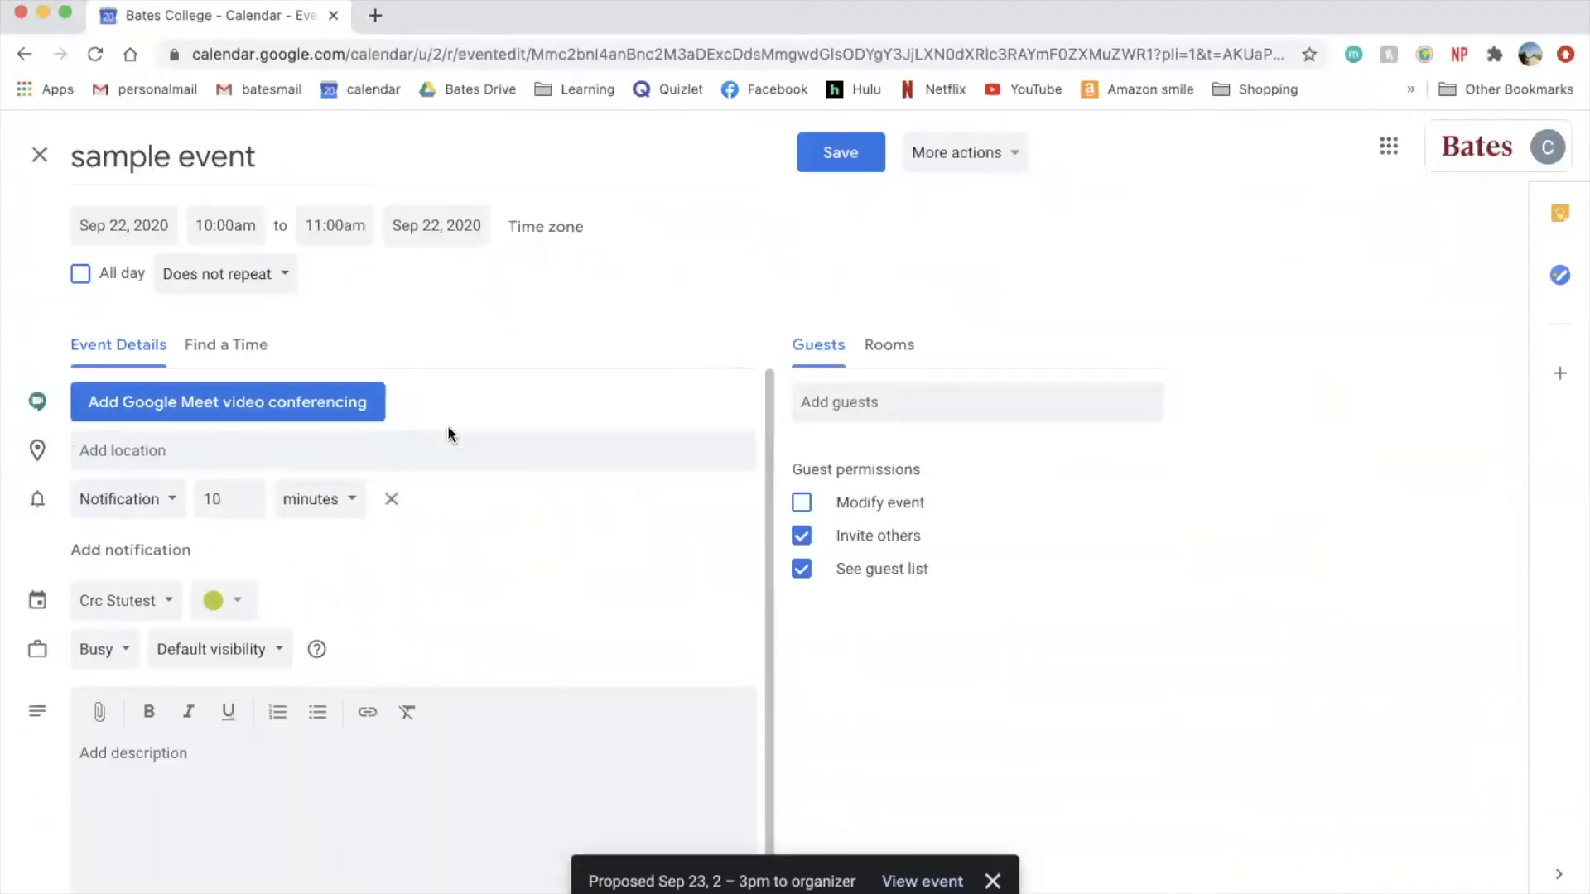
scroll(549, 518, down, 1)
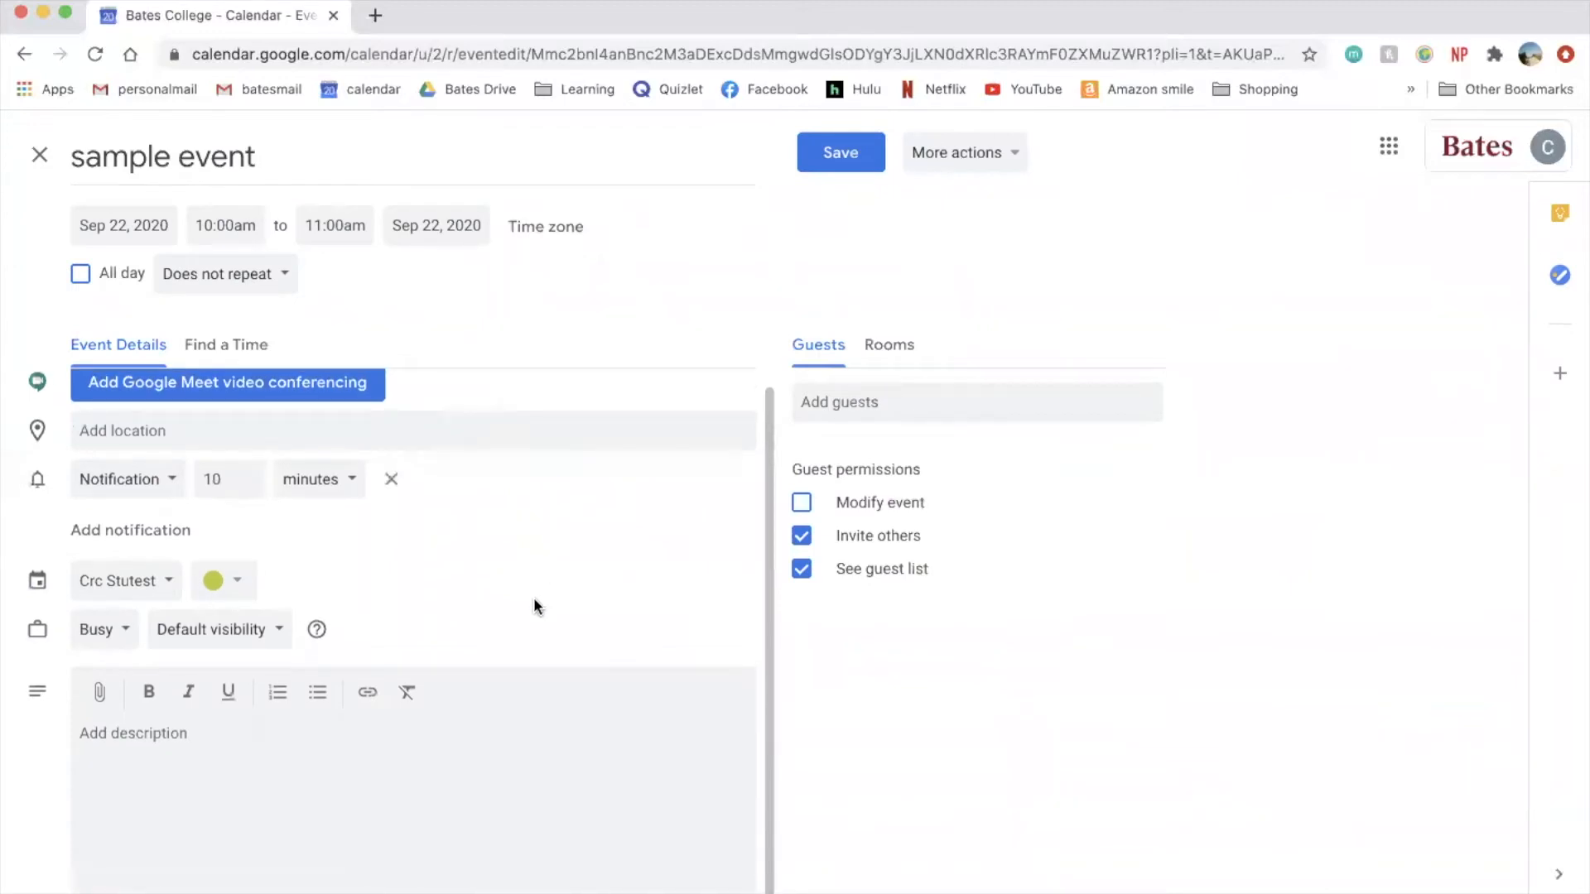
click(865, 406)
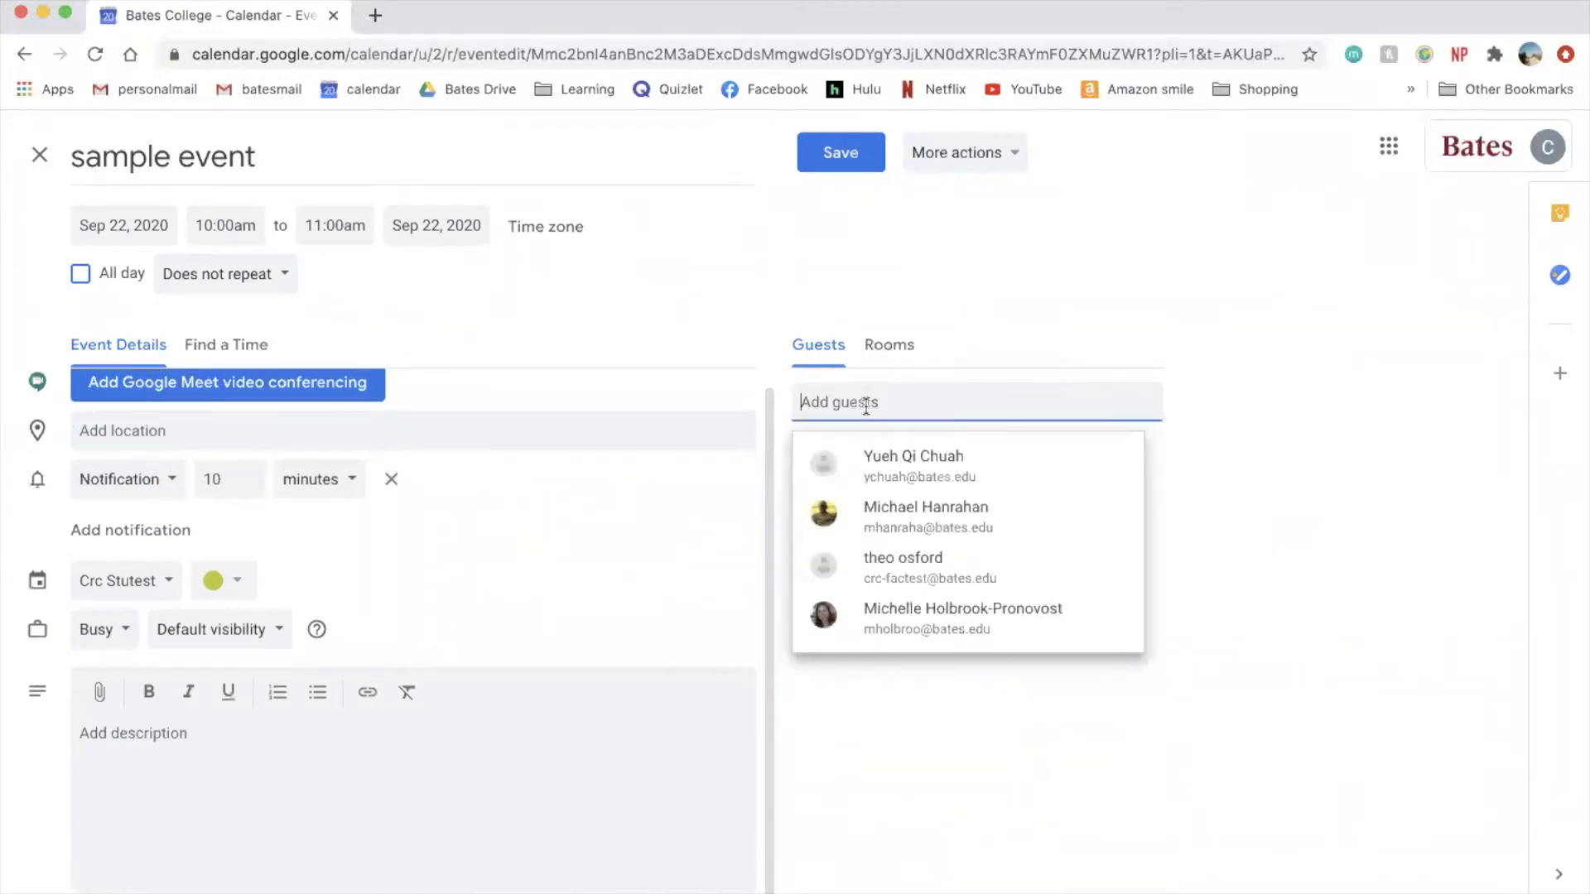
text(ecra)
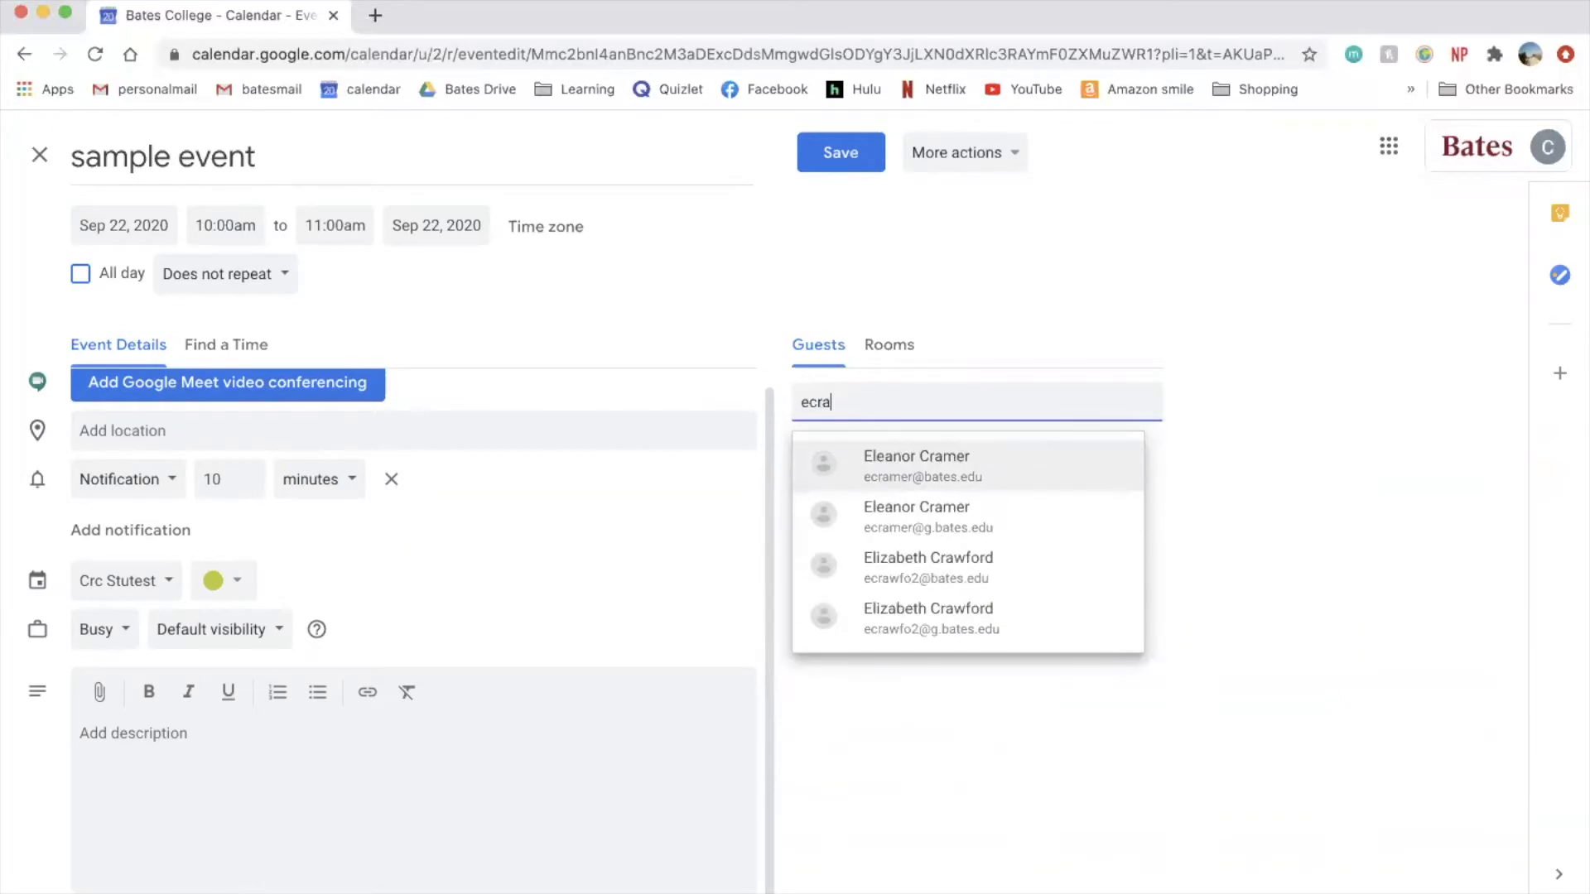
click(928, 458)
- Glance at the room options, then save the event without emailing invitations
click(1037, 304)
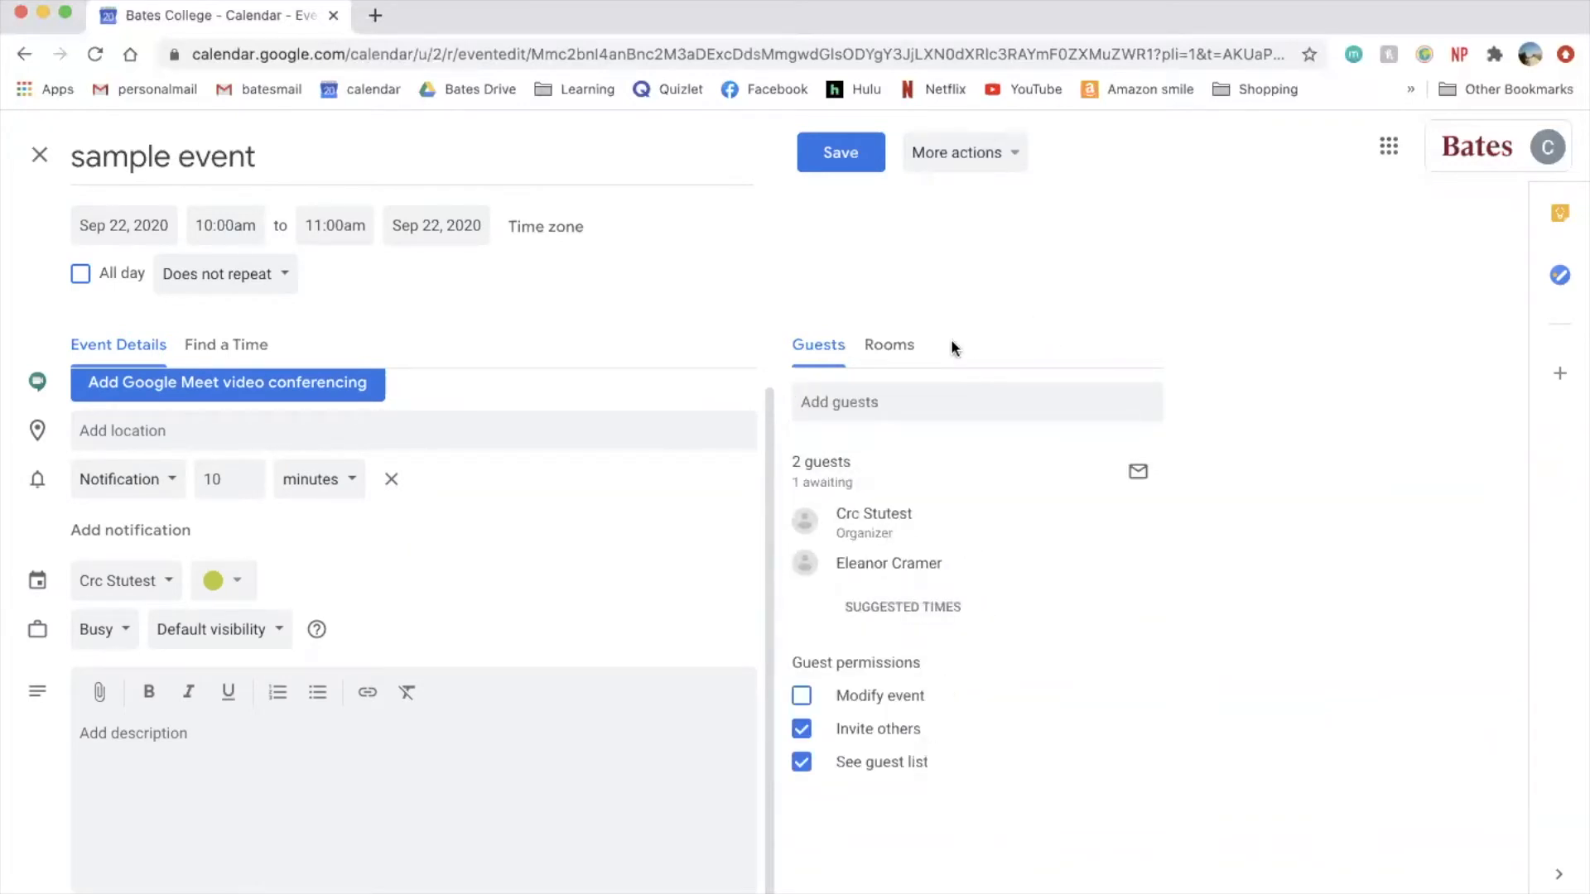
click(894, 344)
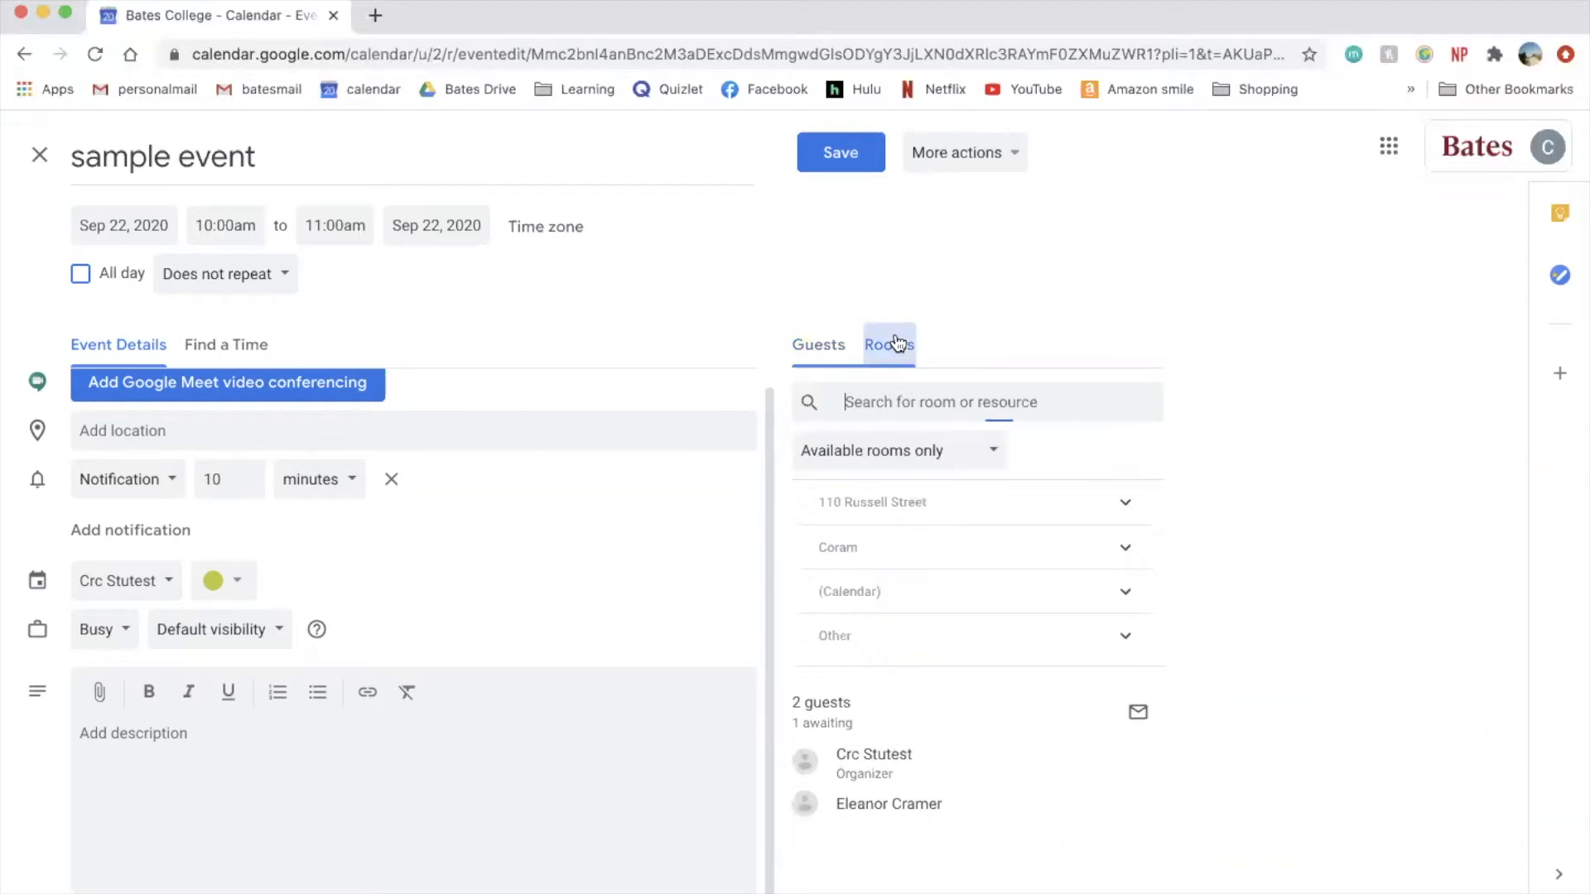
click(834, 346)
click(986, 334)
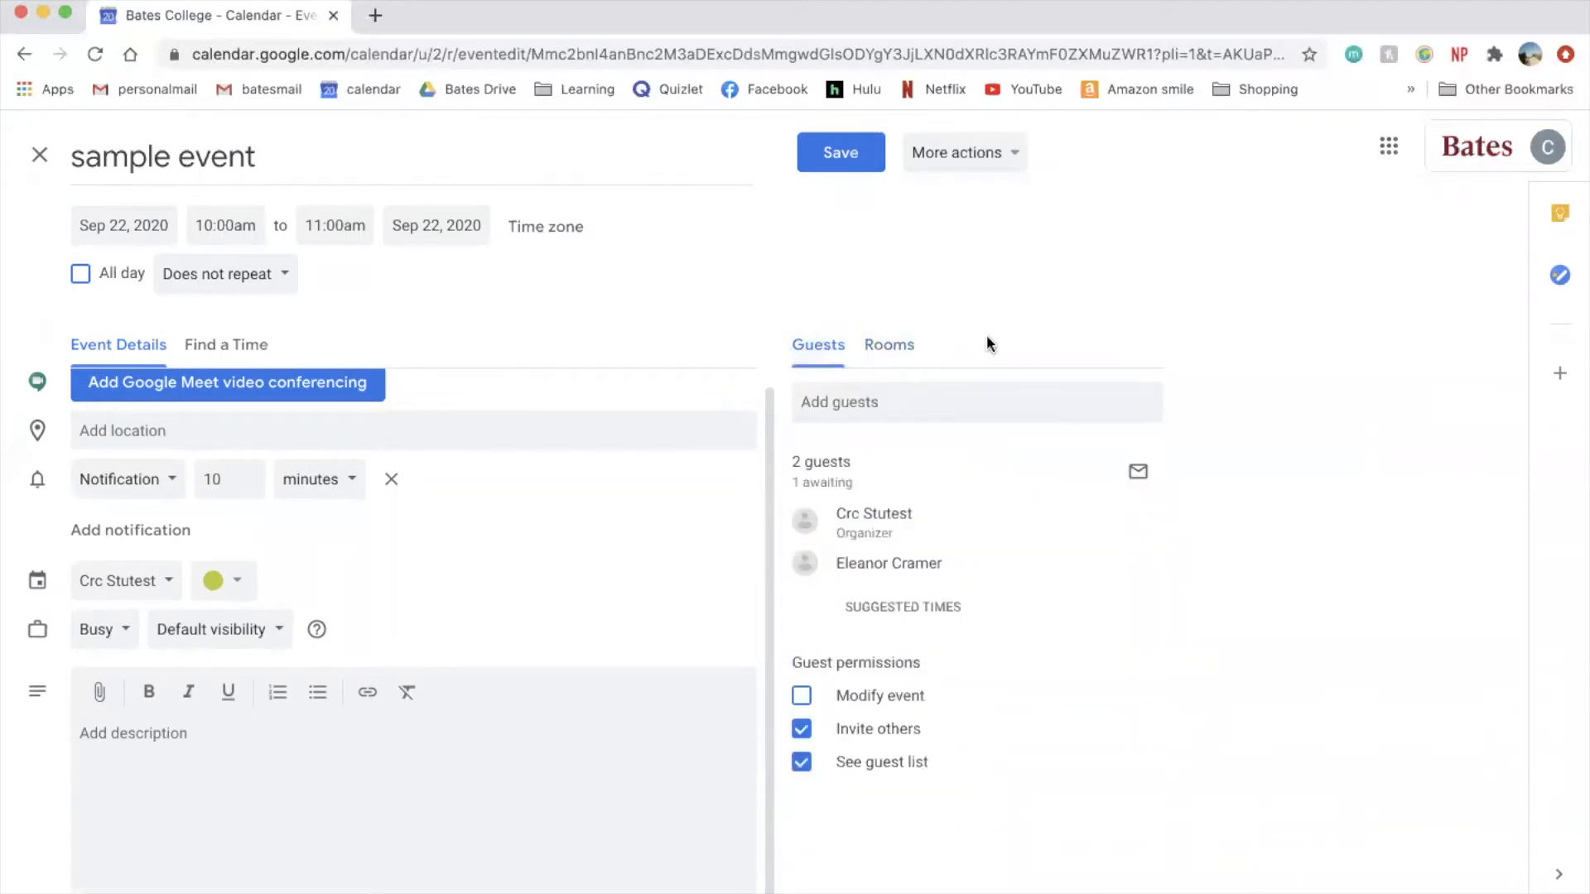
click(838, 152)
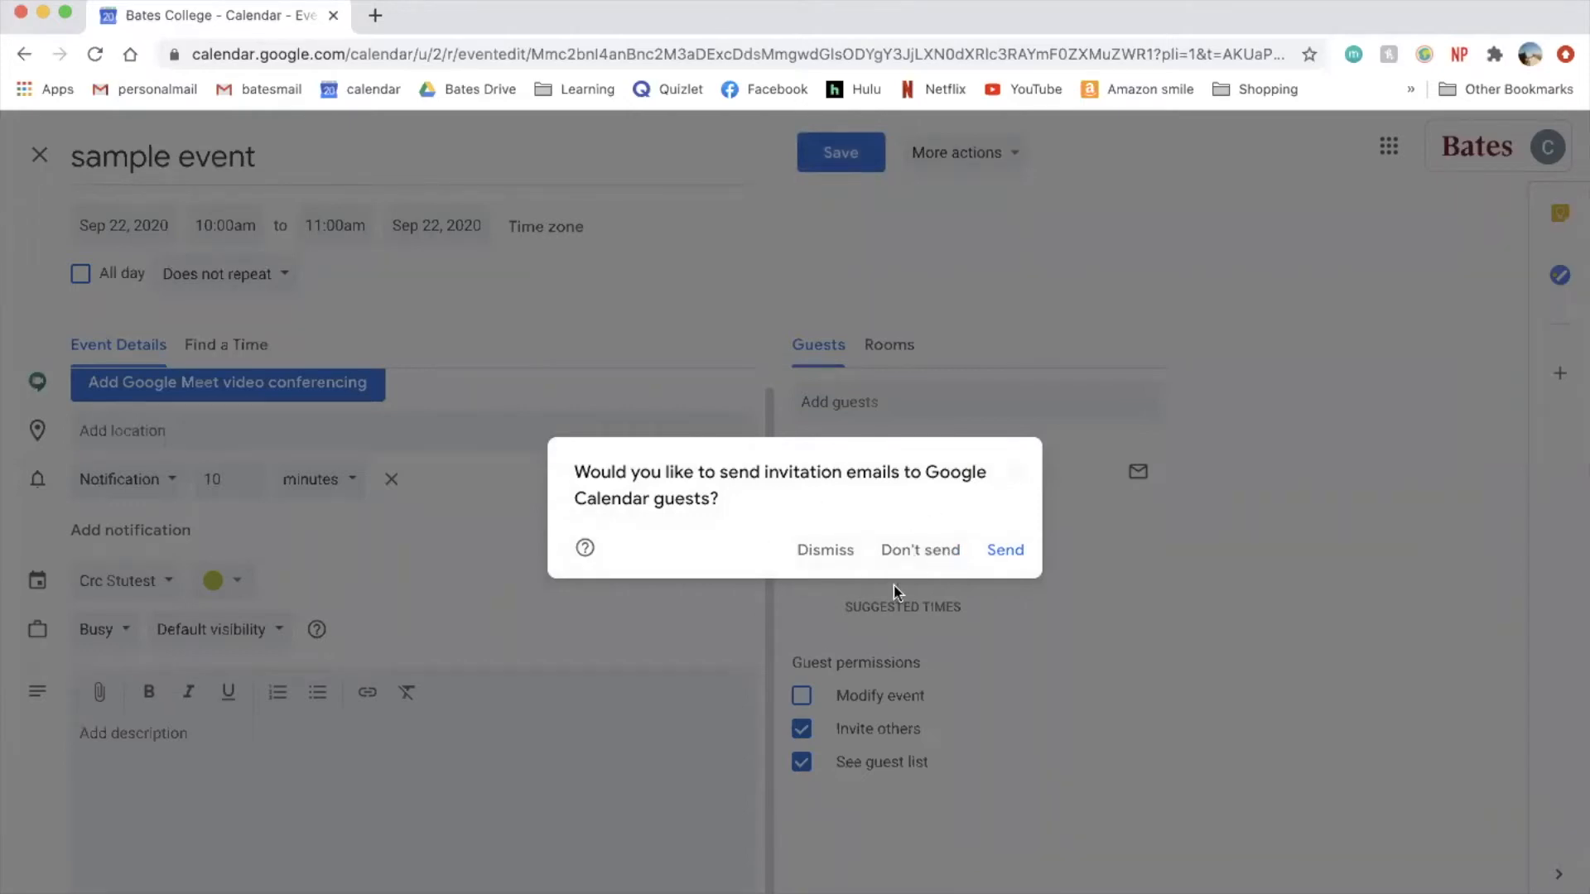
click(937, 561)
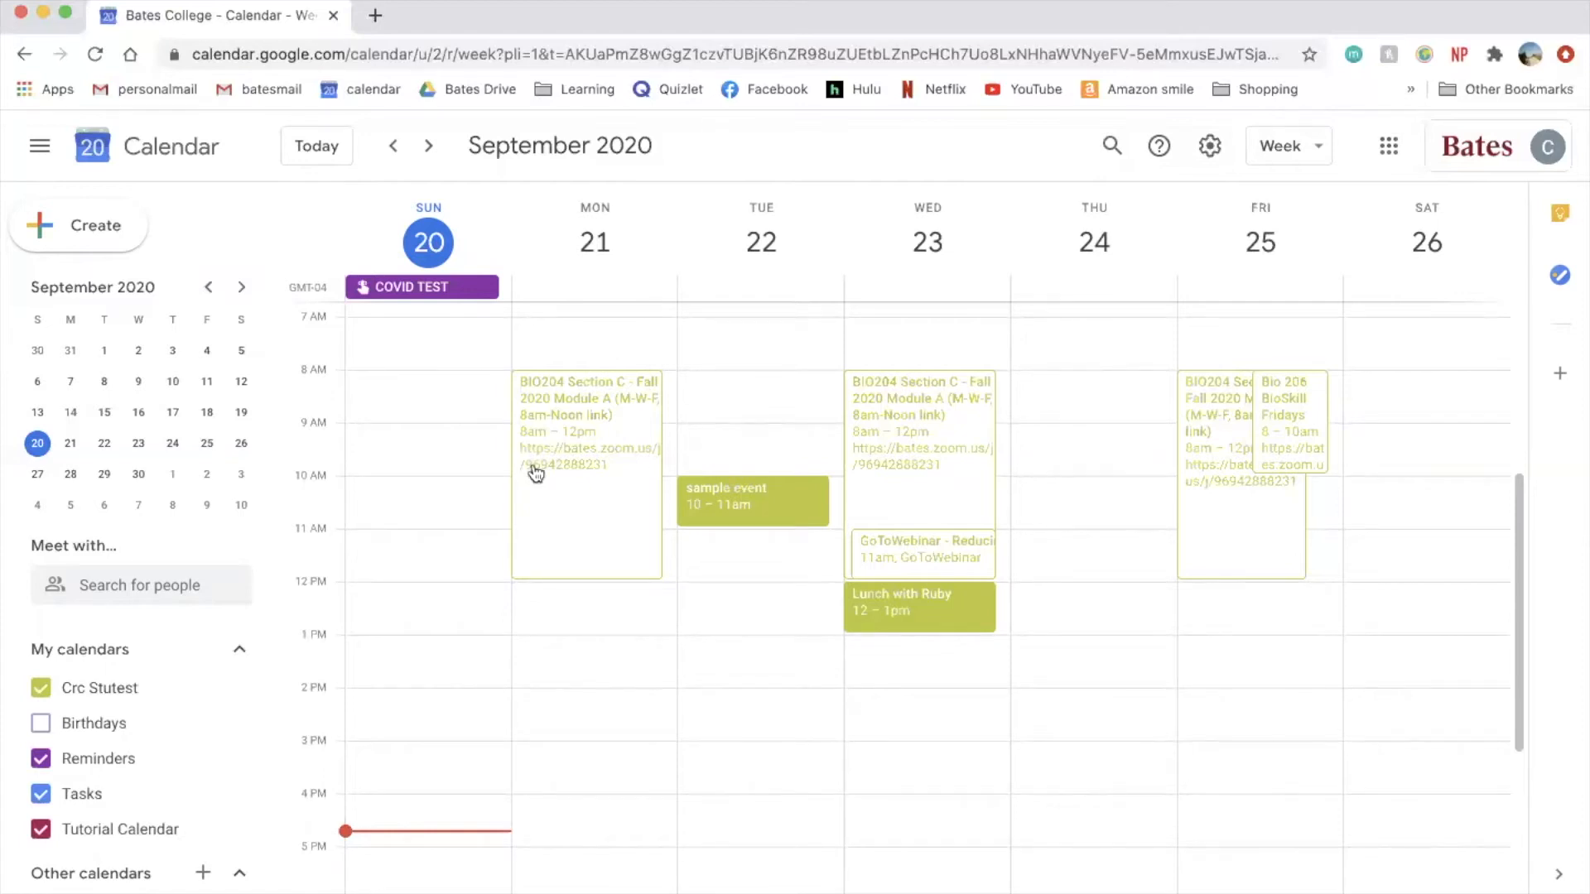
- Create a calendar named 'personal events' via Other calendars, then return to the week view
scroll(167, 708, down, 1)
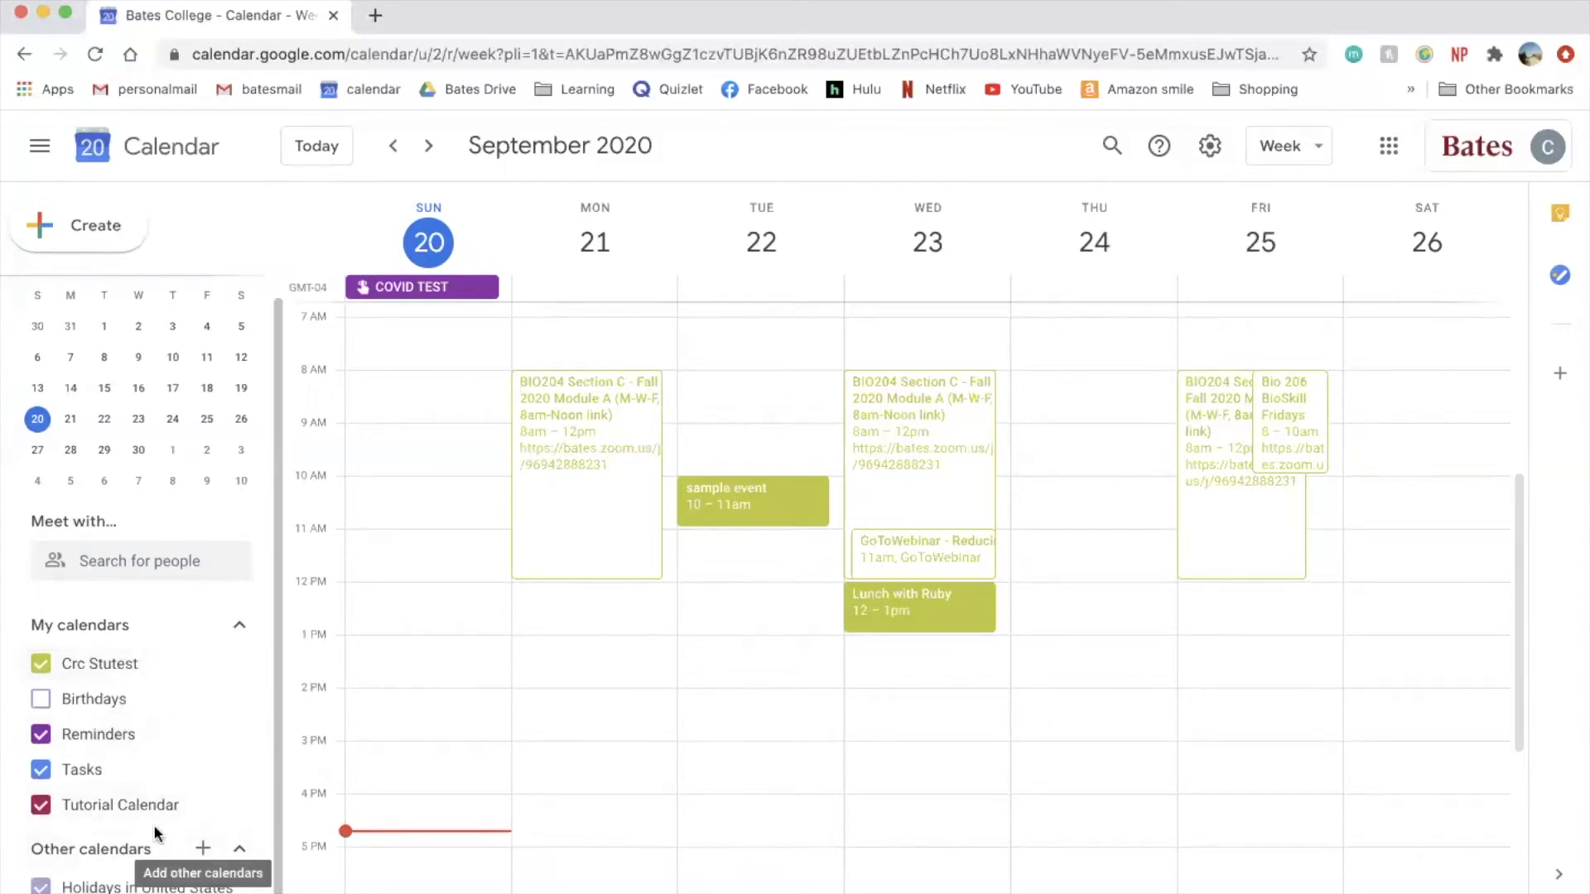
click(204, 848)
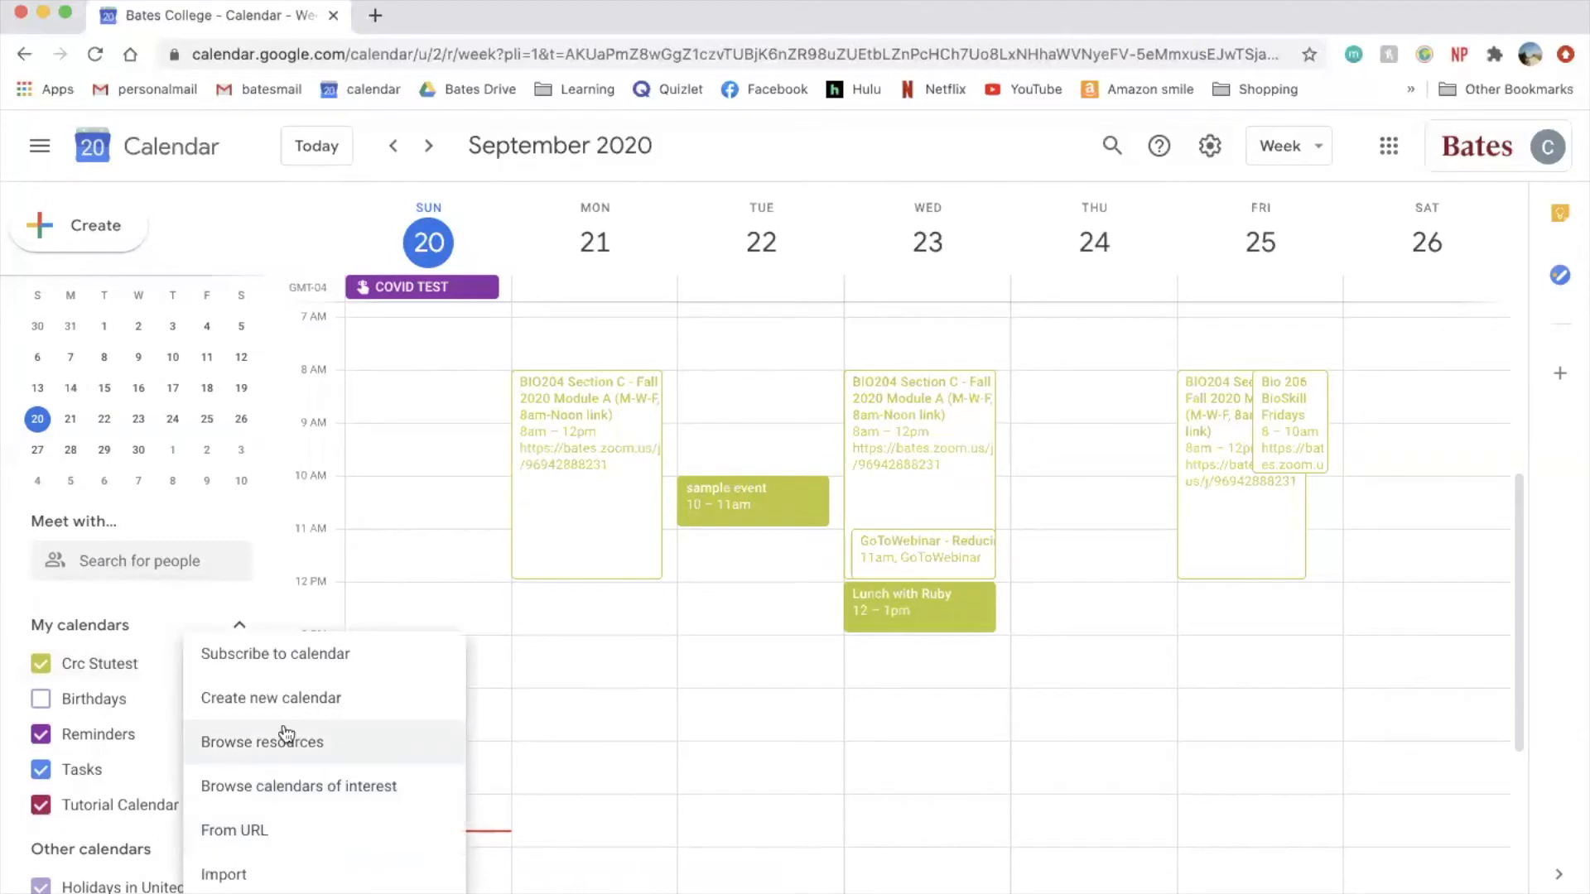
click(337, 702)
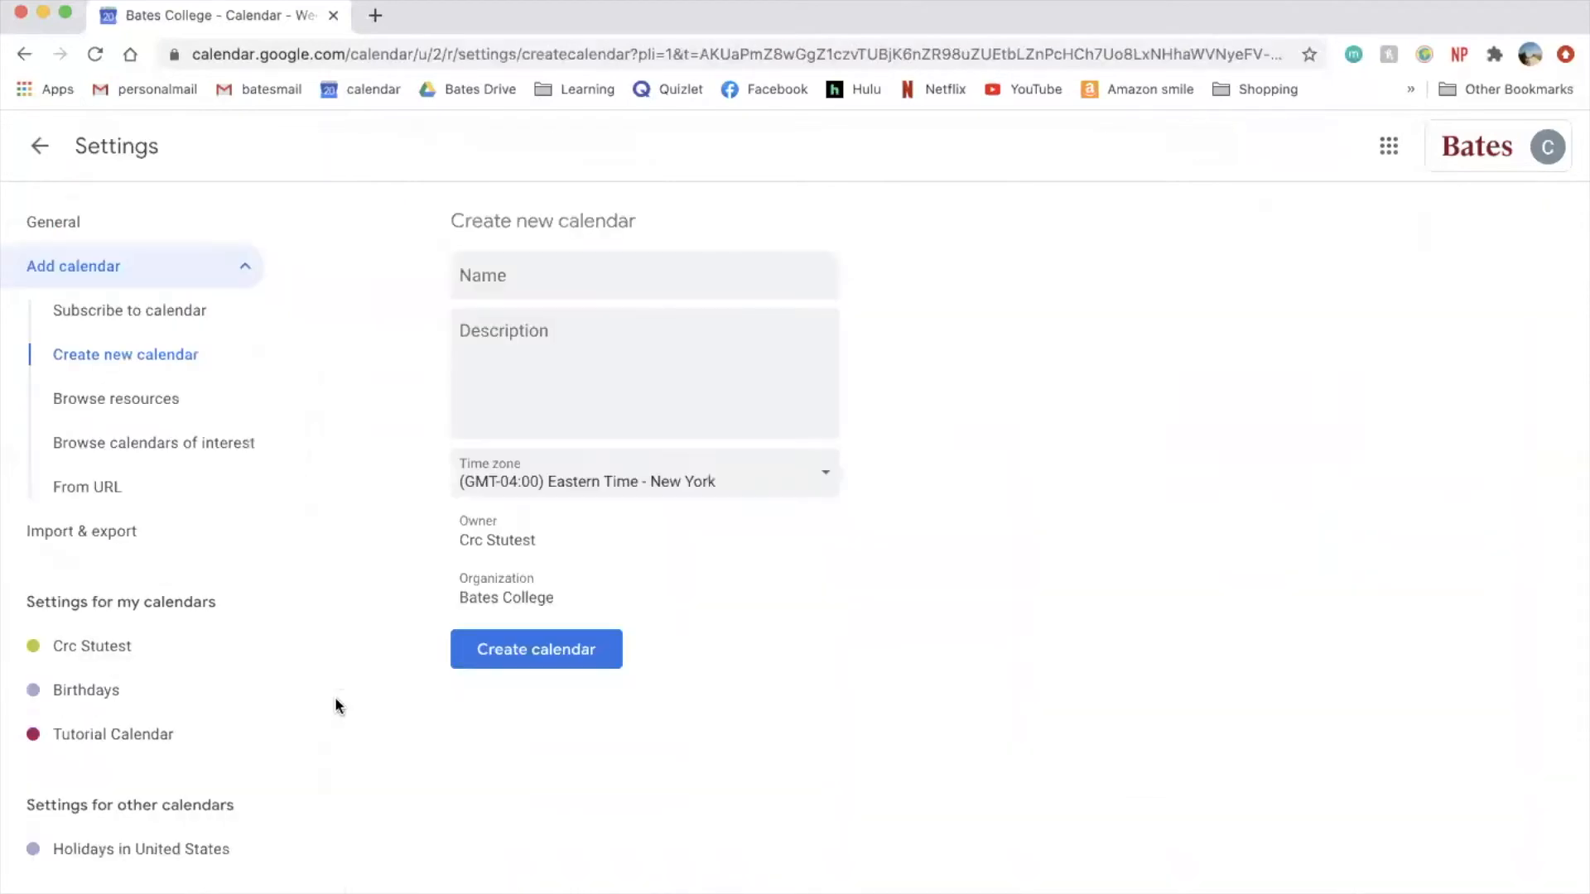
text(personal events)
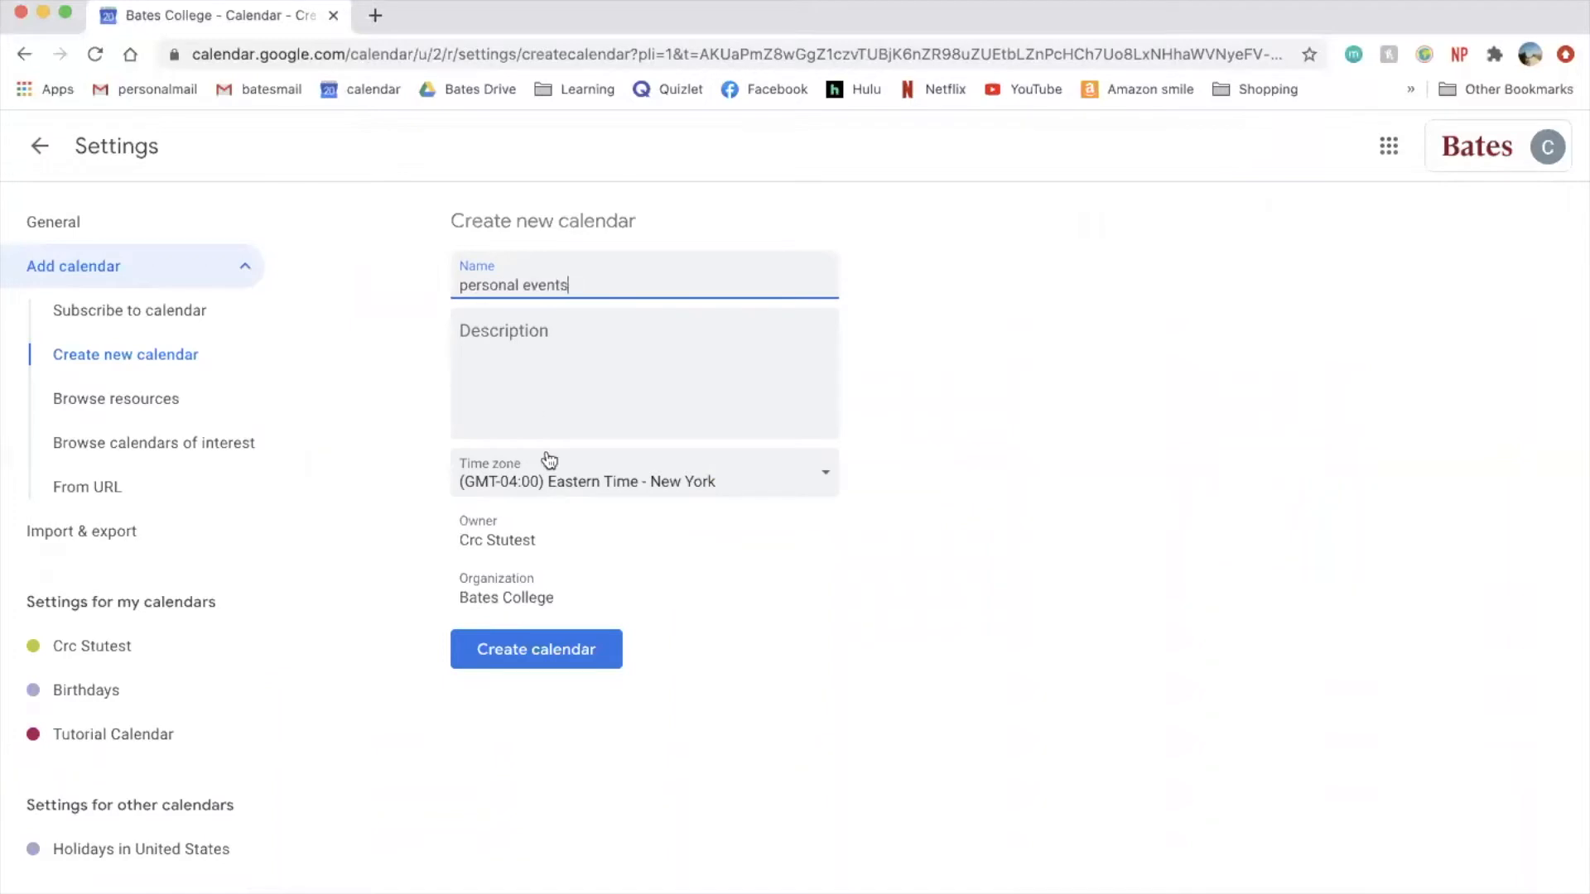
click(545, 658)
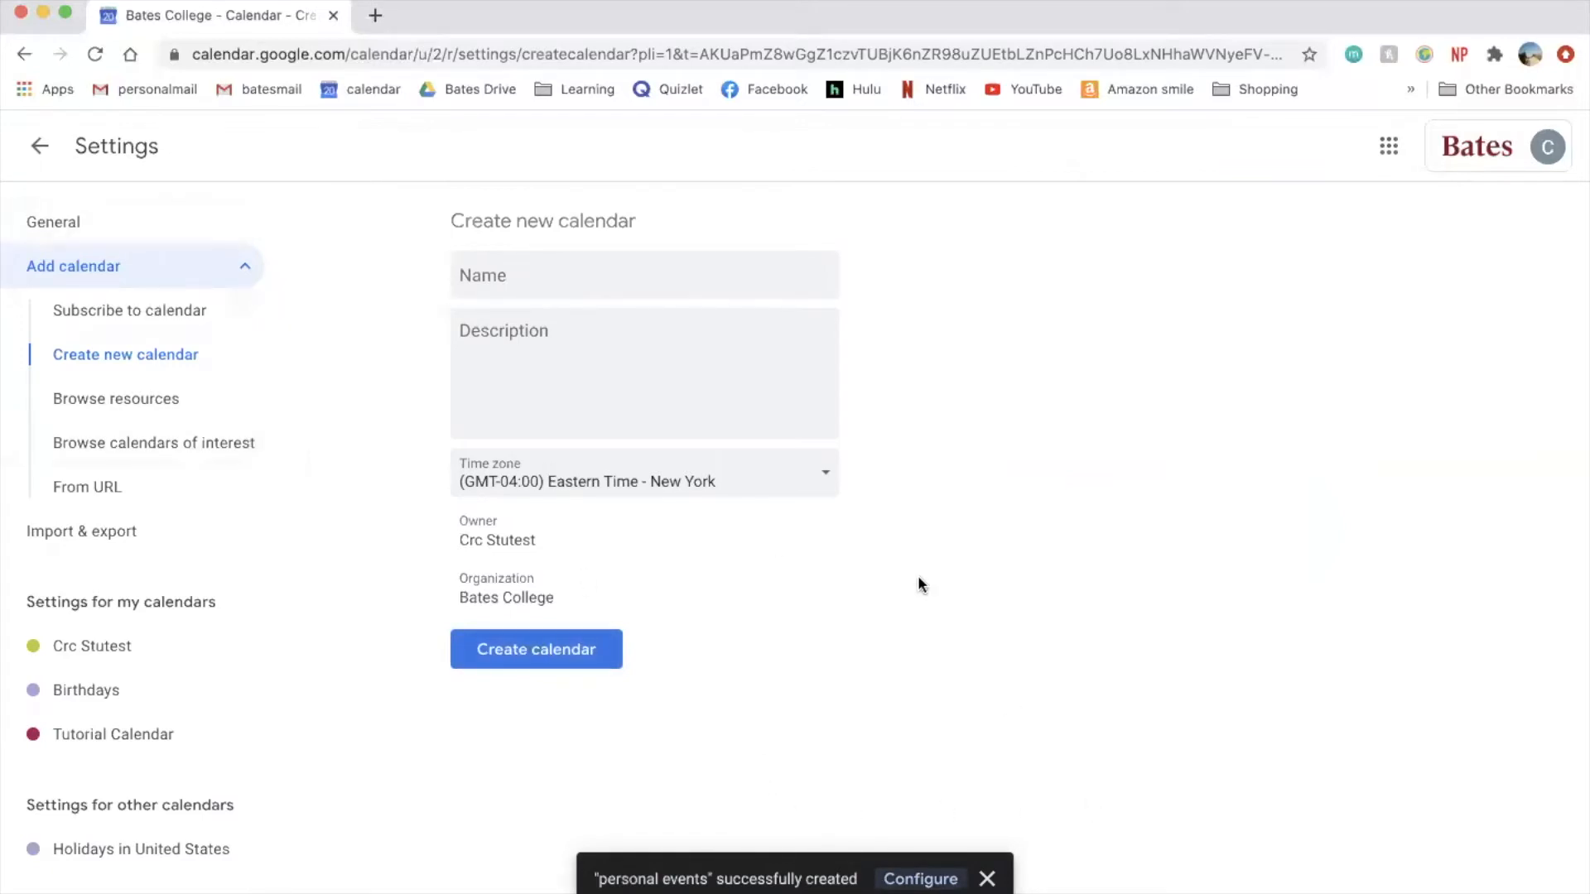
click(40, 148)
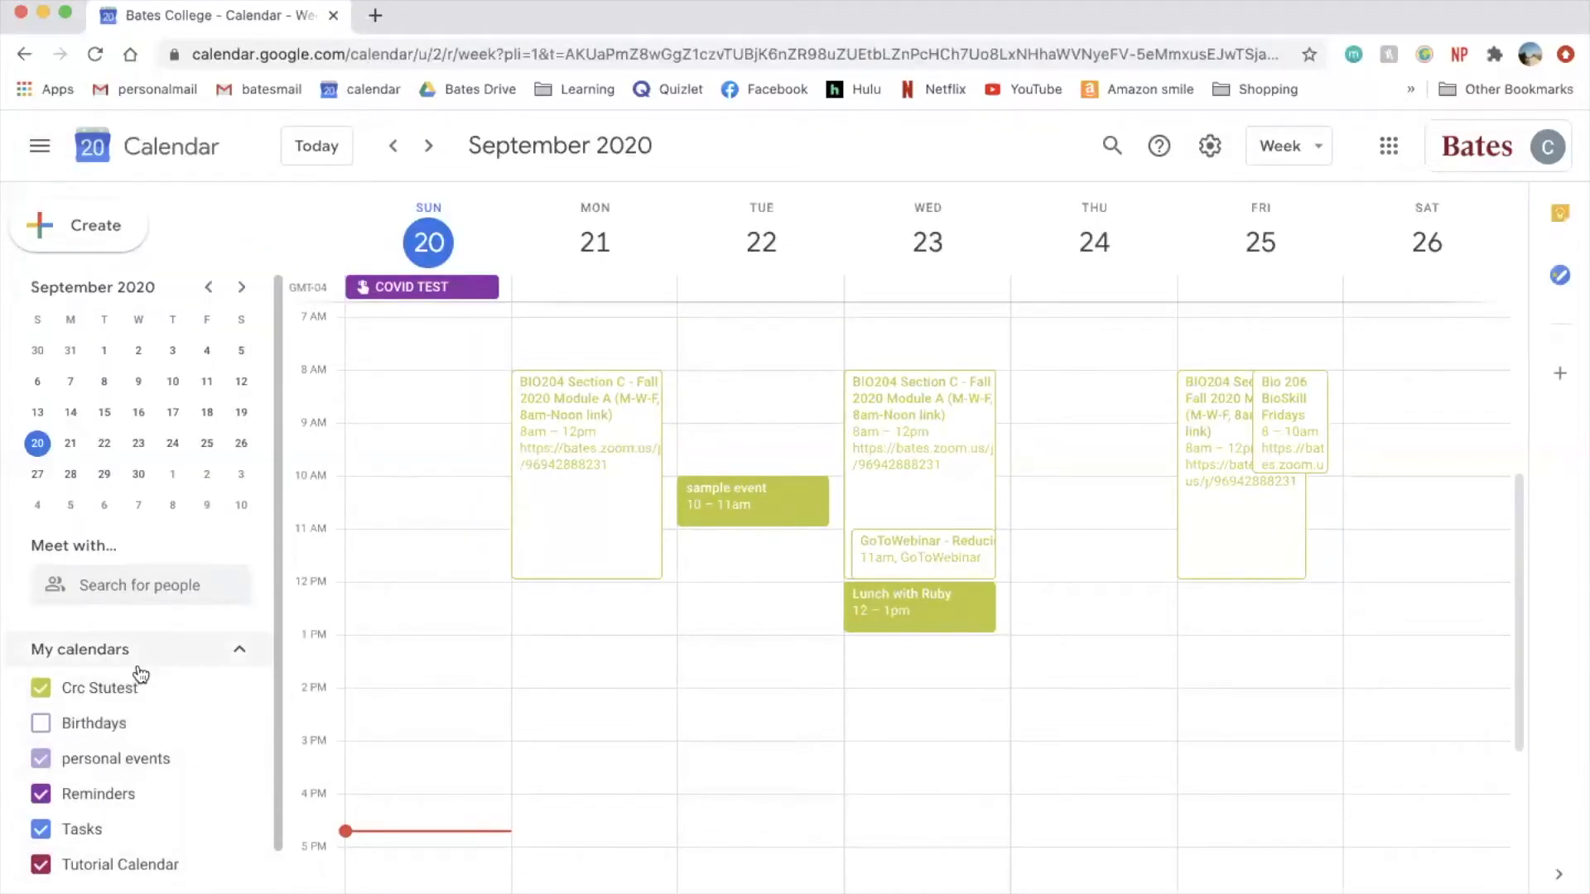
- Colour the personal events calendar Grape (purple)
click(242, 761)
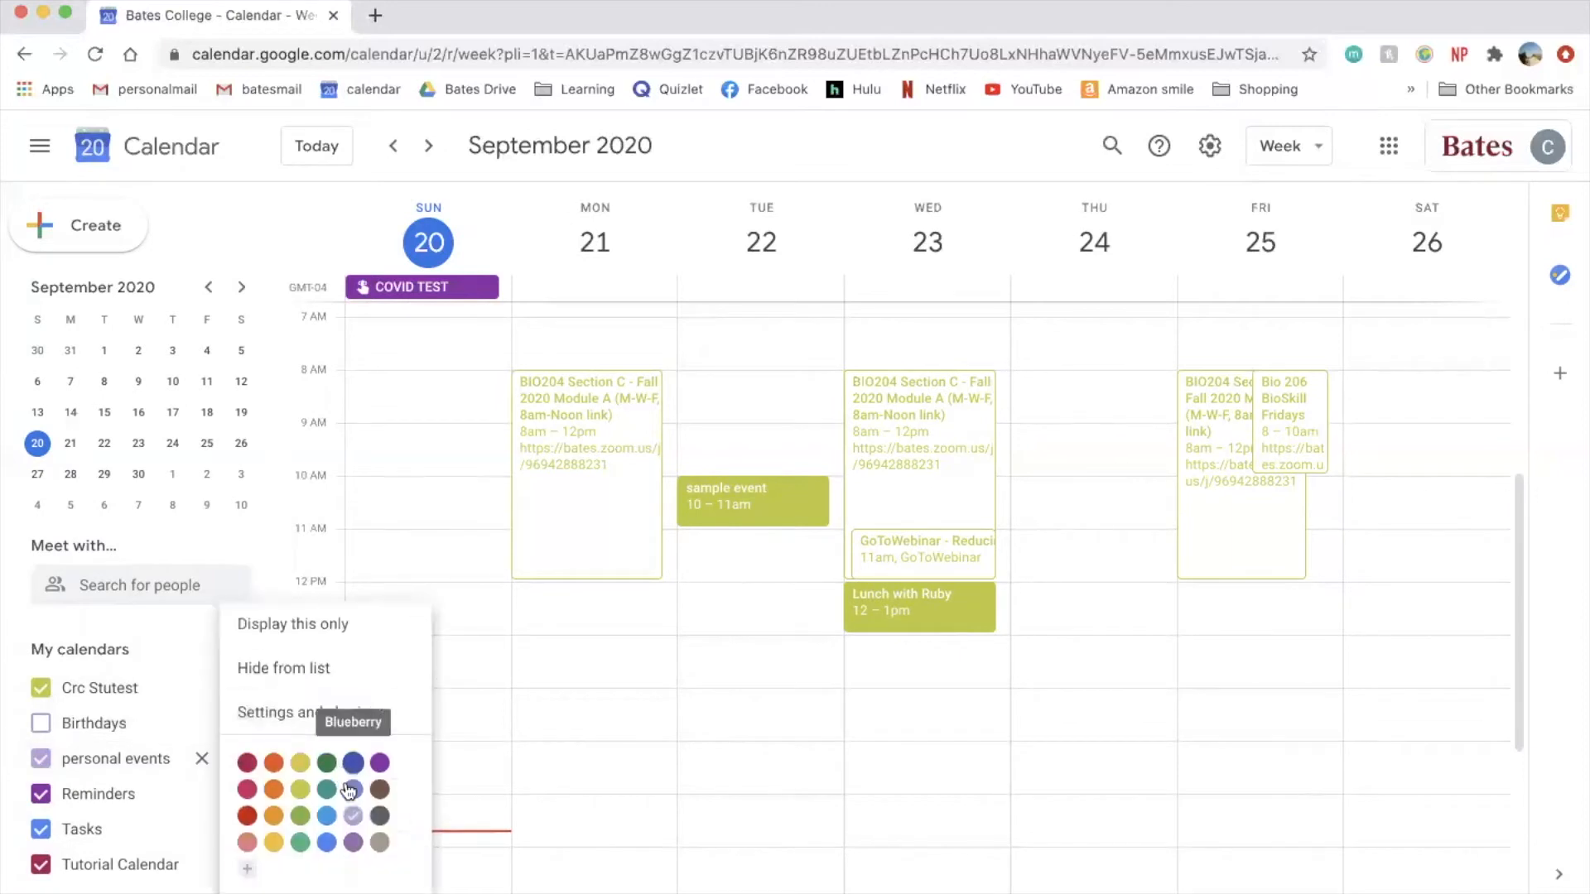
click(380, 762)
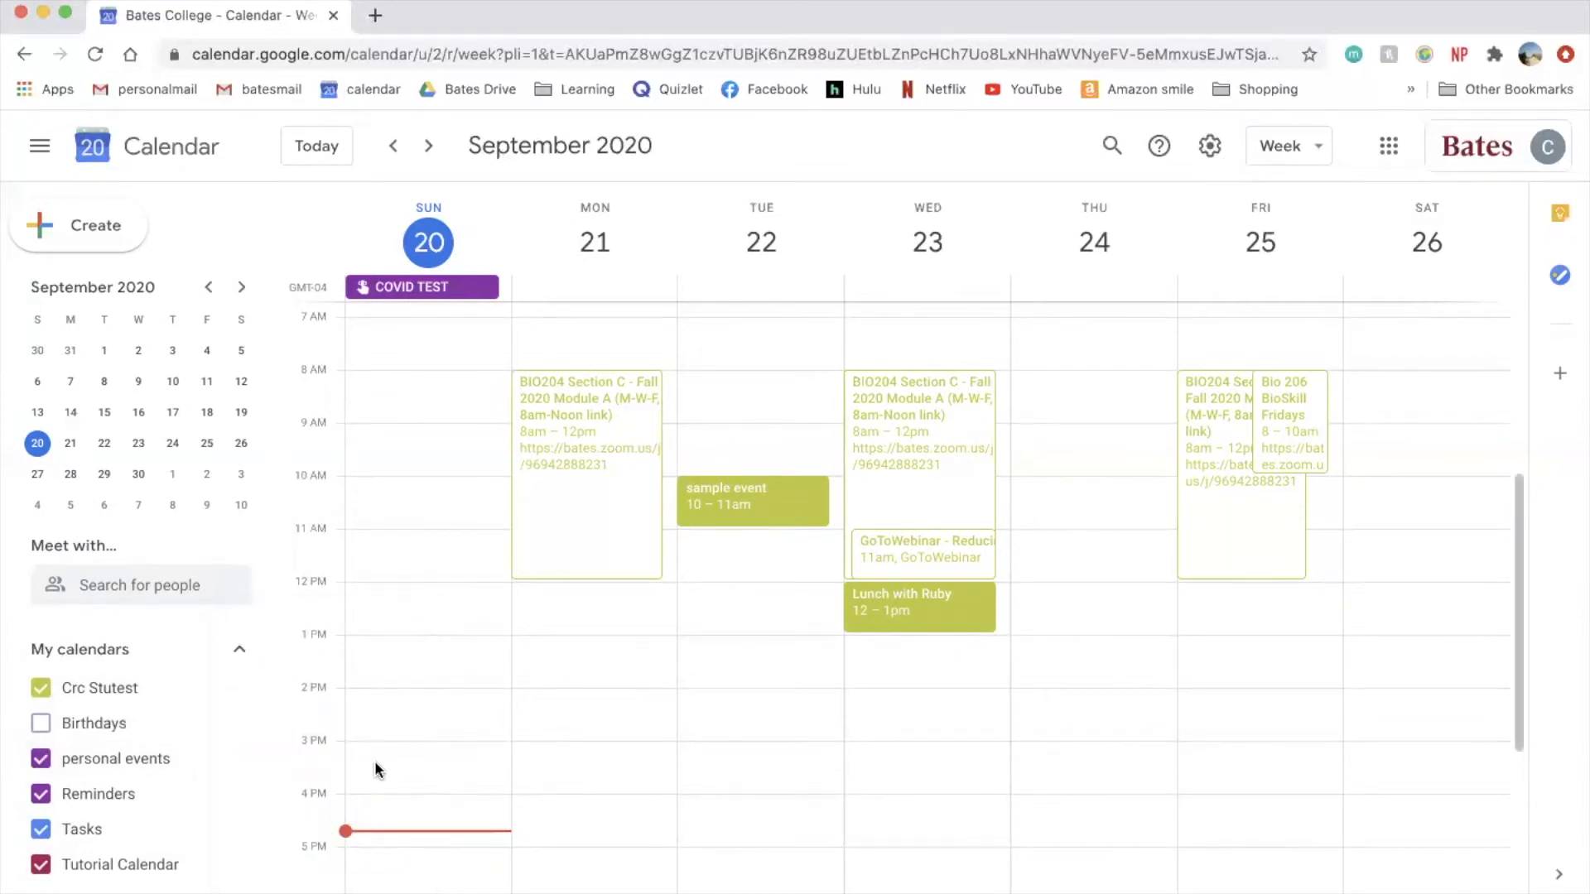
click(908, 613)
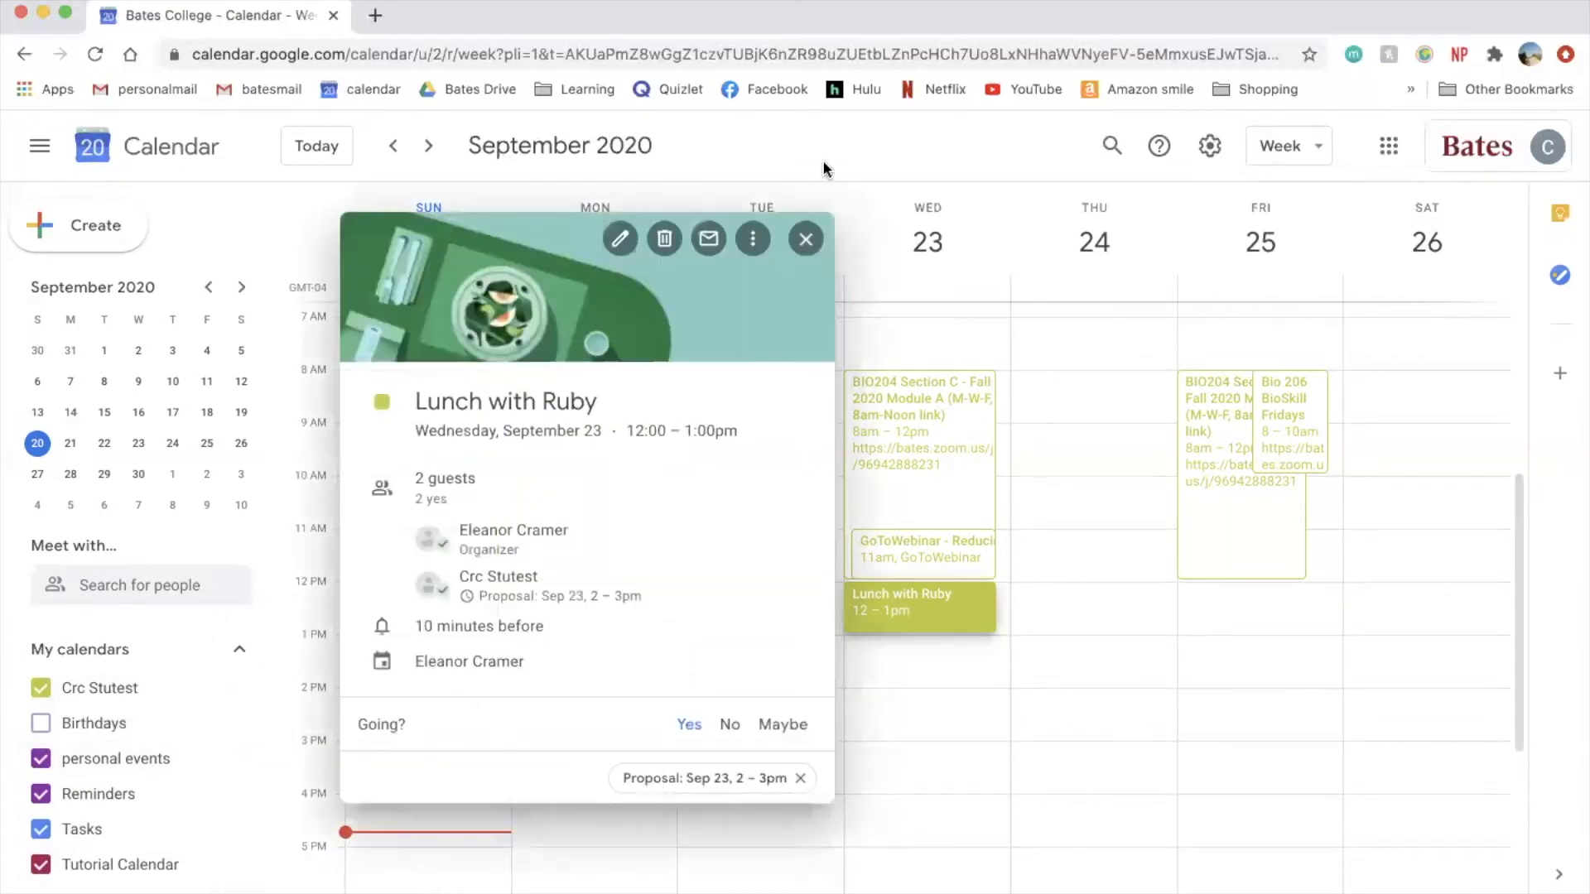
click(804, 248)
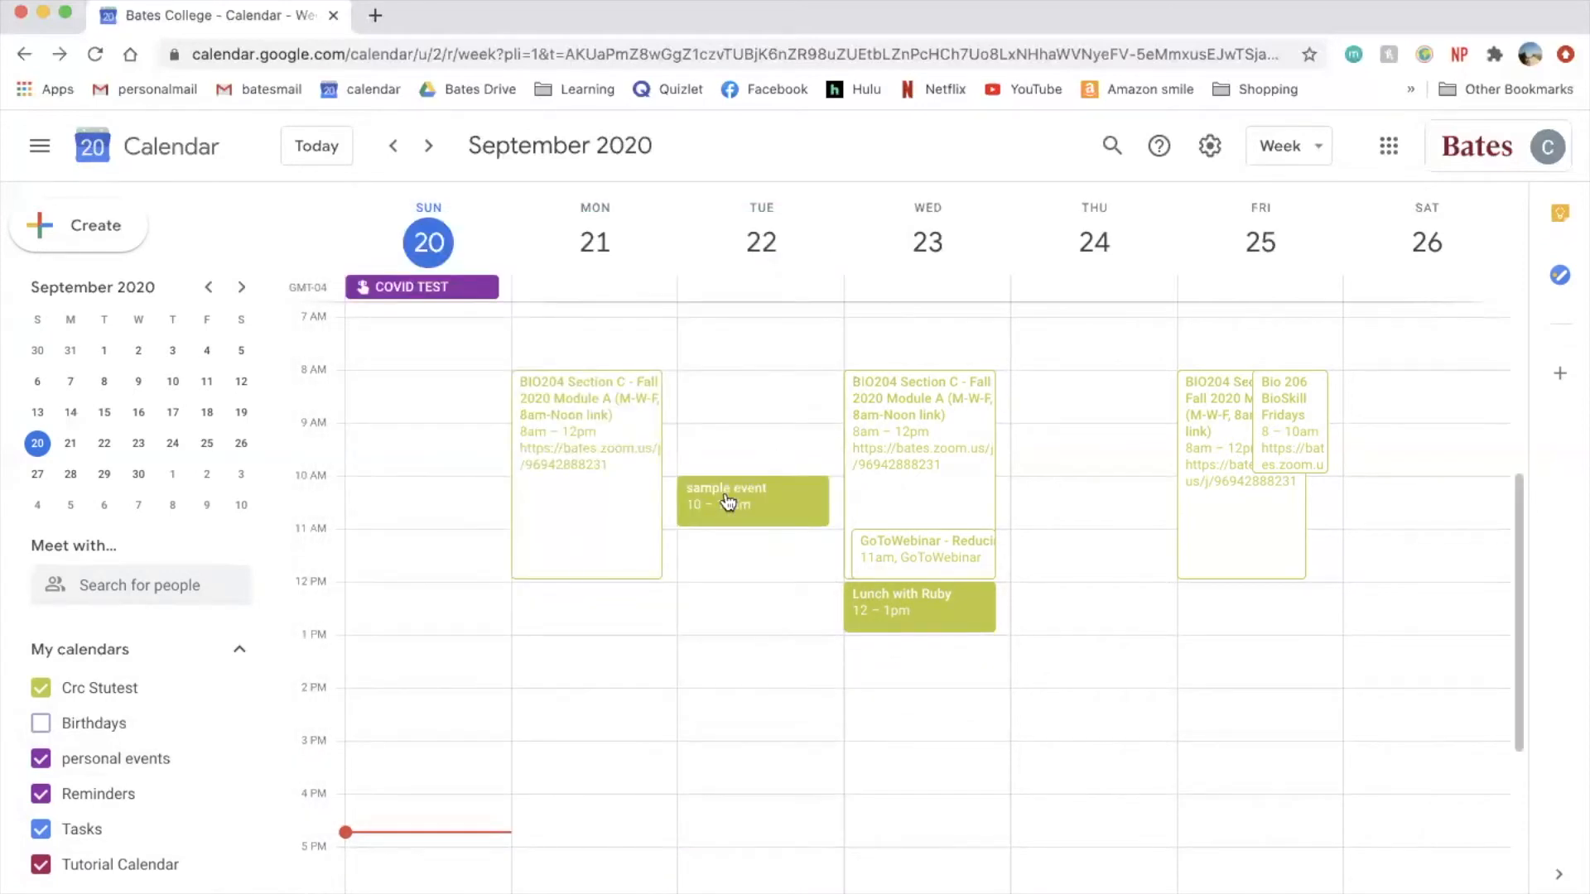
- Move sample event to the personal events calendar and save
click(724, 493)
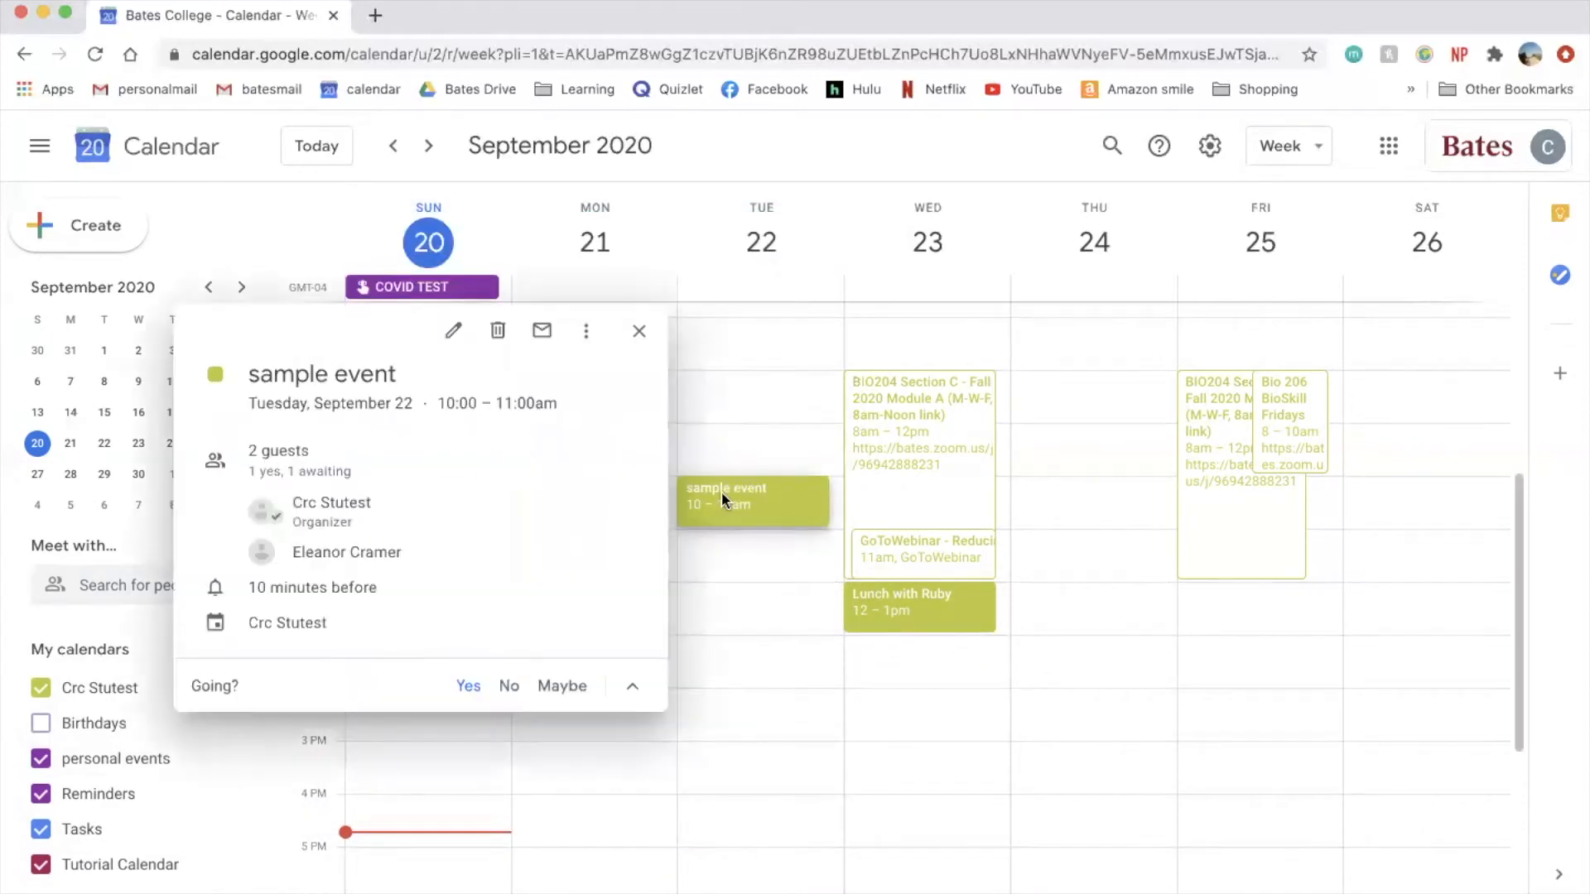
click(452, 335)
click(171, 605)
click(161, 641)
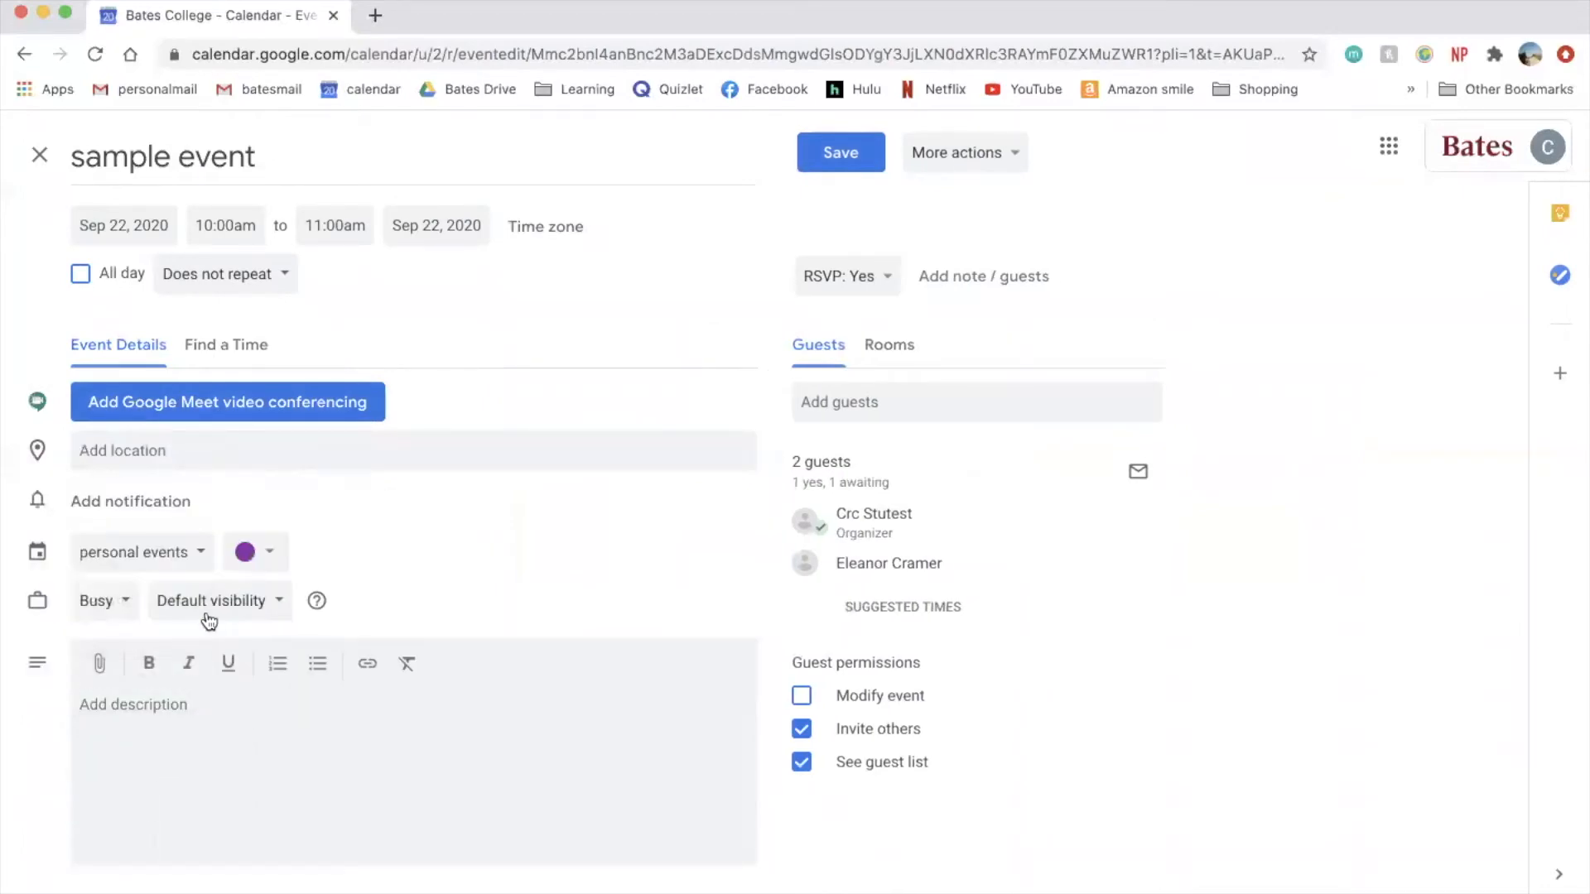
click(839, 151)
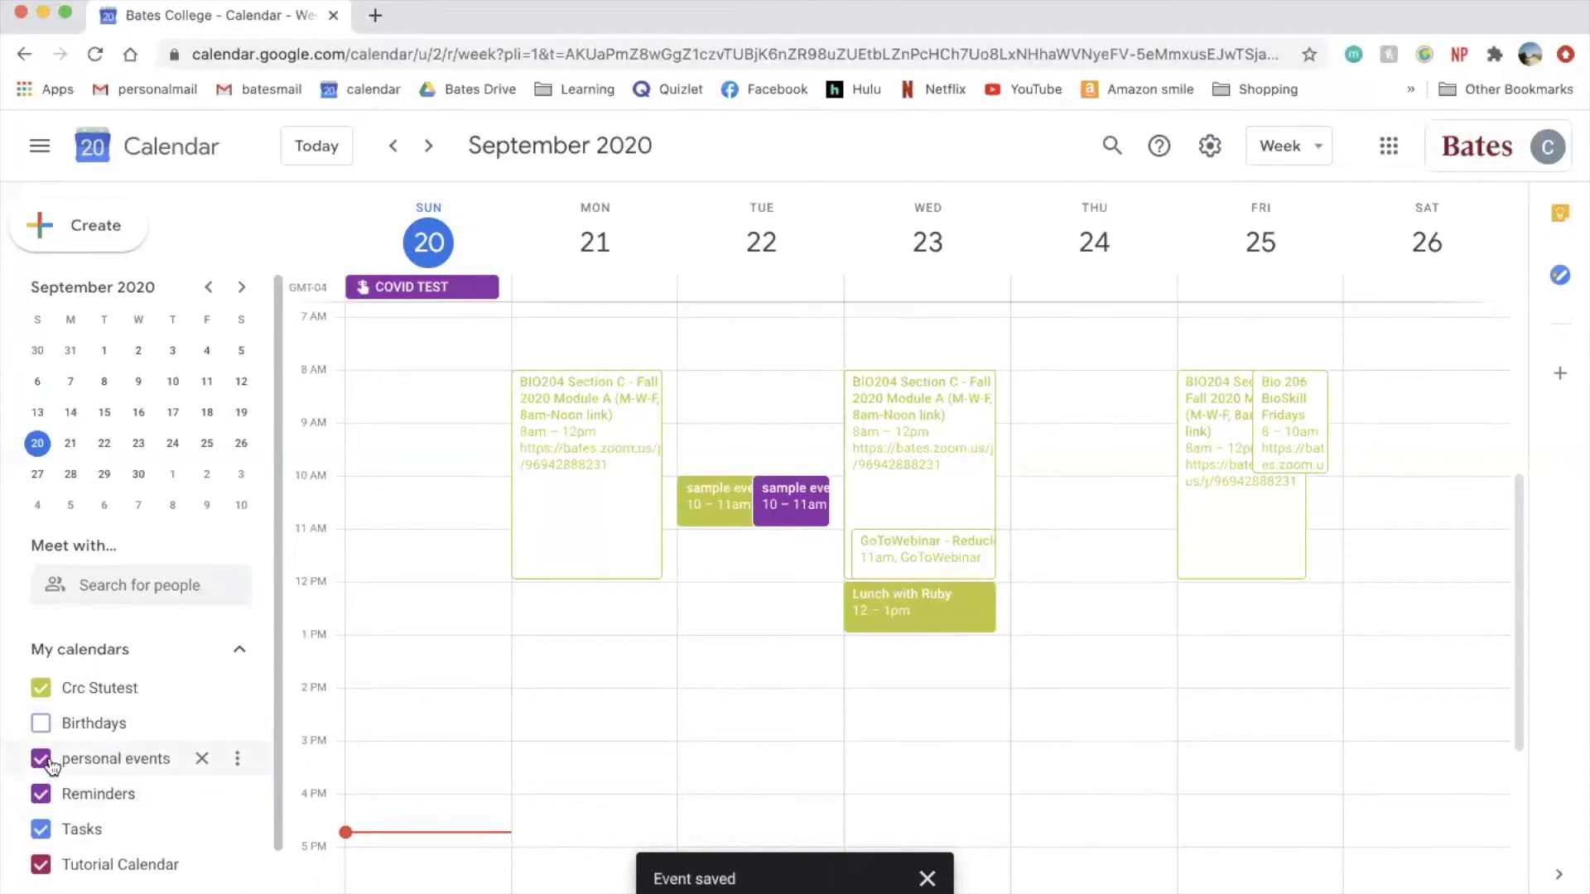
click(43, 760)
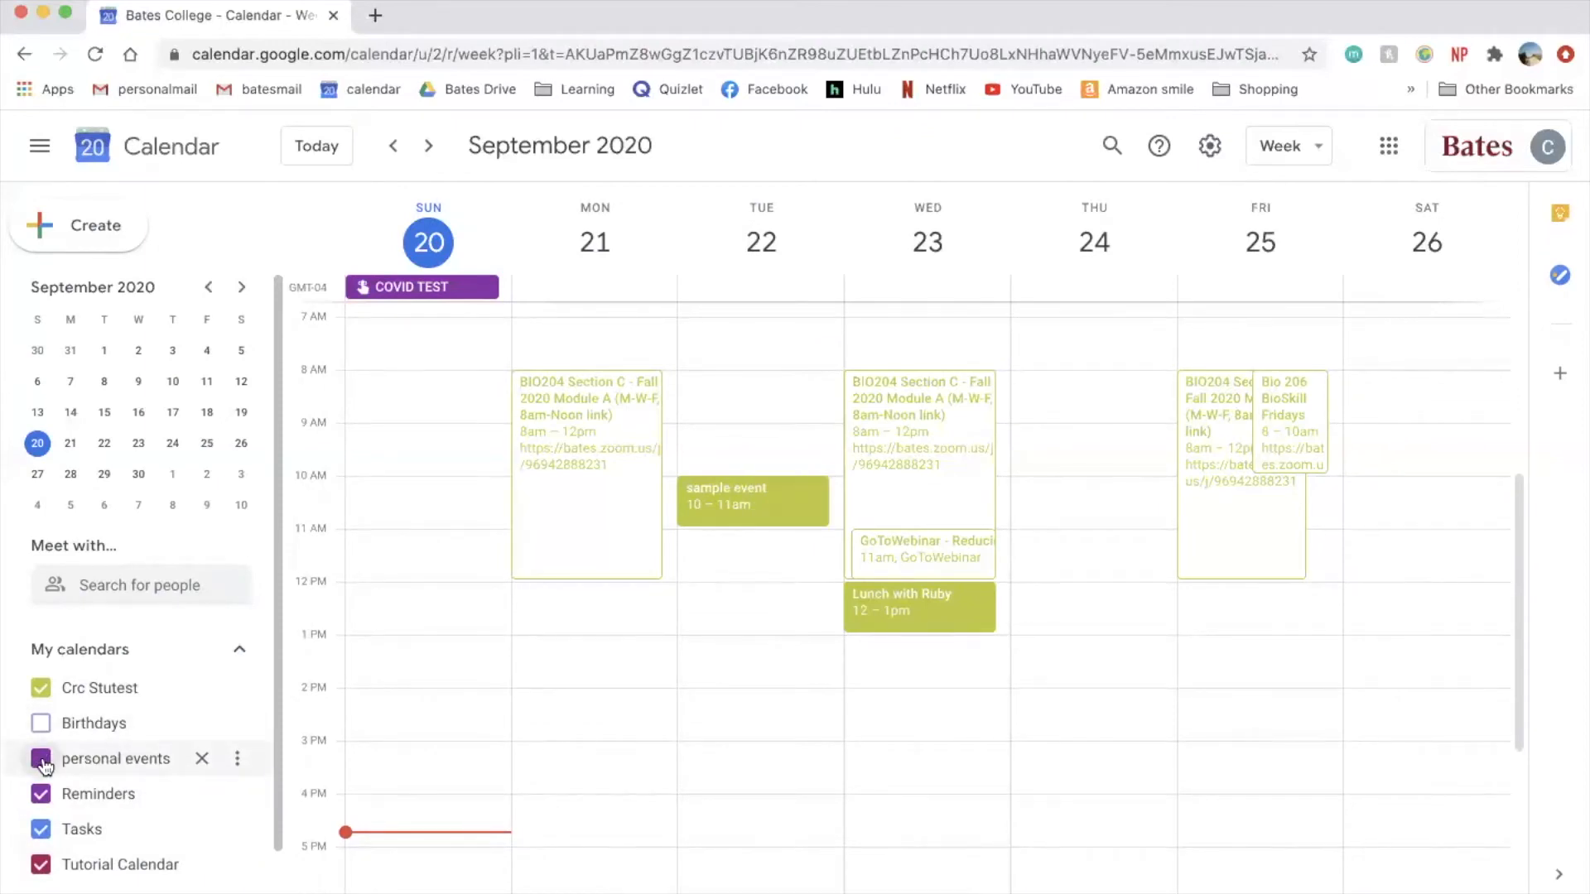
click(41, 759)
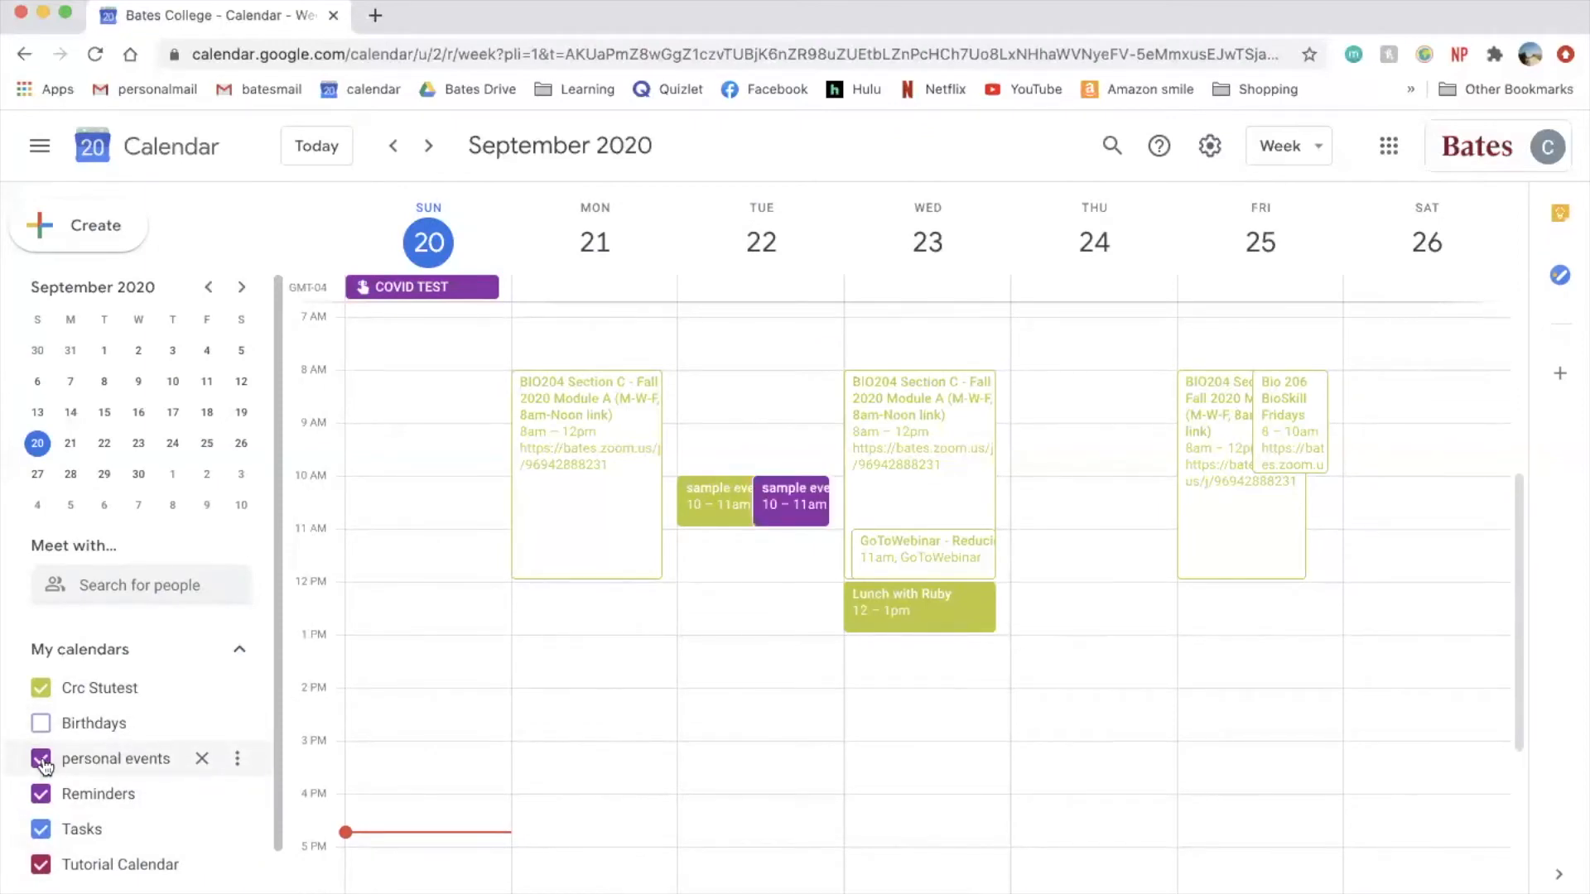
click(42, 759)
click(41, 760)
click(724, 497)
click(635, 334)
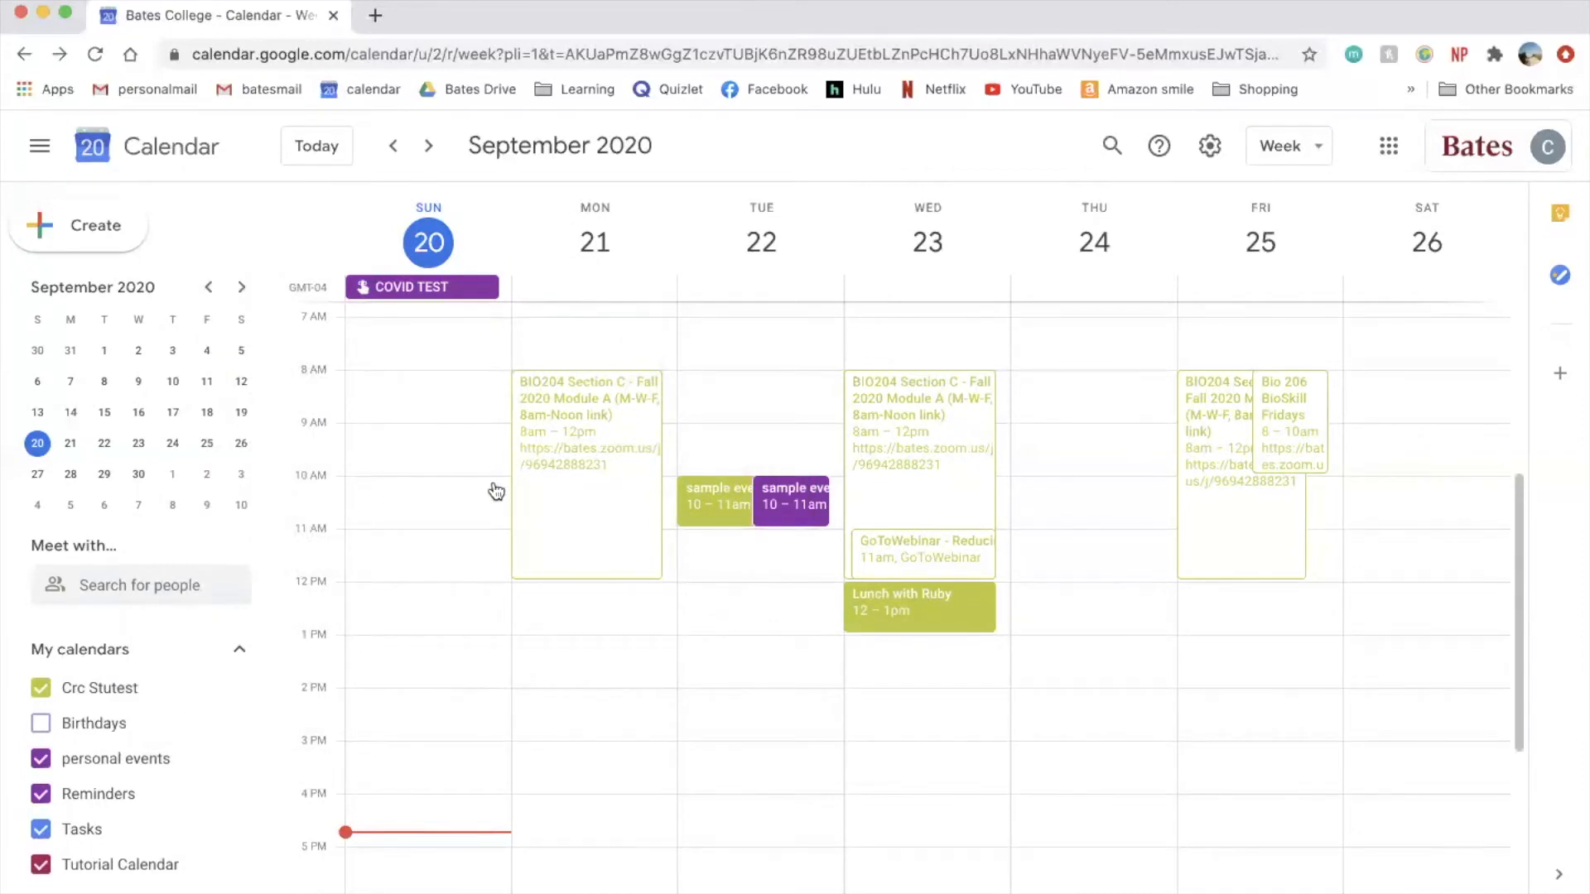
- Overlay the colleague's busy times via Meet with… search, then remove their schedule from the view
click(128, 592)
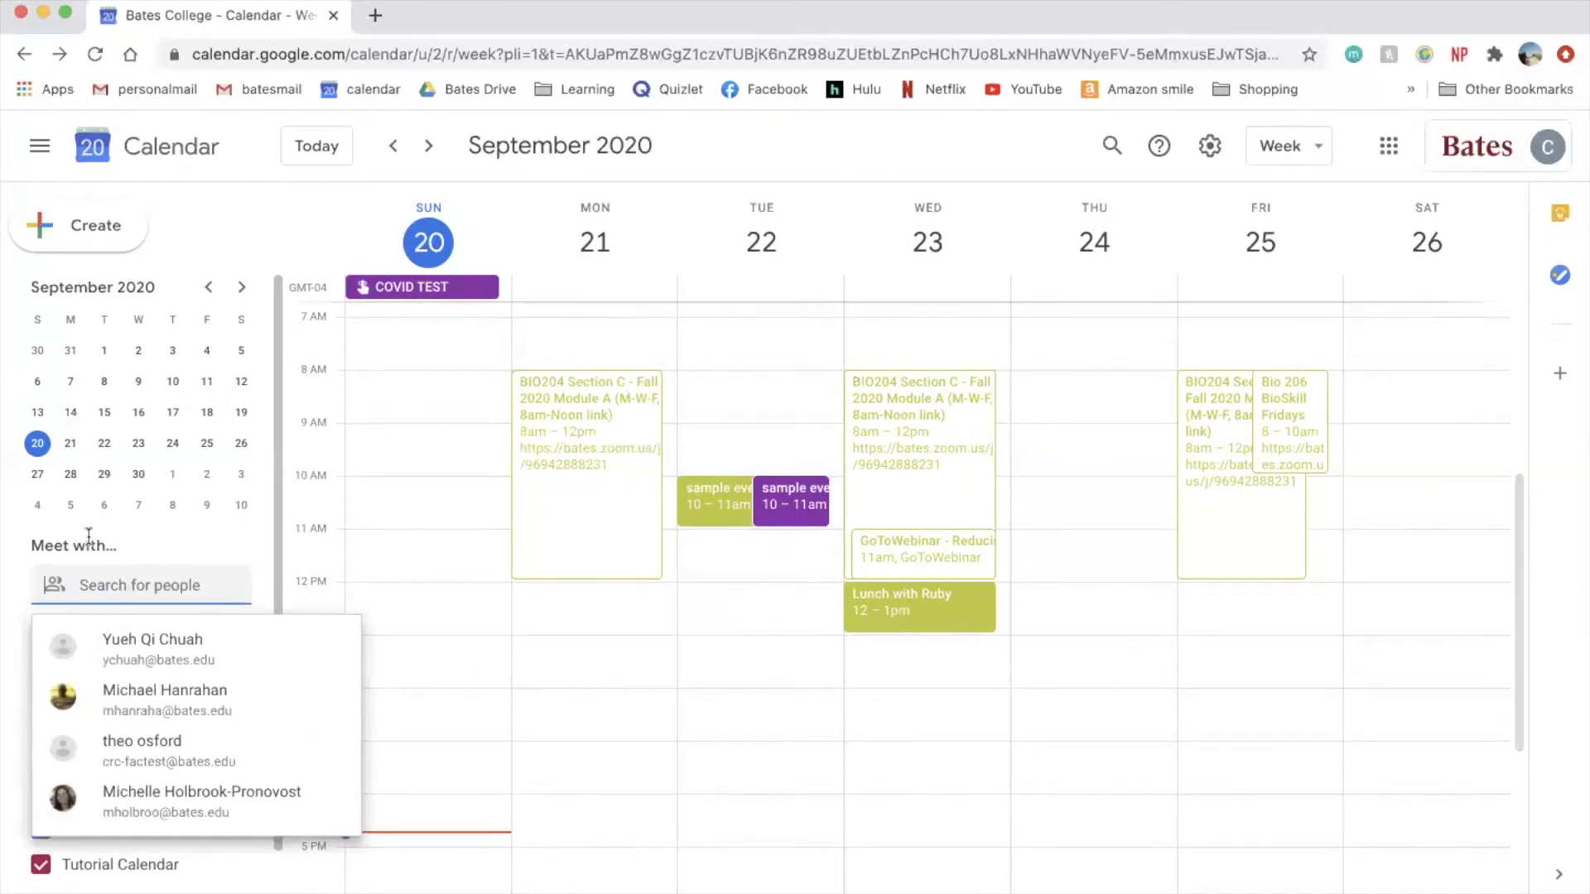
text(ecraw)
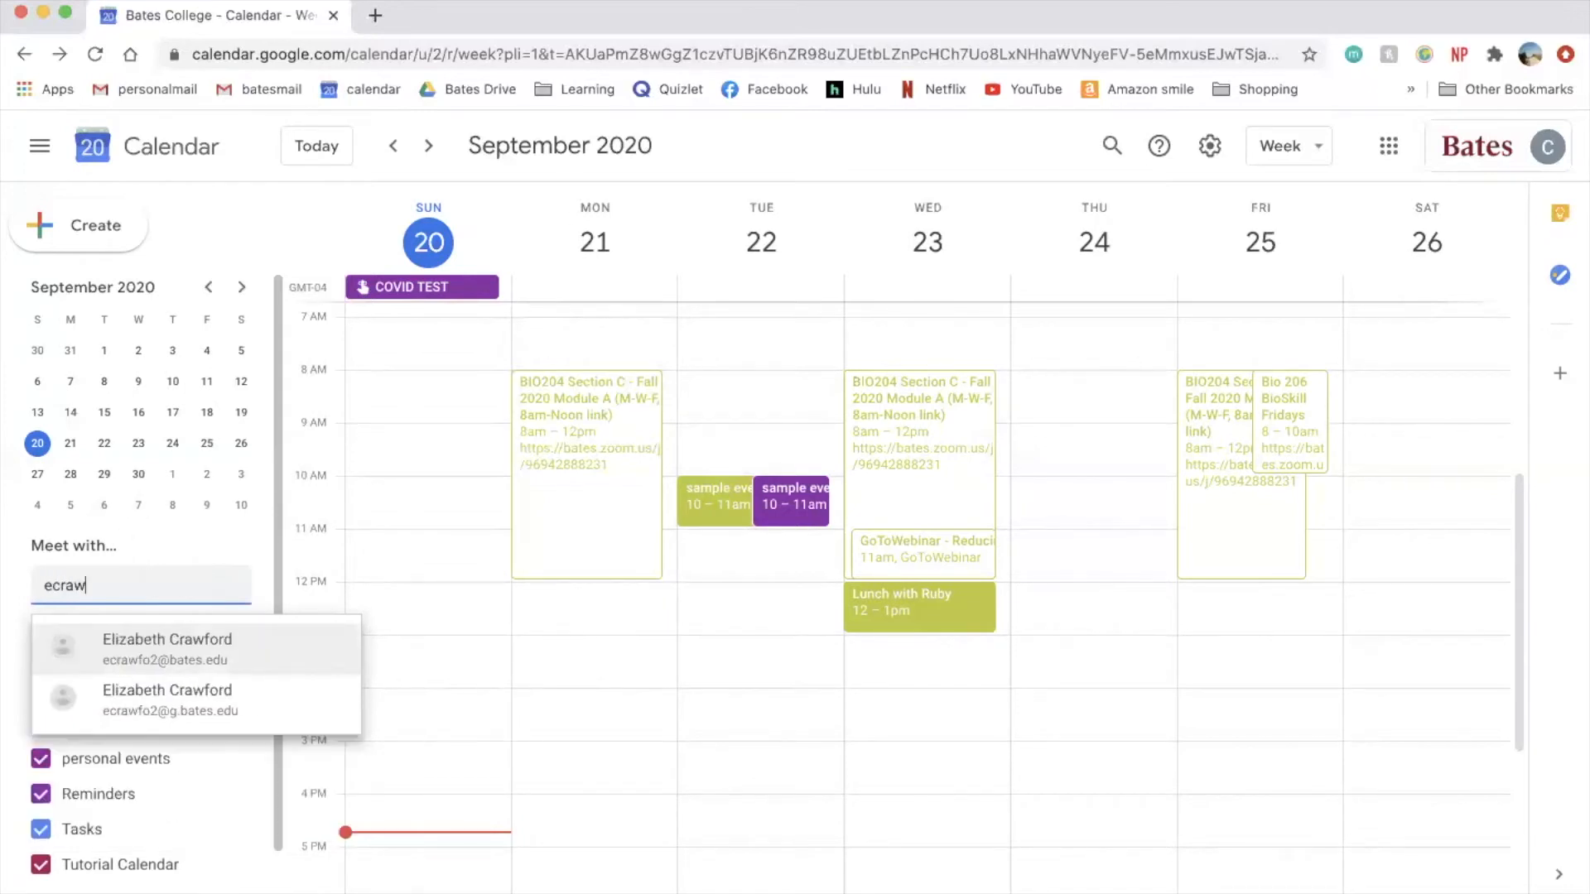
key(BackSpace)
click(189, 658)
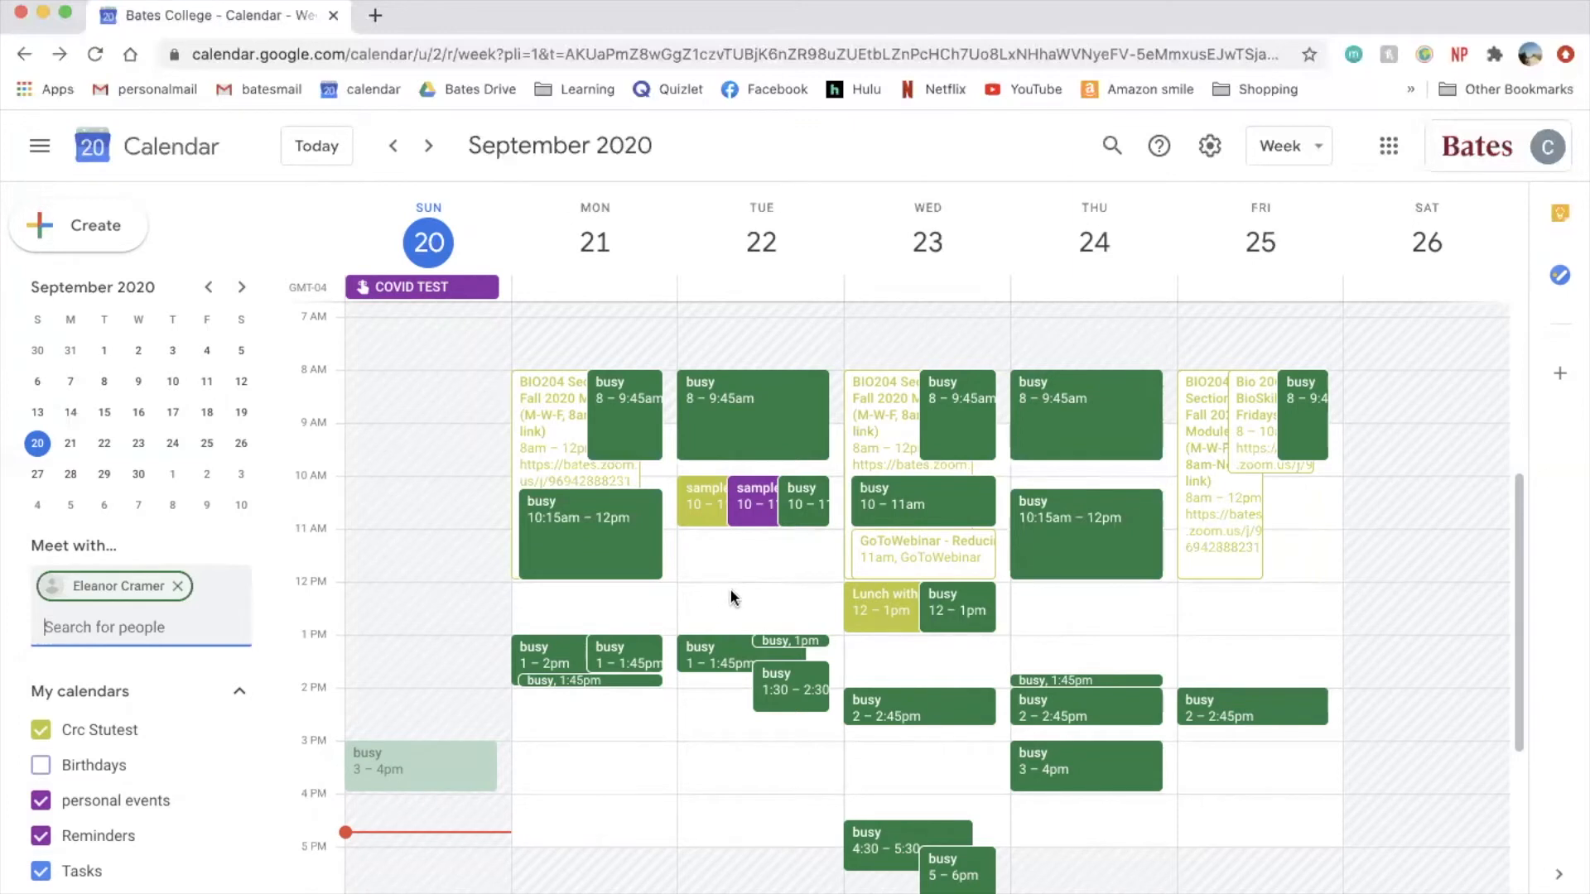
click(177, 587)
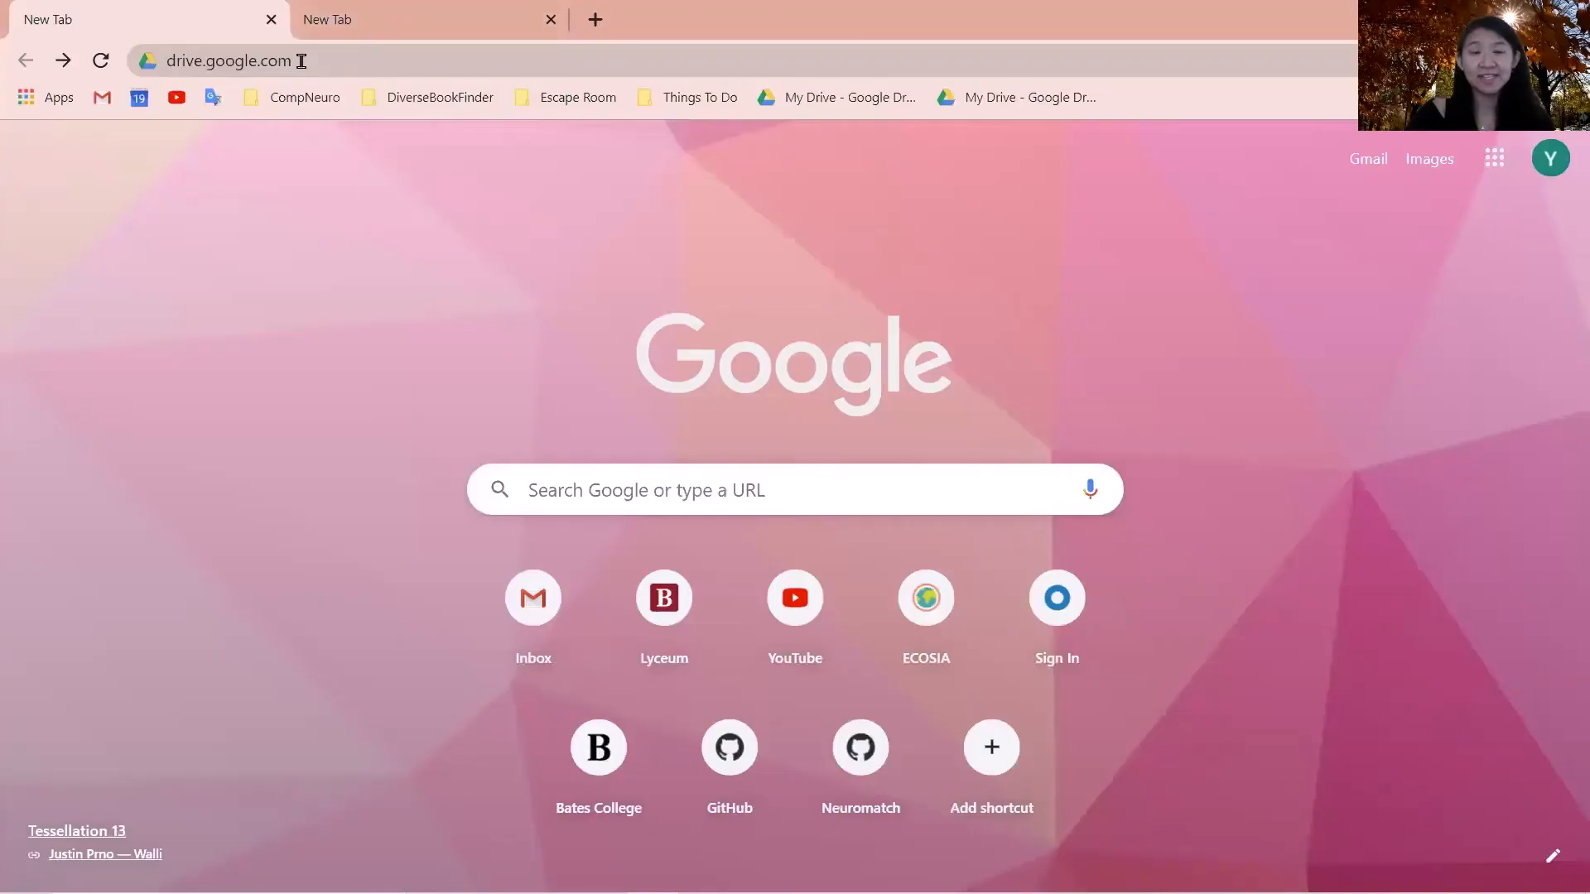
- In the second new tab, open Google Drive from the Google apps menu
click(345, 19)
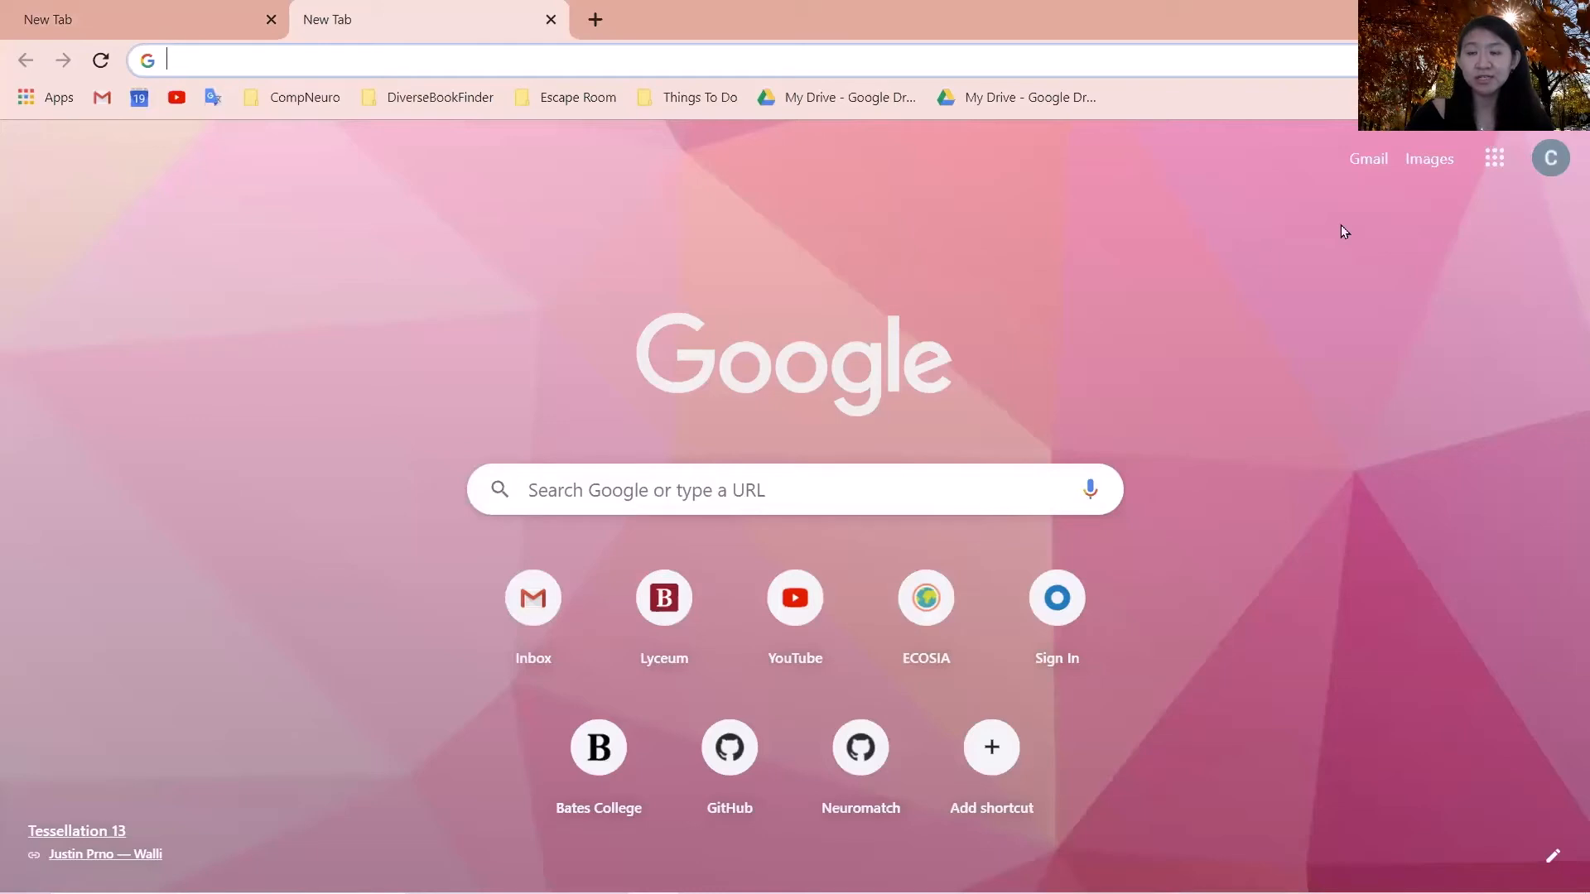
click(1495, 159)
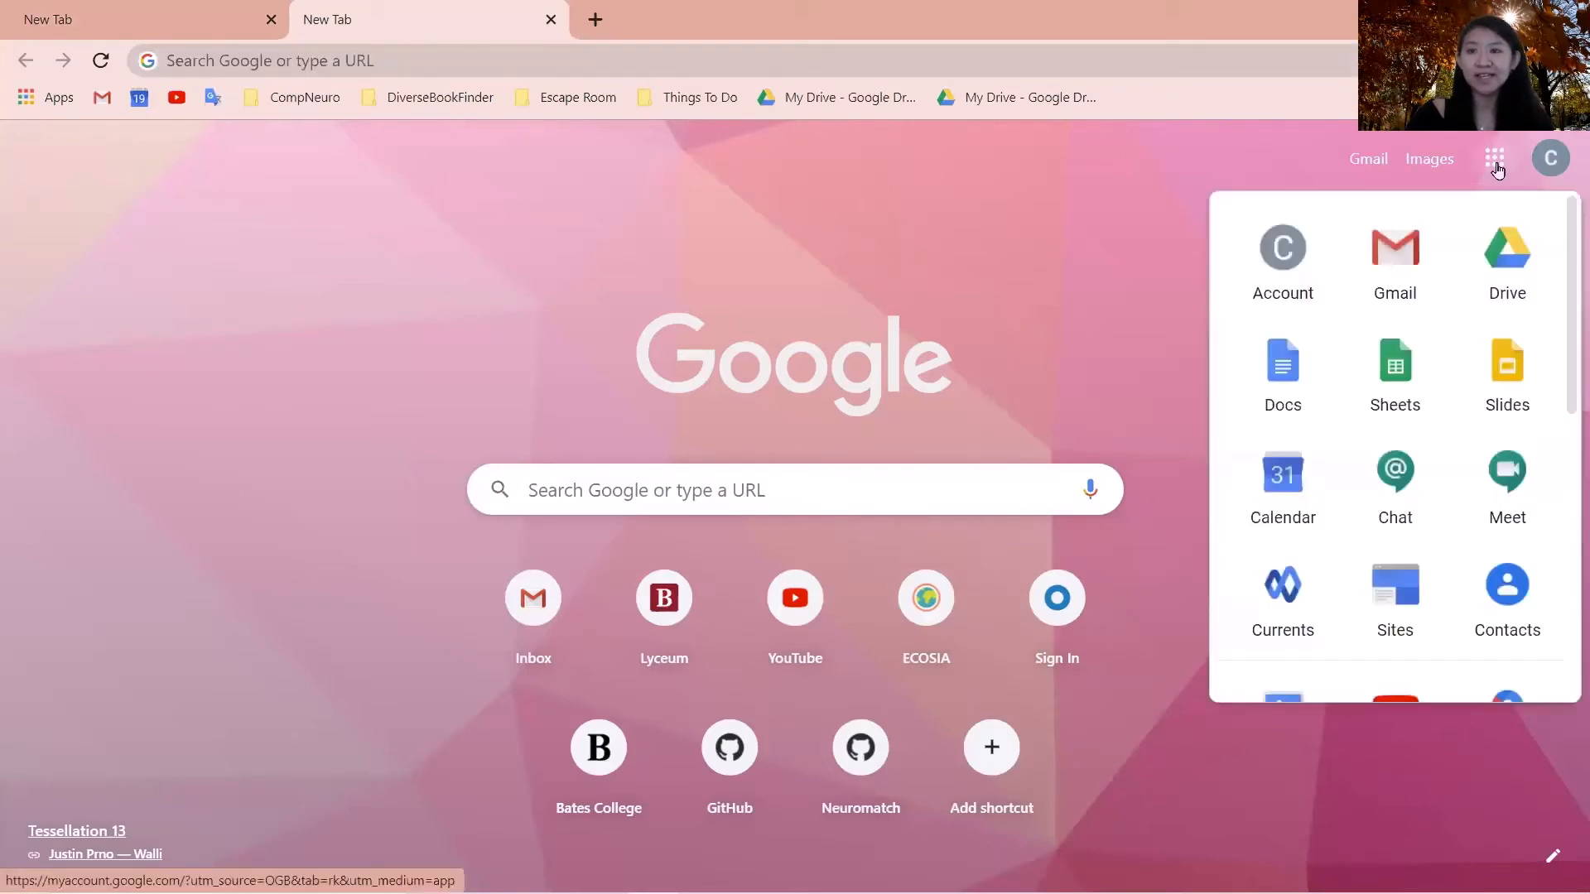
click(1490, 289)
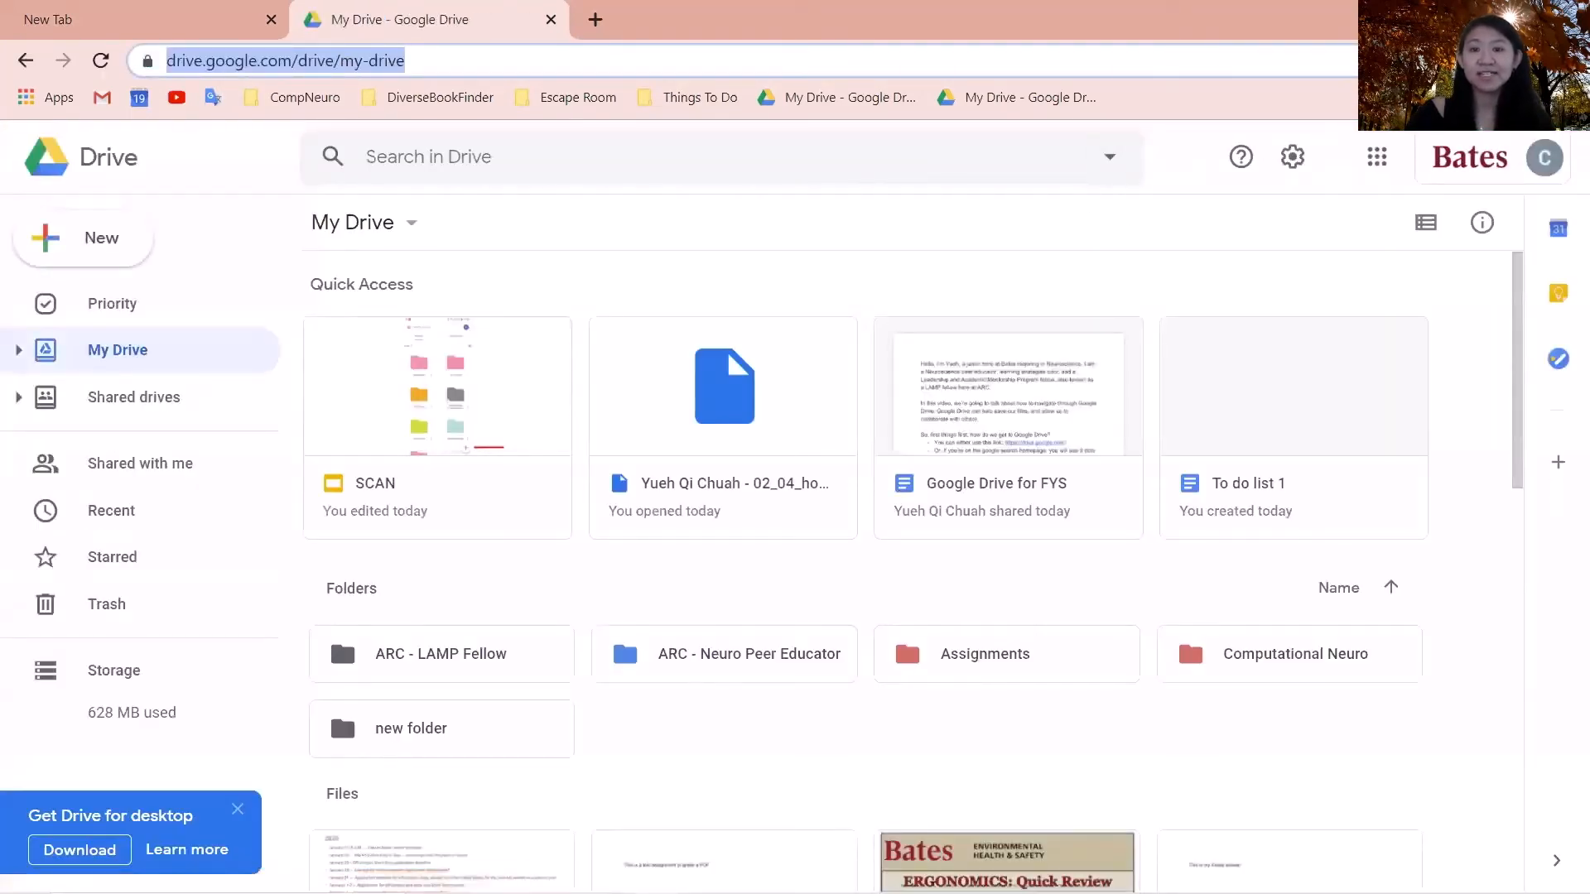
click(1411, 60)
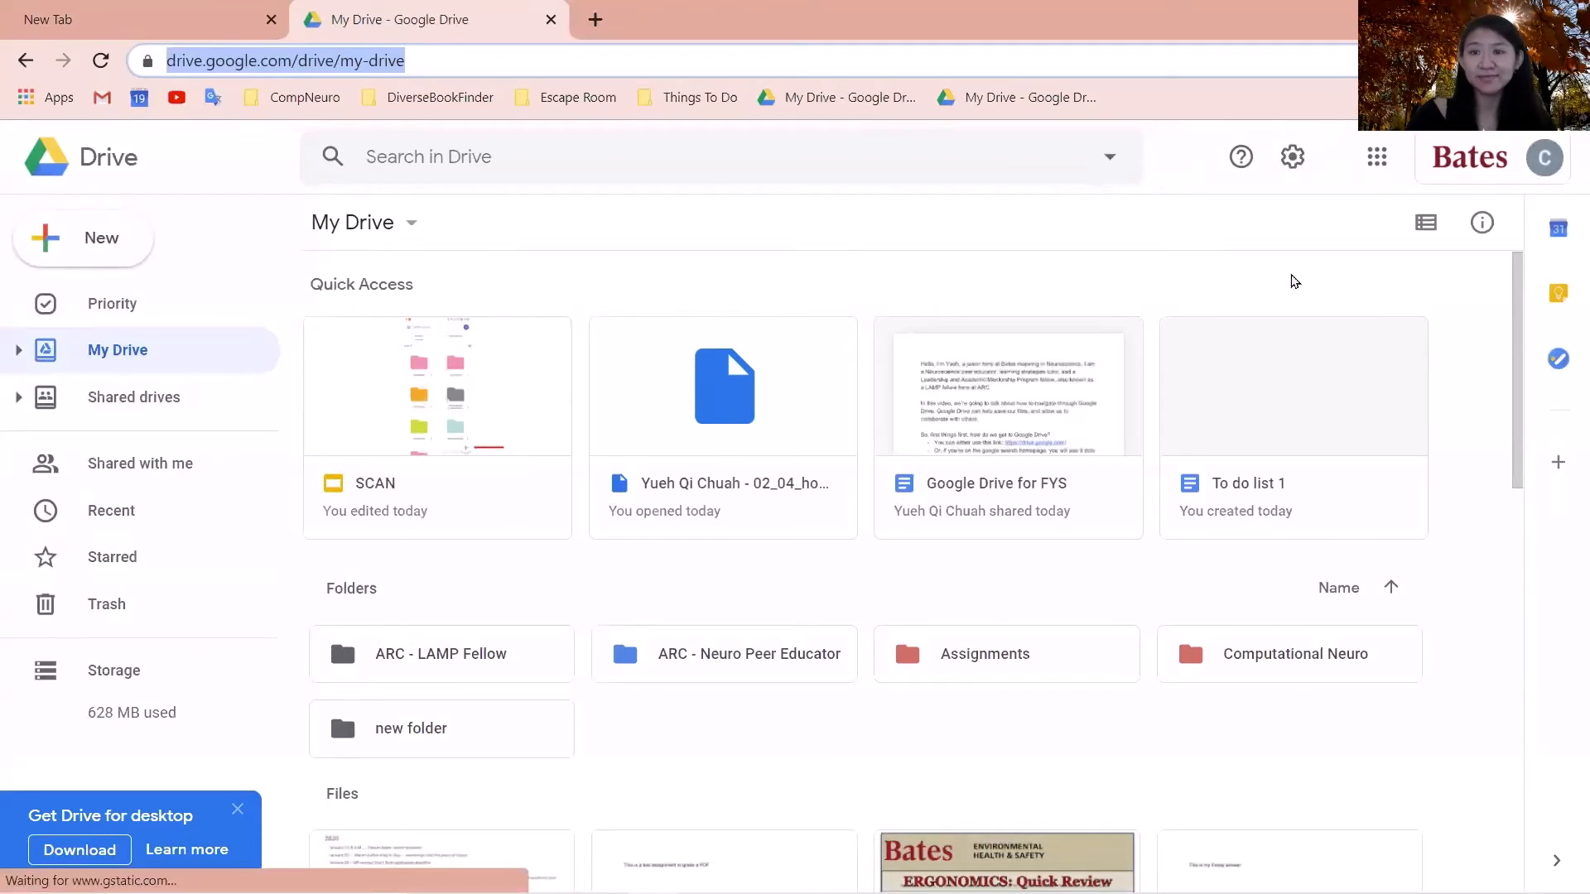
click(1283, 277)
scroll(1086, 266, down, 1)
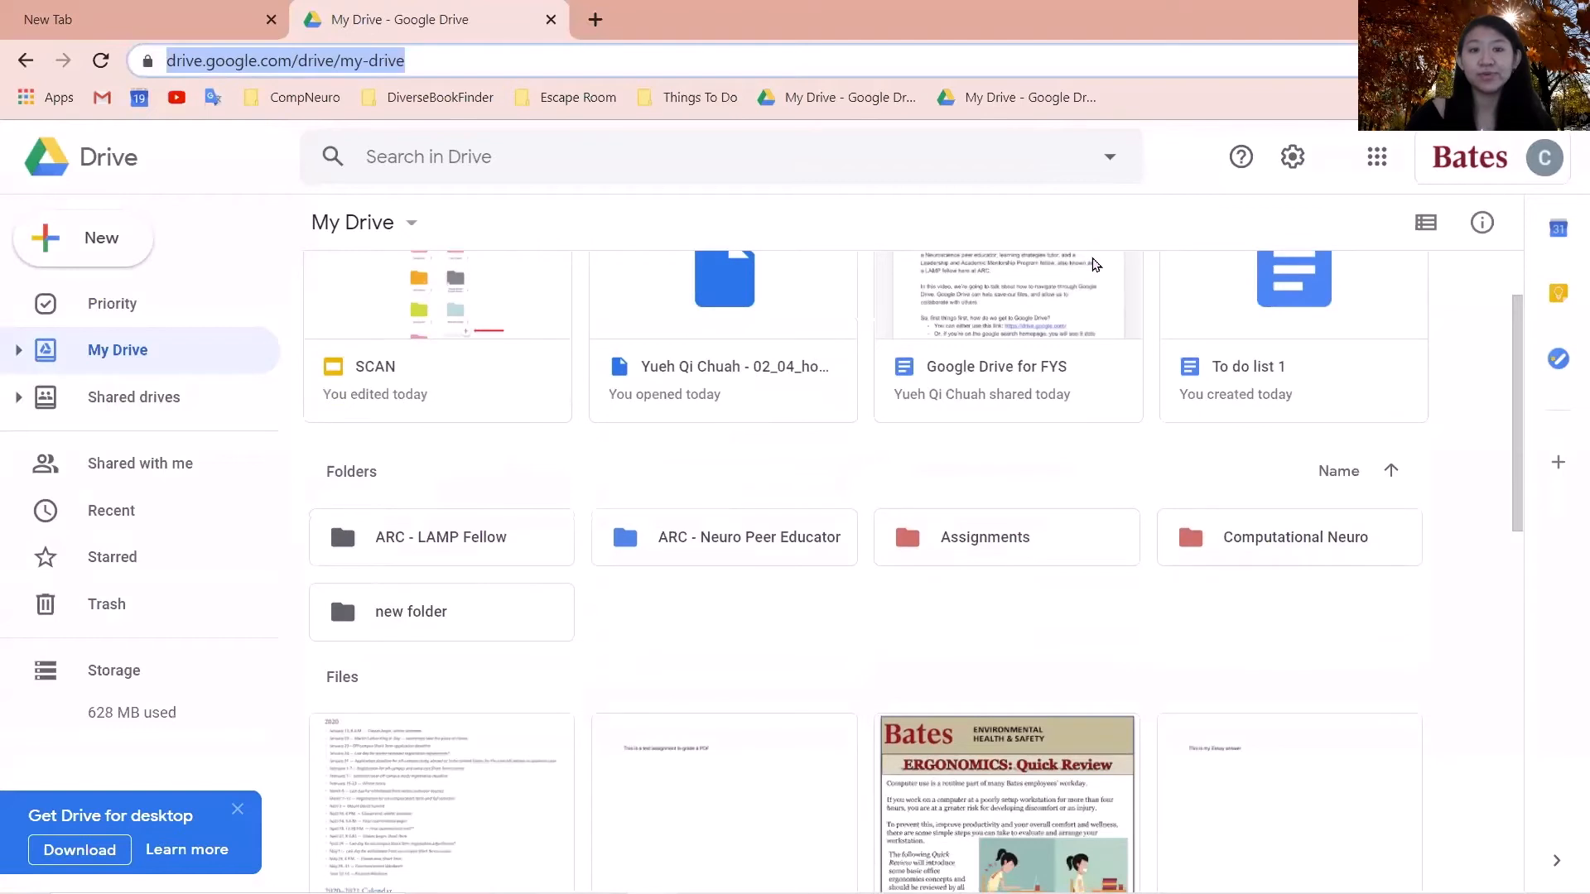
click(177, 354)
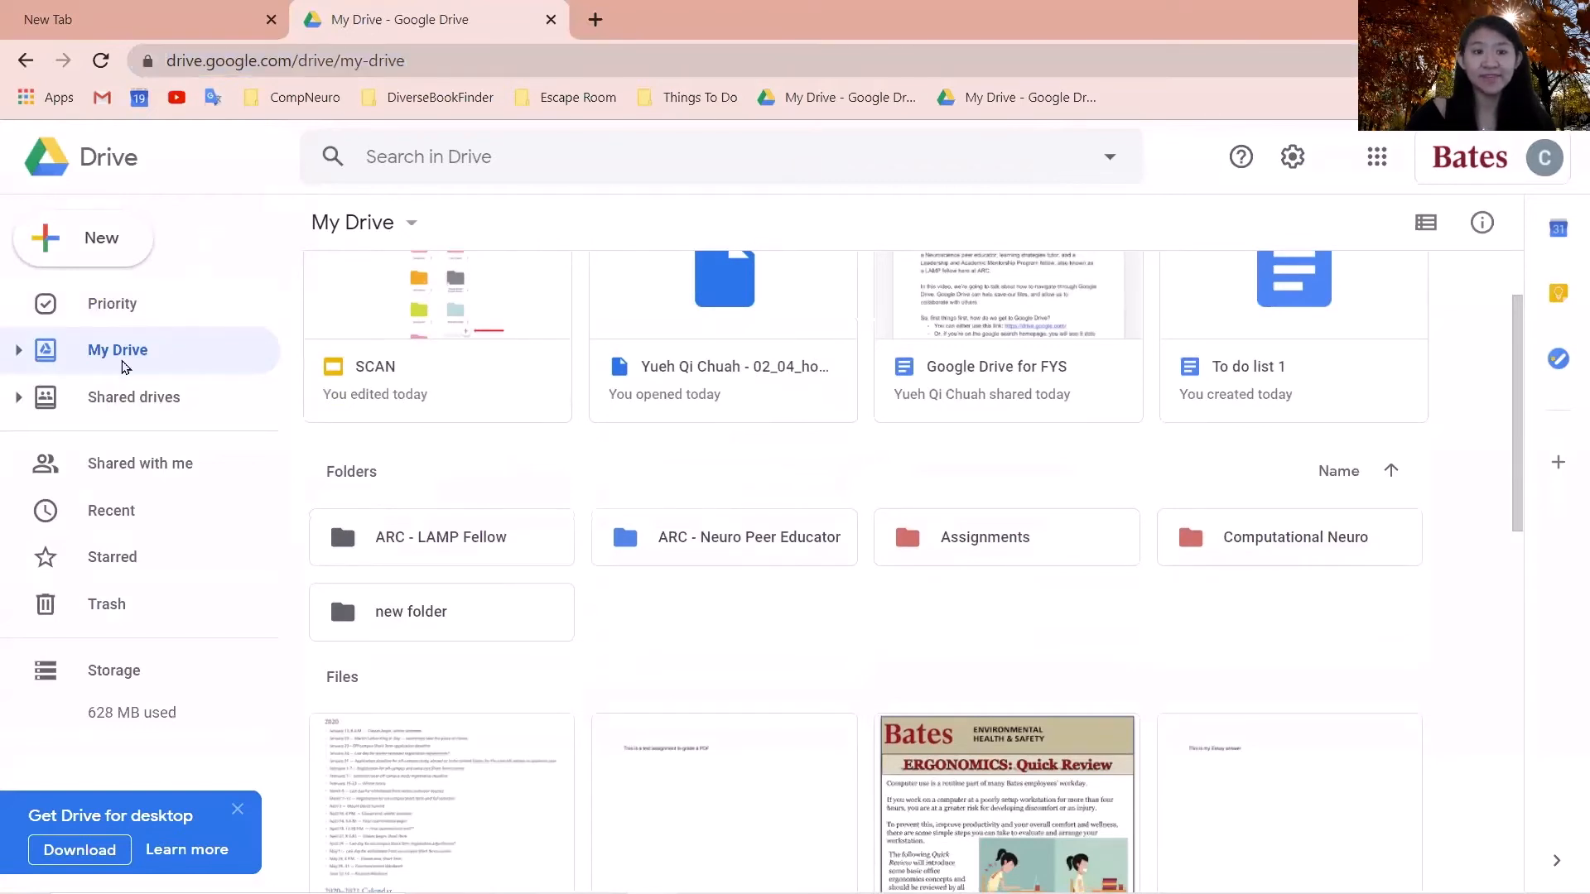
scroll(733, 340, up, 1)
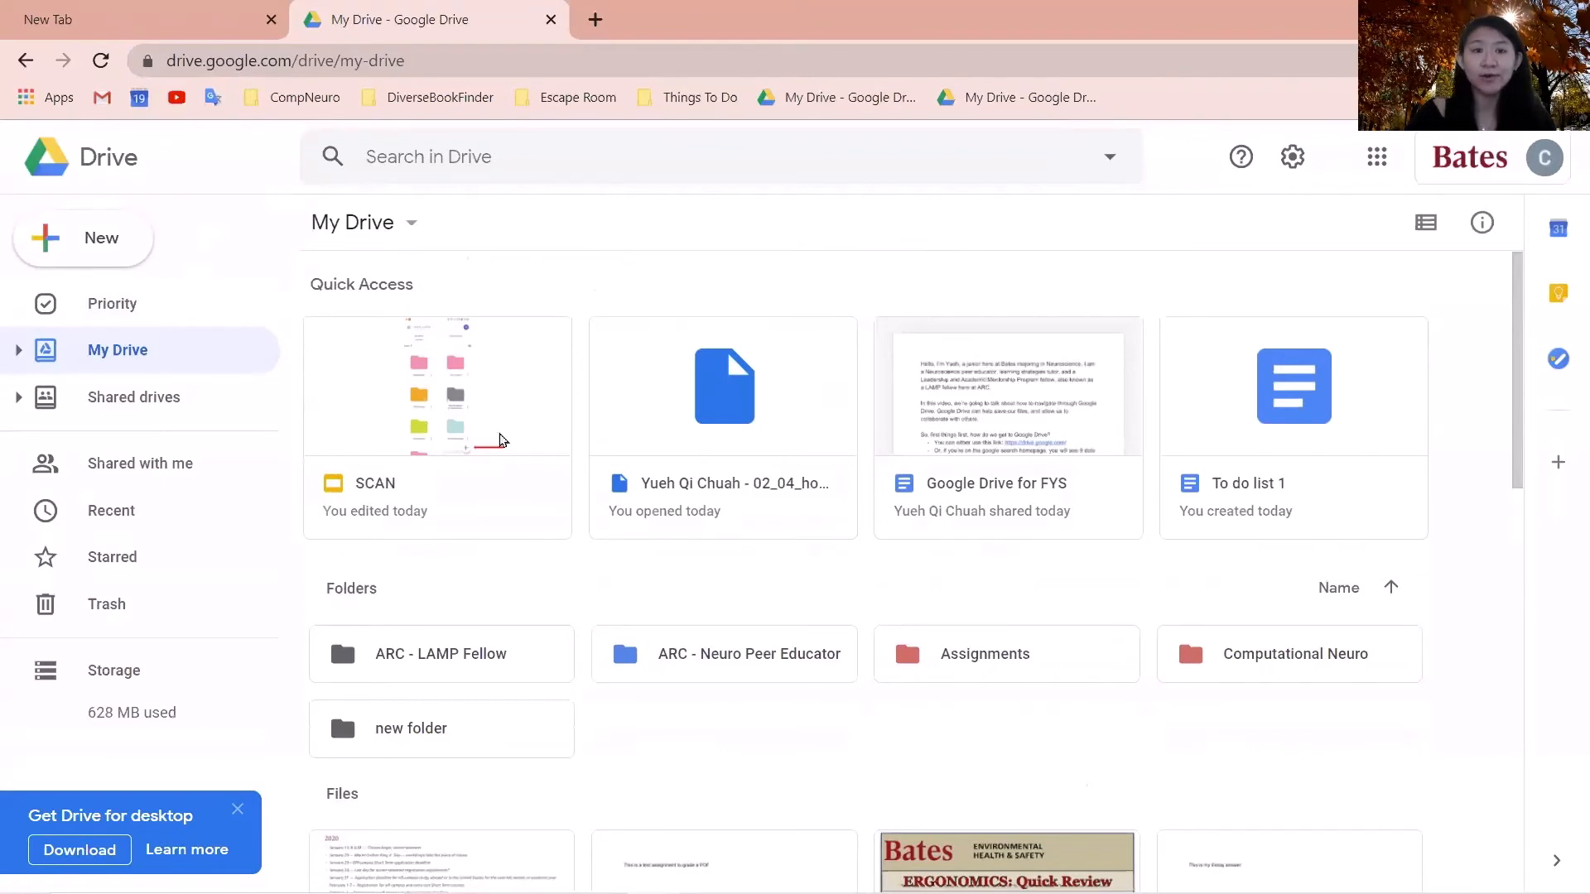
scroll(501, 533, down, 3)
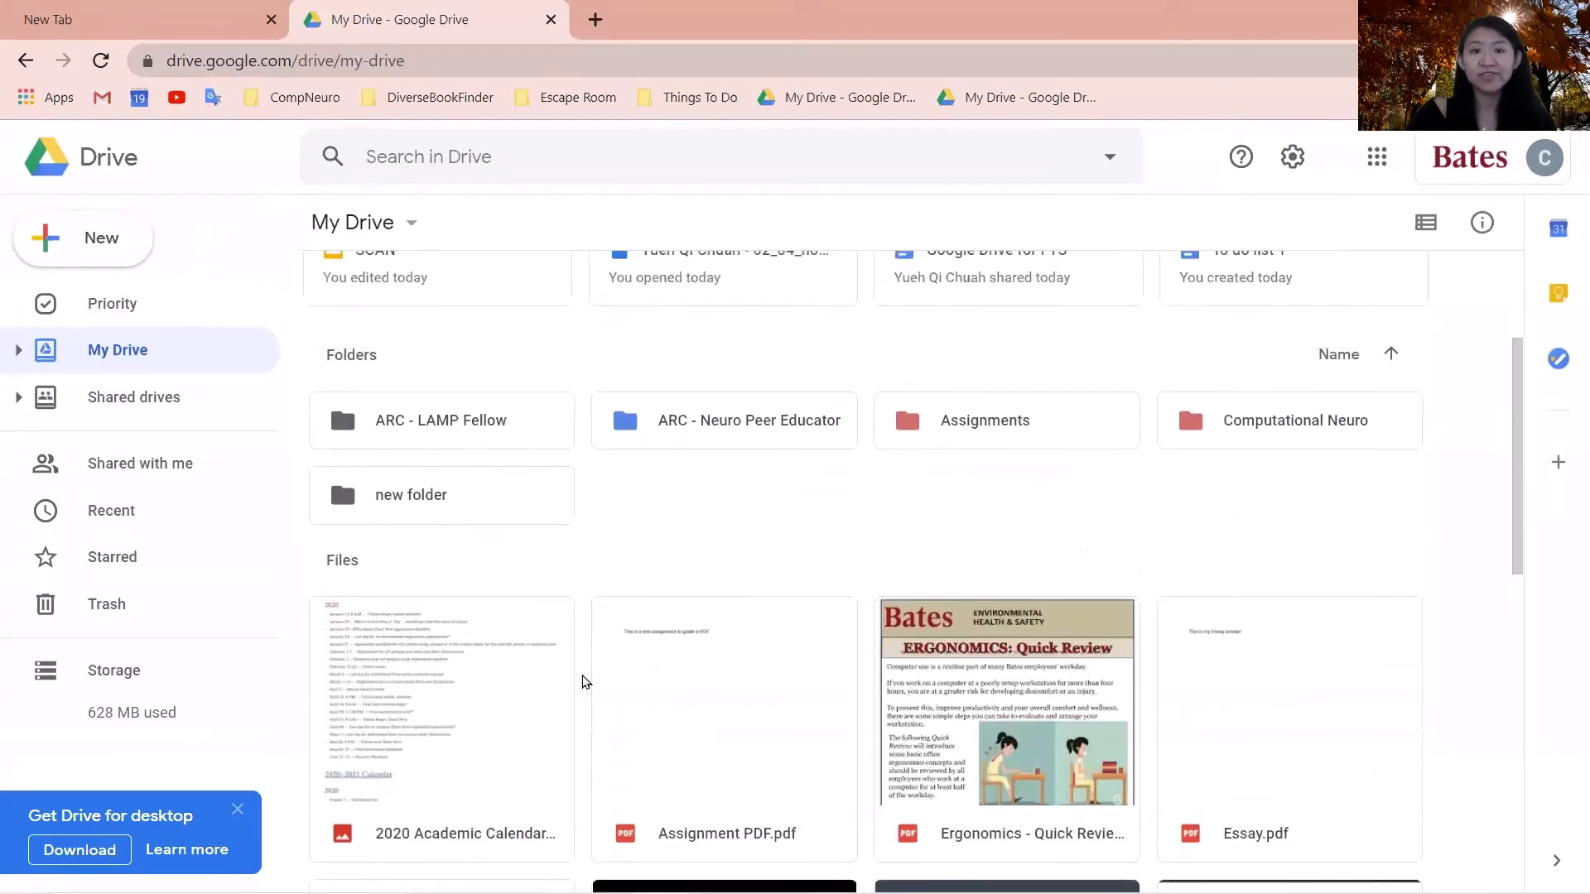
right_click(876, 524)
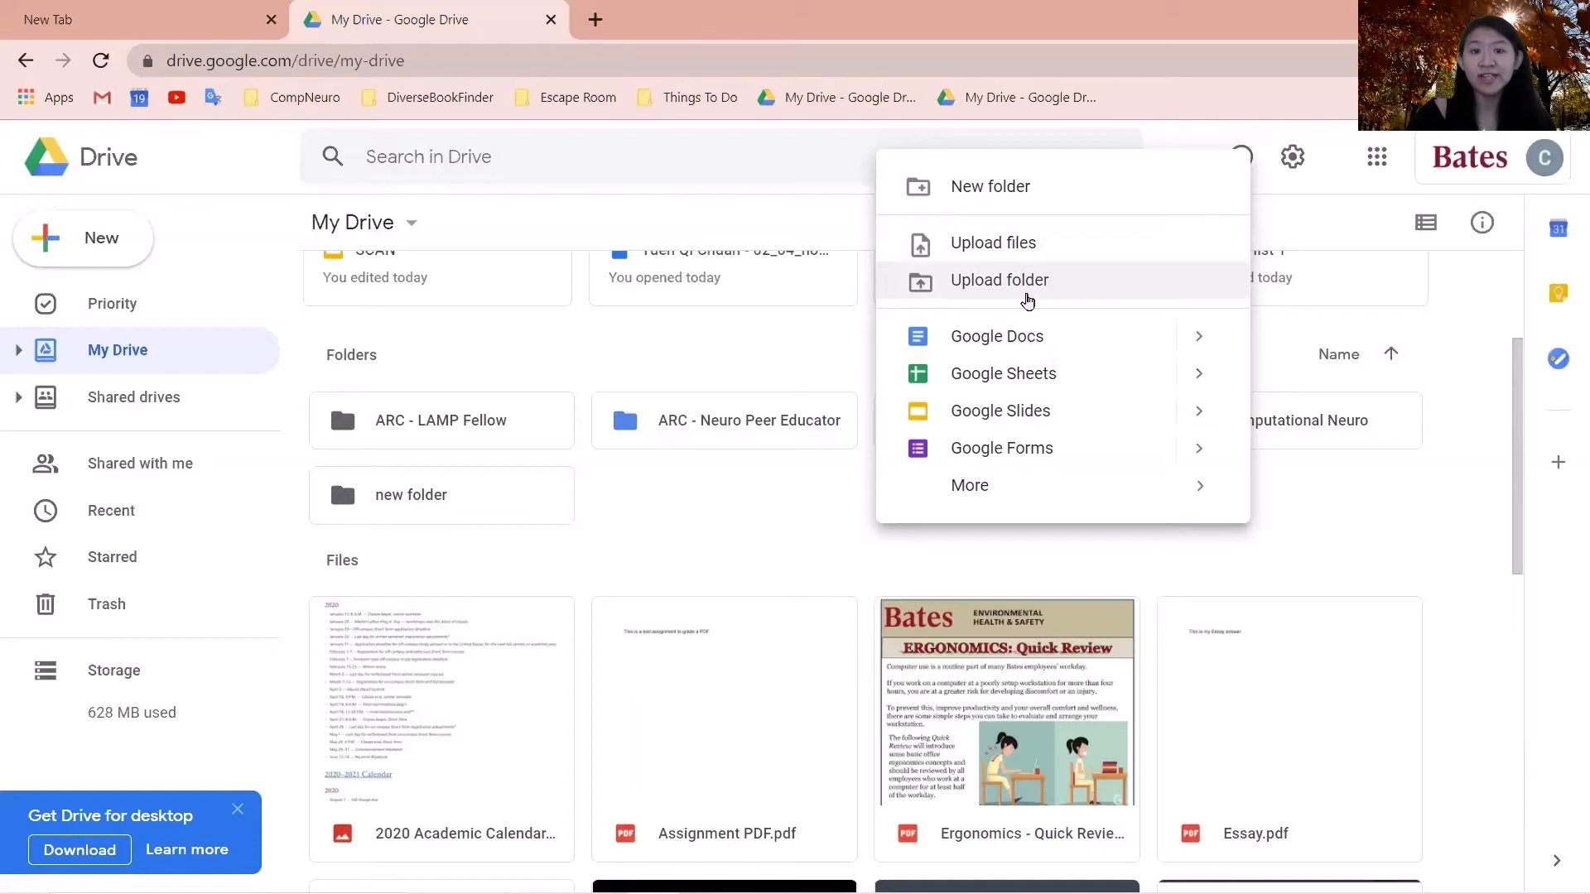
click(801, 498)
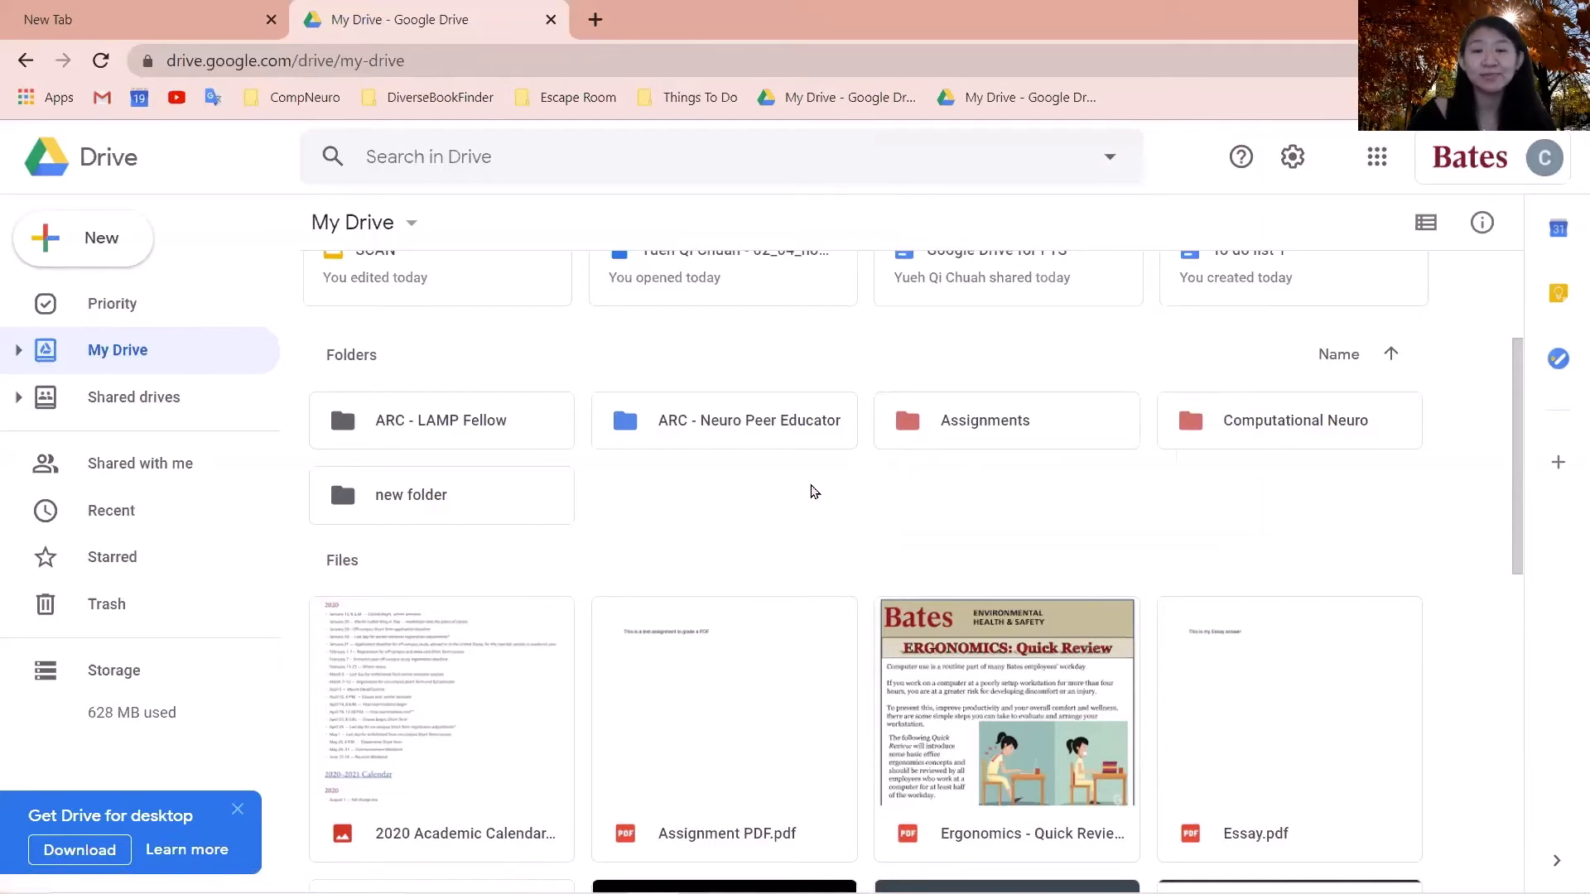
scroll(704, 595, up, 2)
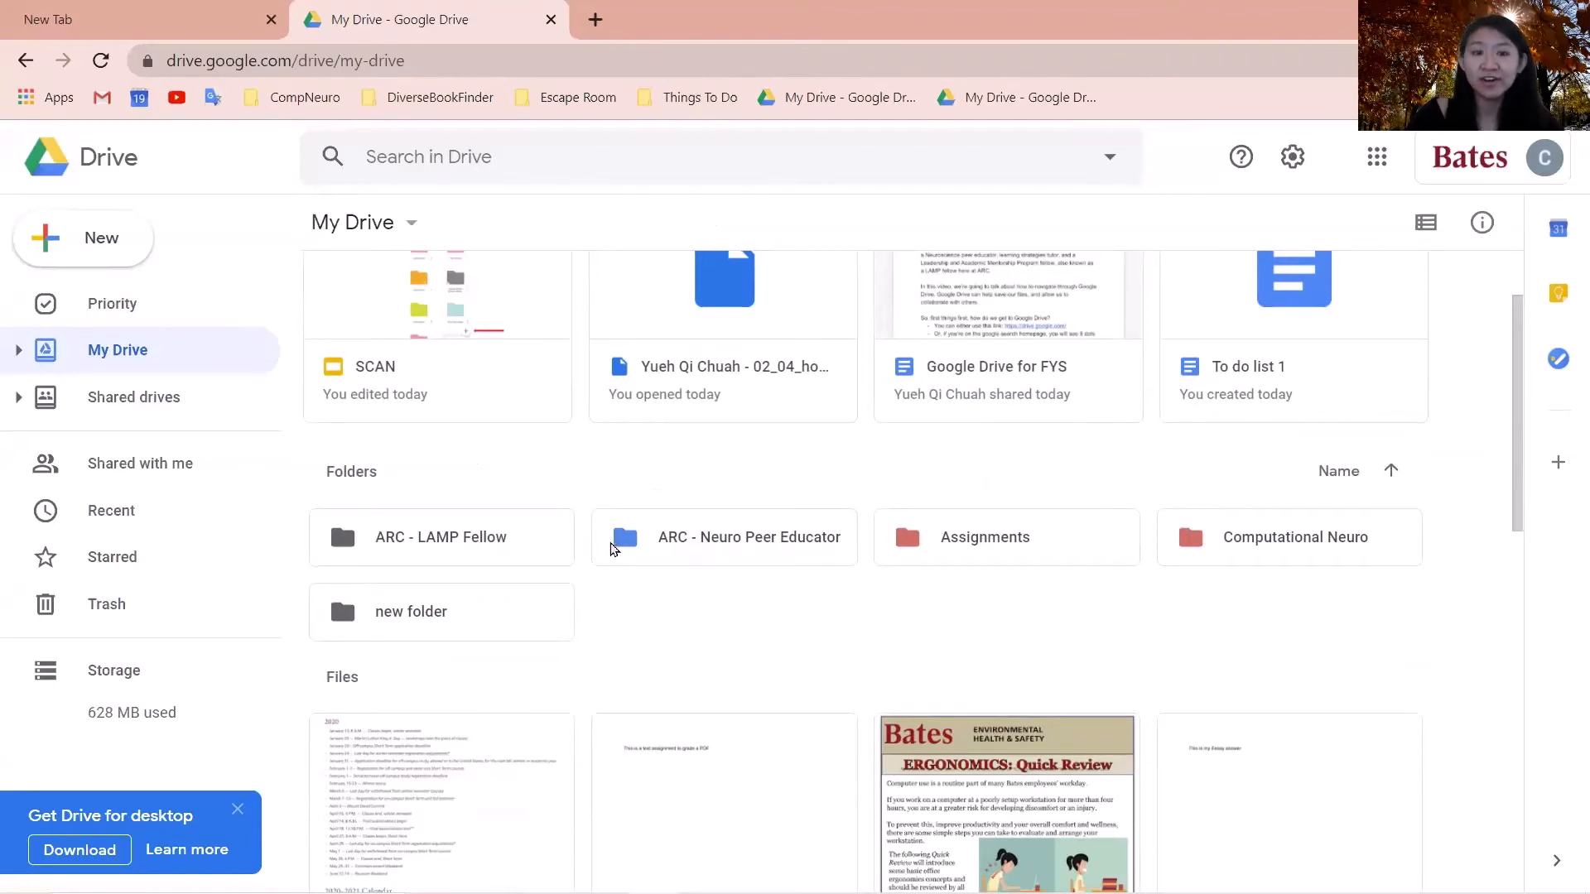
- Open the ARC - Neuro Peer Educator folder and start sharing To do list 1
double_click(622, 539)
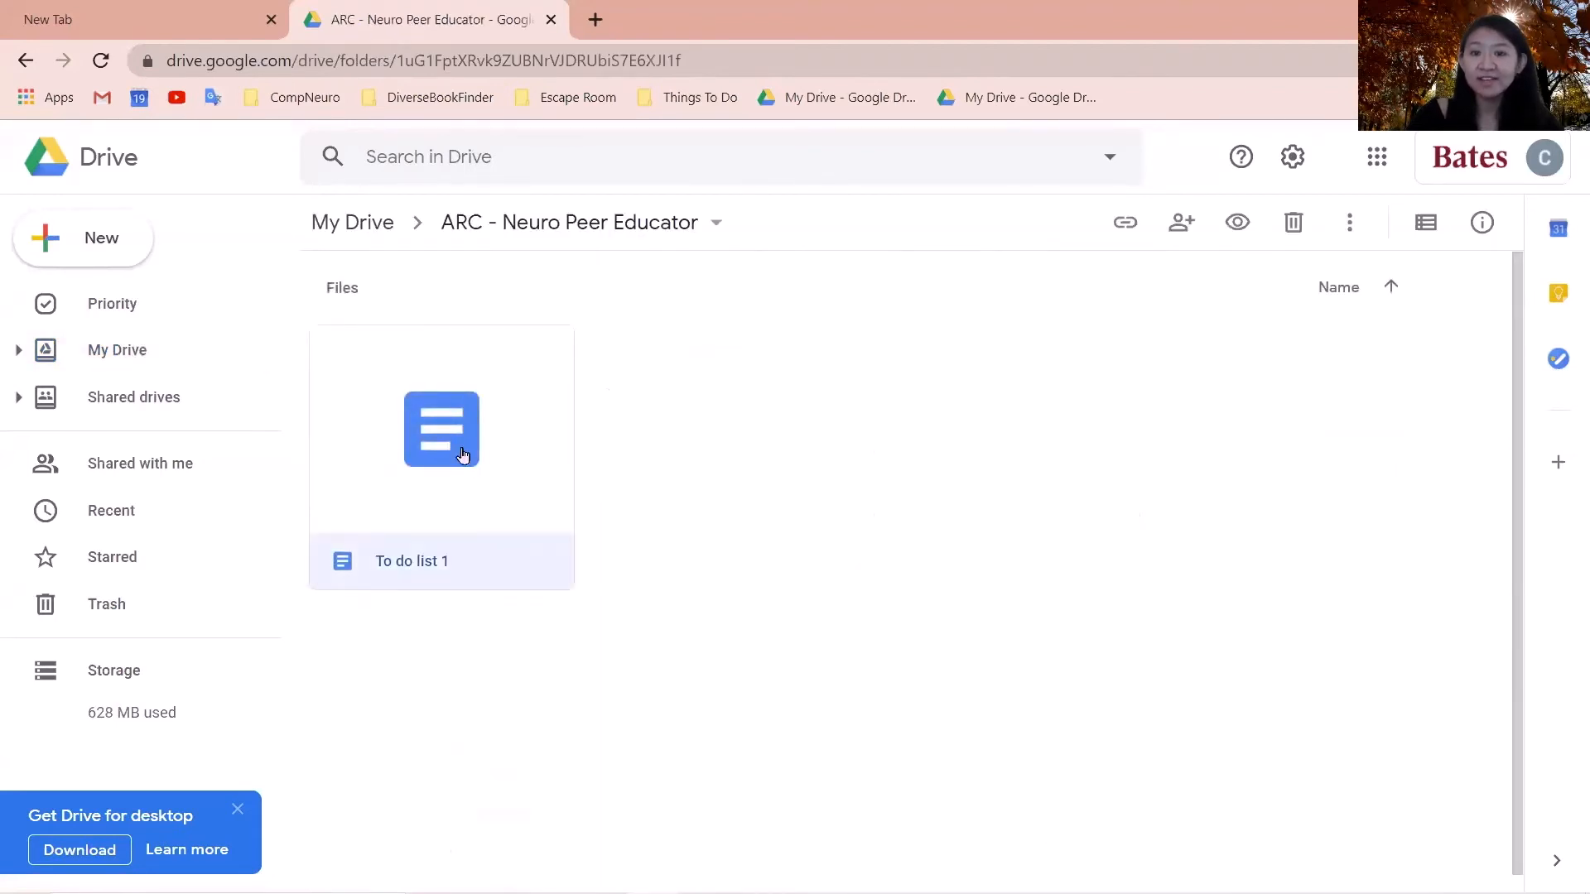
right_click(462, 455)
click(551, 406)
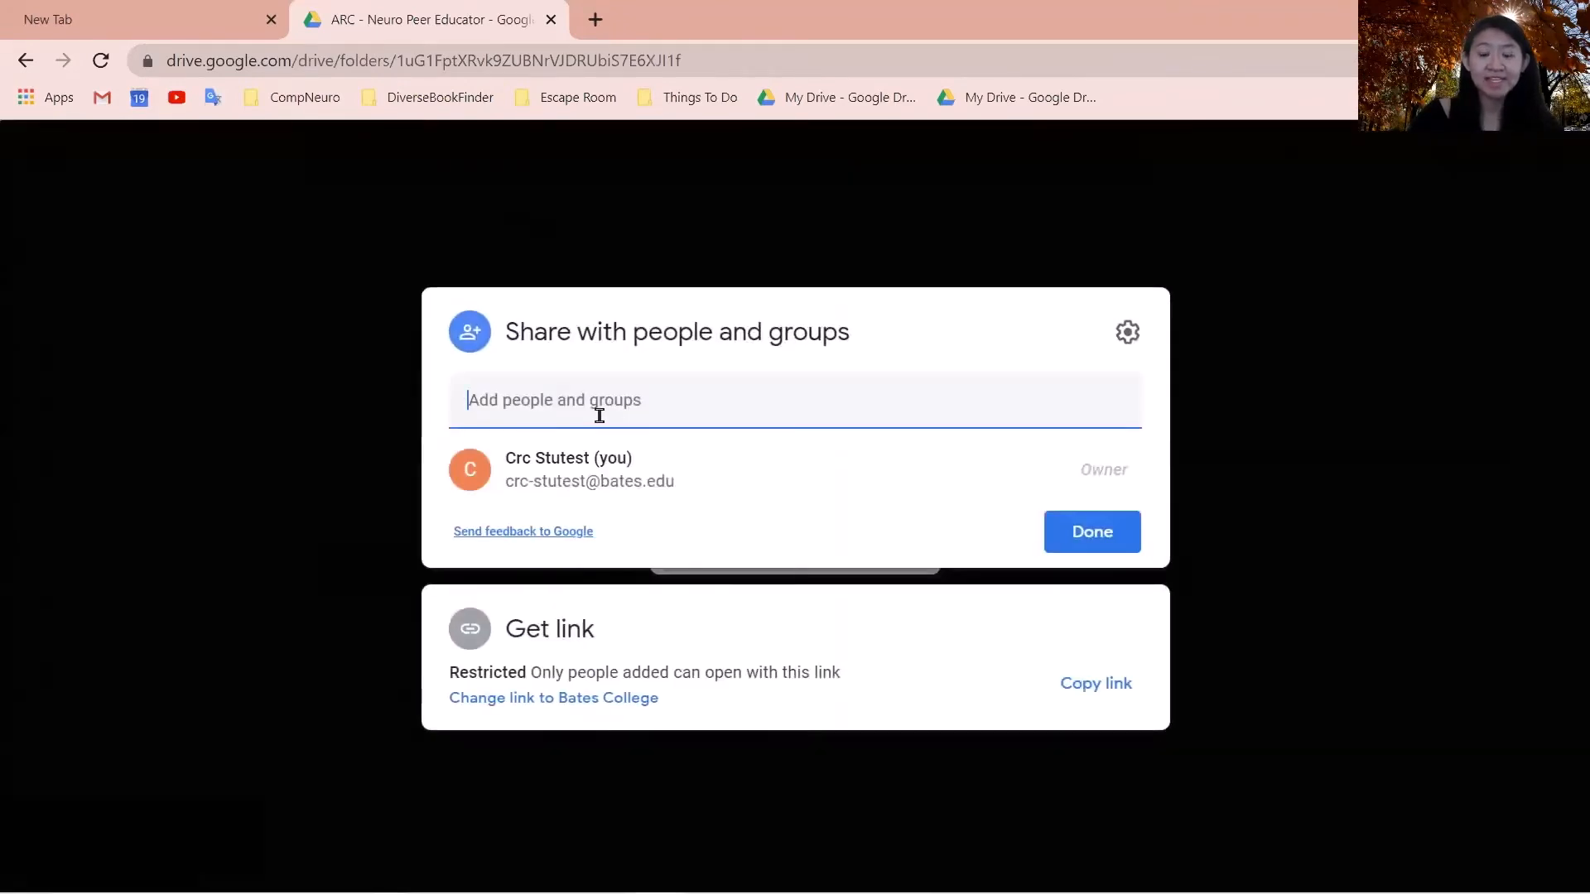
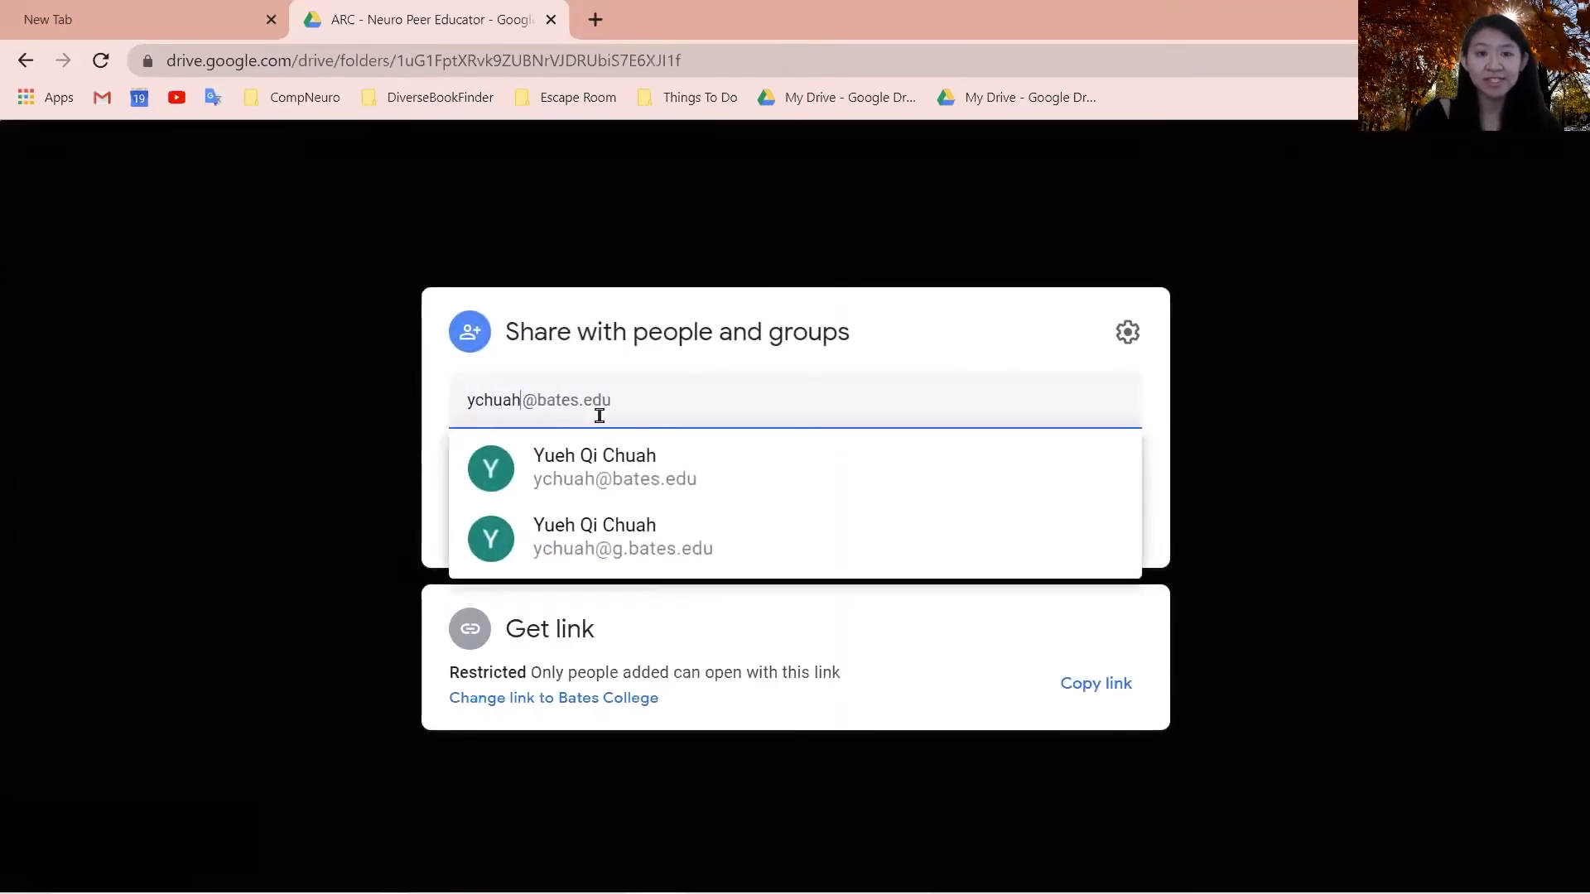
- Select the collaborator's school address and check access levels, then back out and copy the link
click(639, 458)
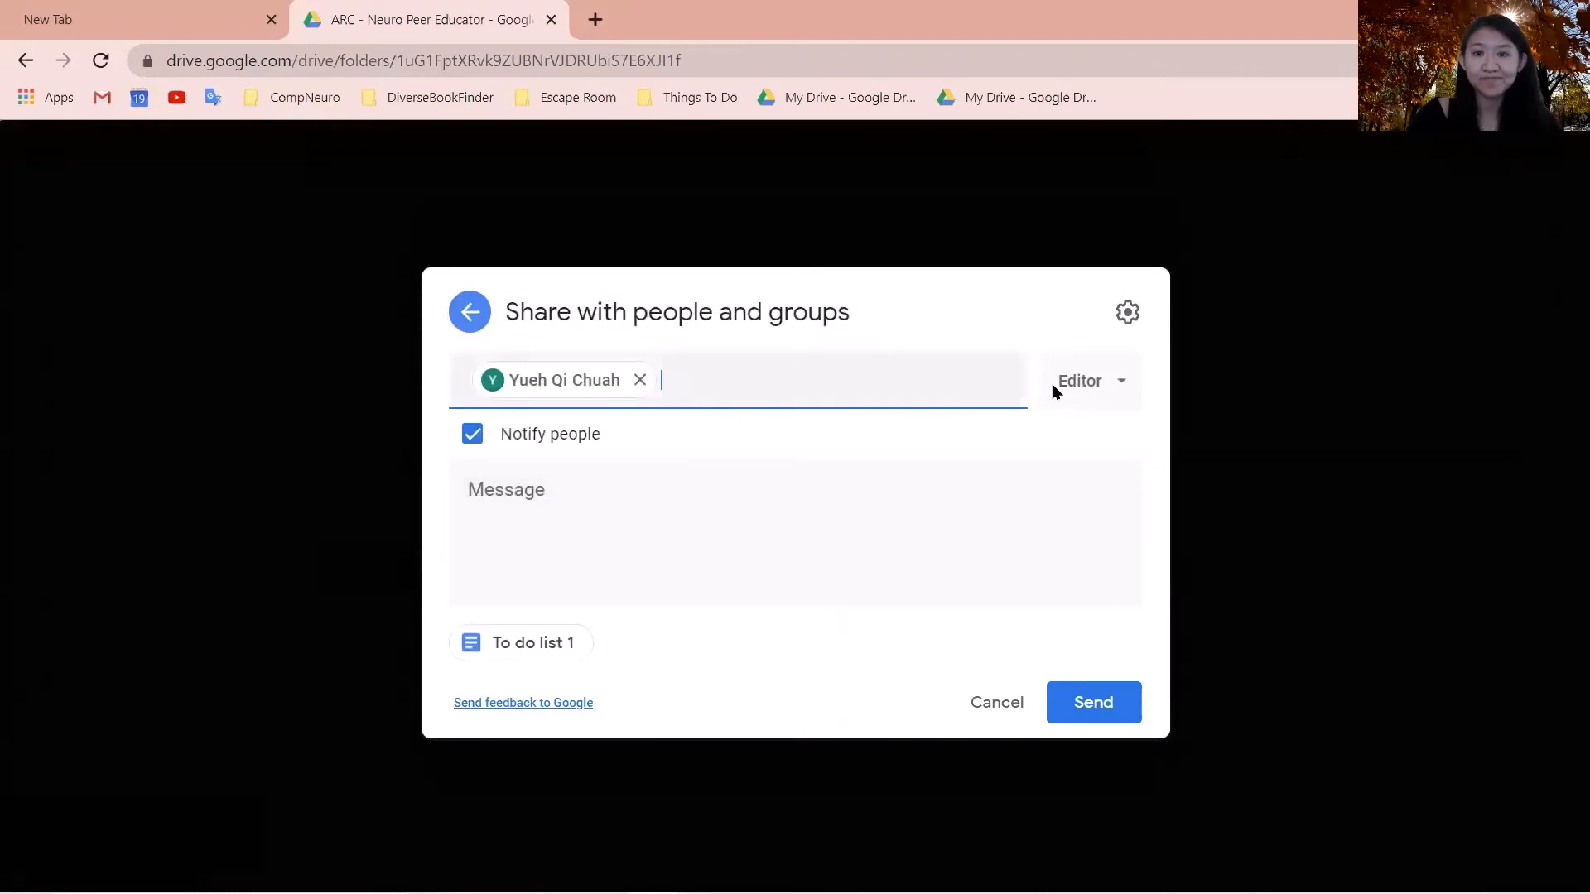
click(1100, 382)
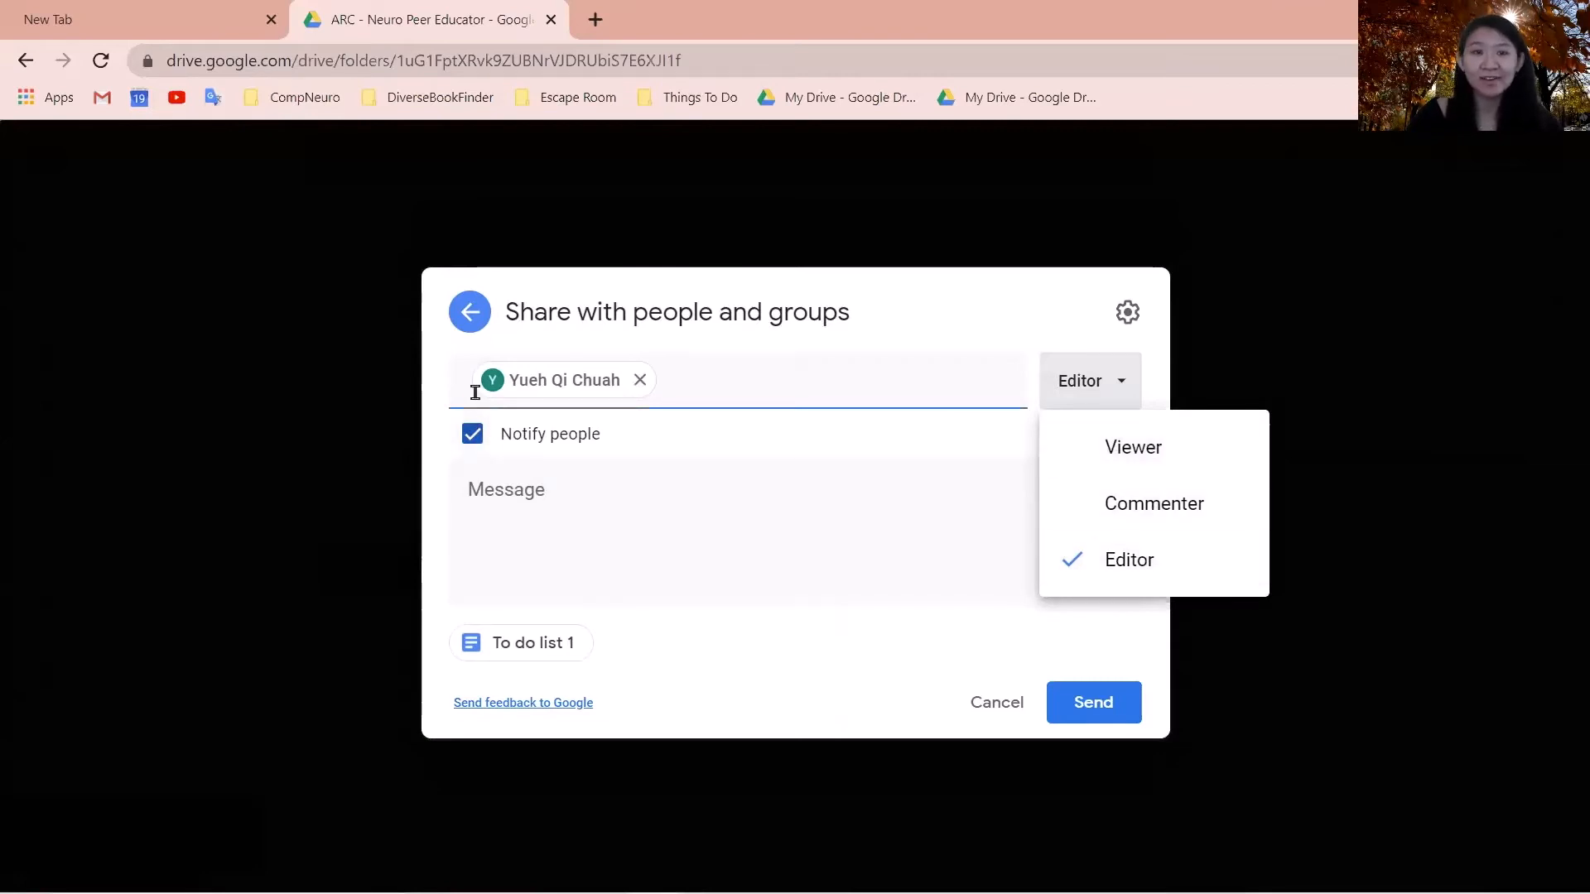
click(471, 315)
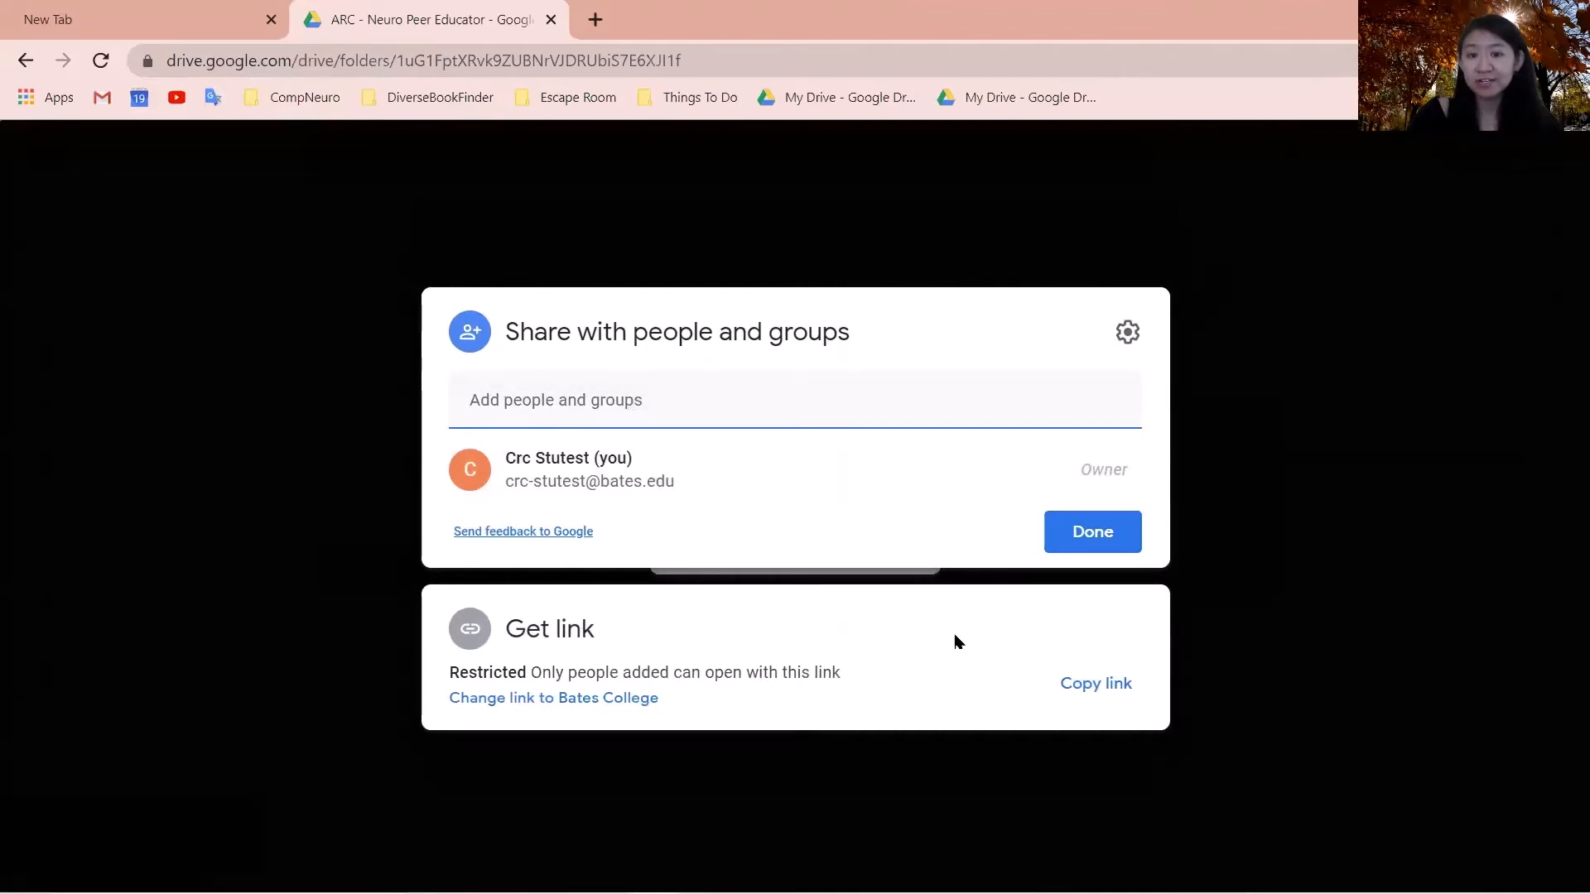
click(1110, 692)
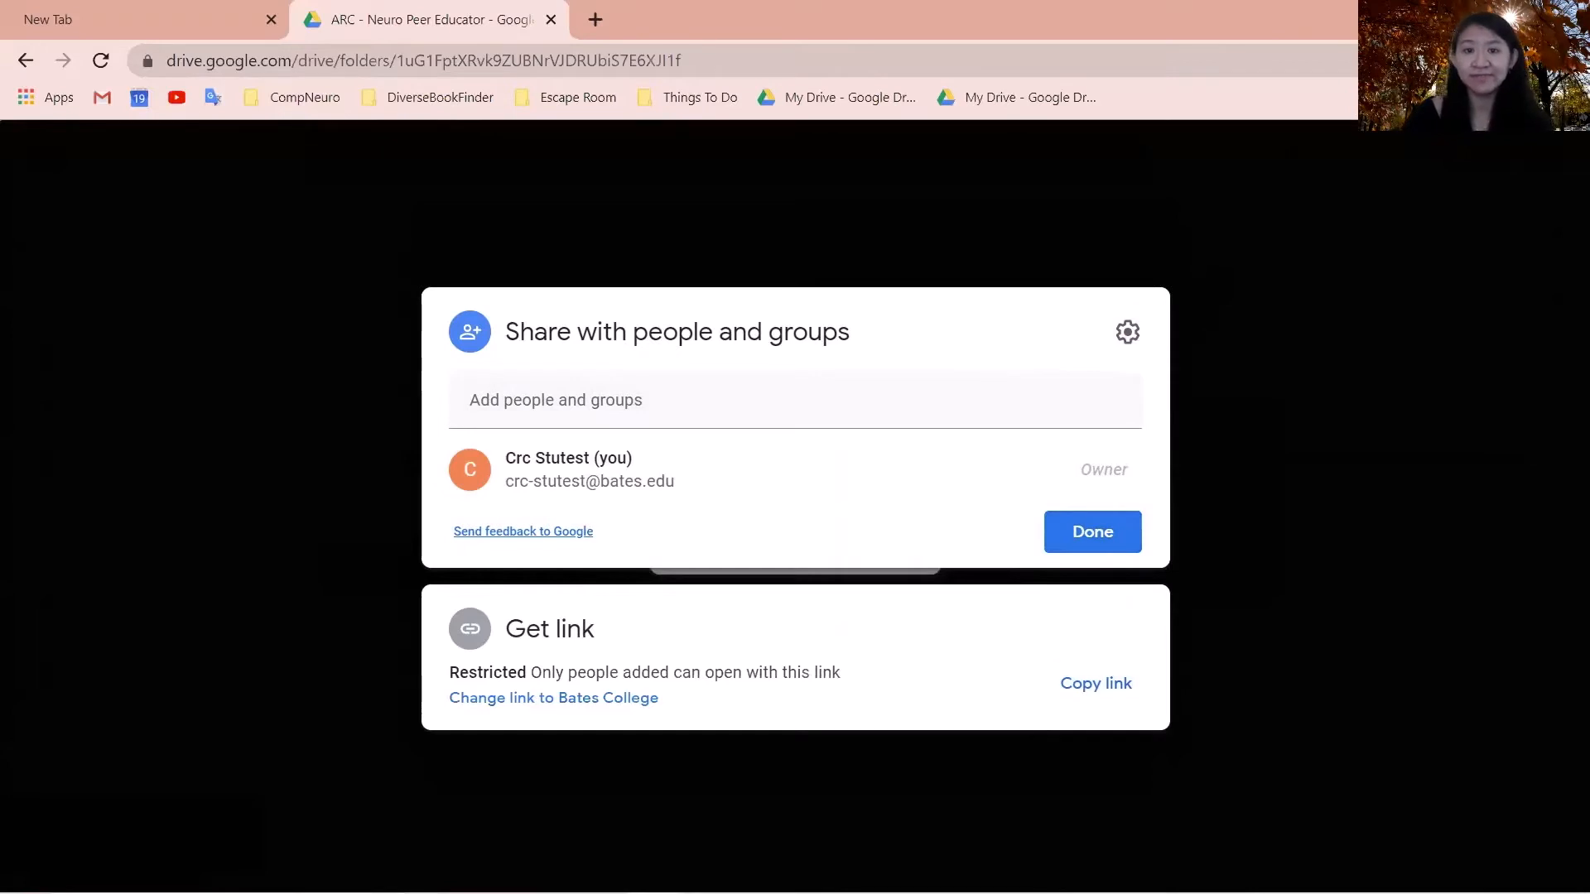
key(Escape)
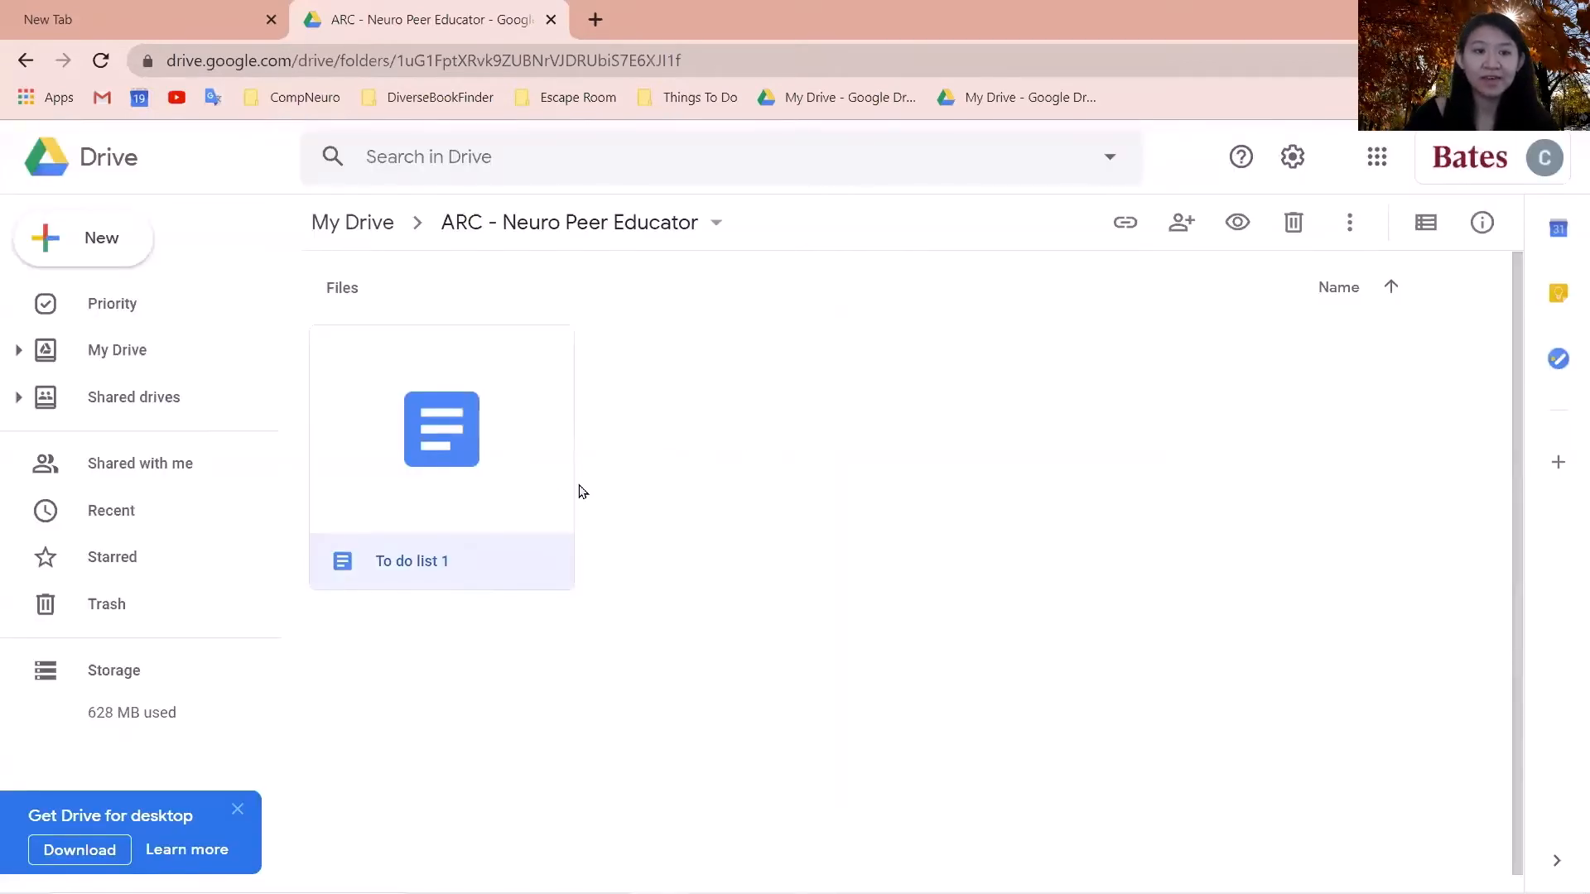
- Clear the file selection, look at Shared with me, then go back to My Drive
click(714, 468)
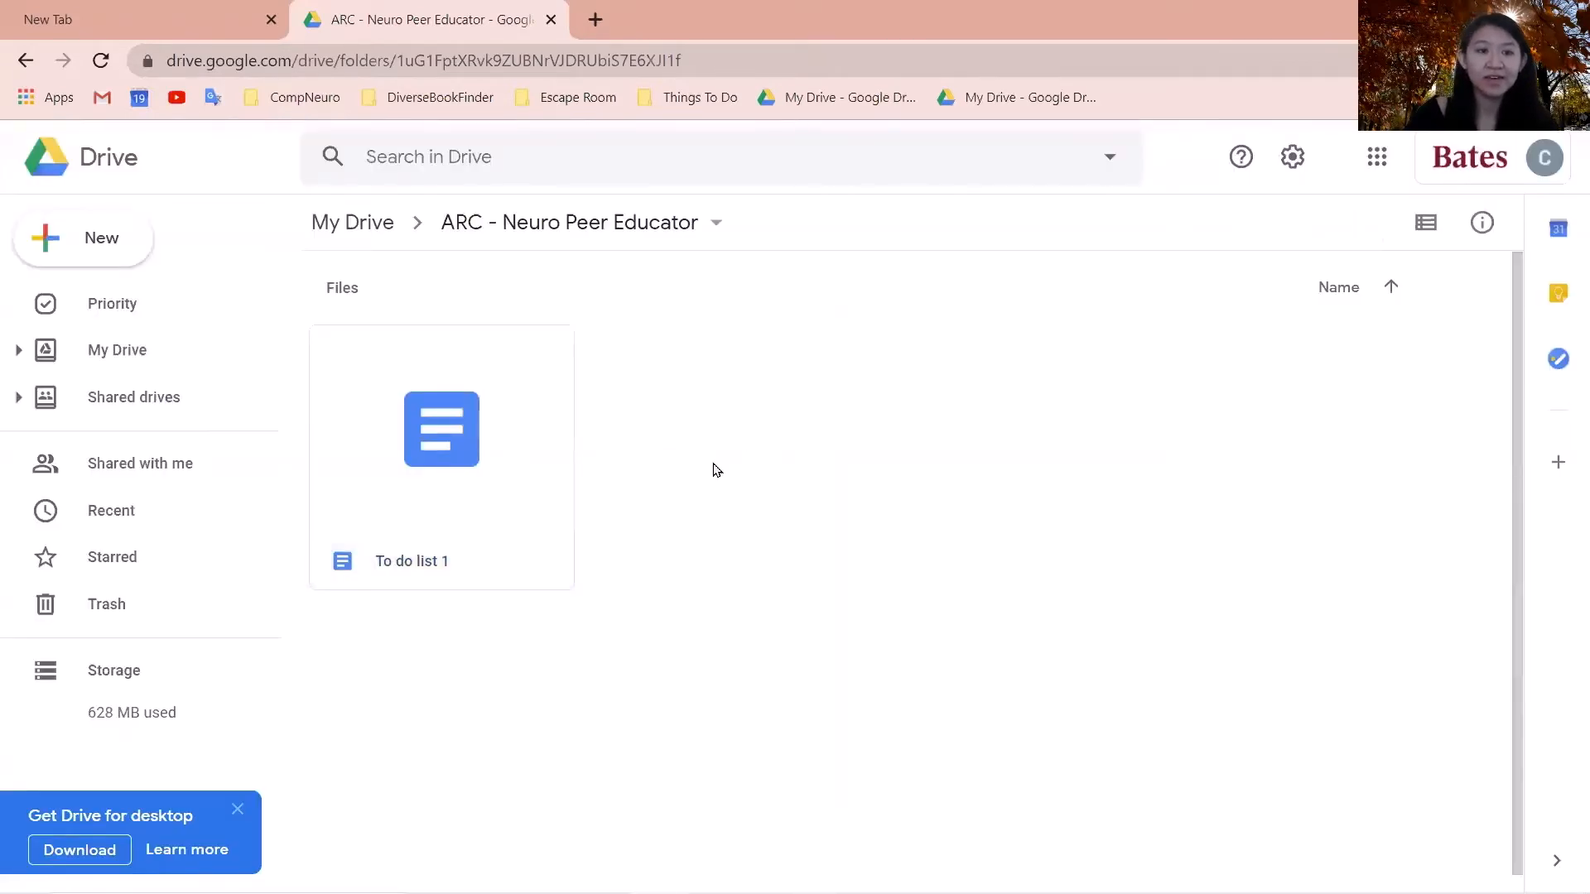
click(115, 460)
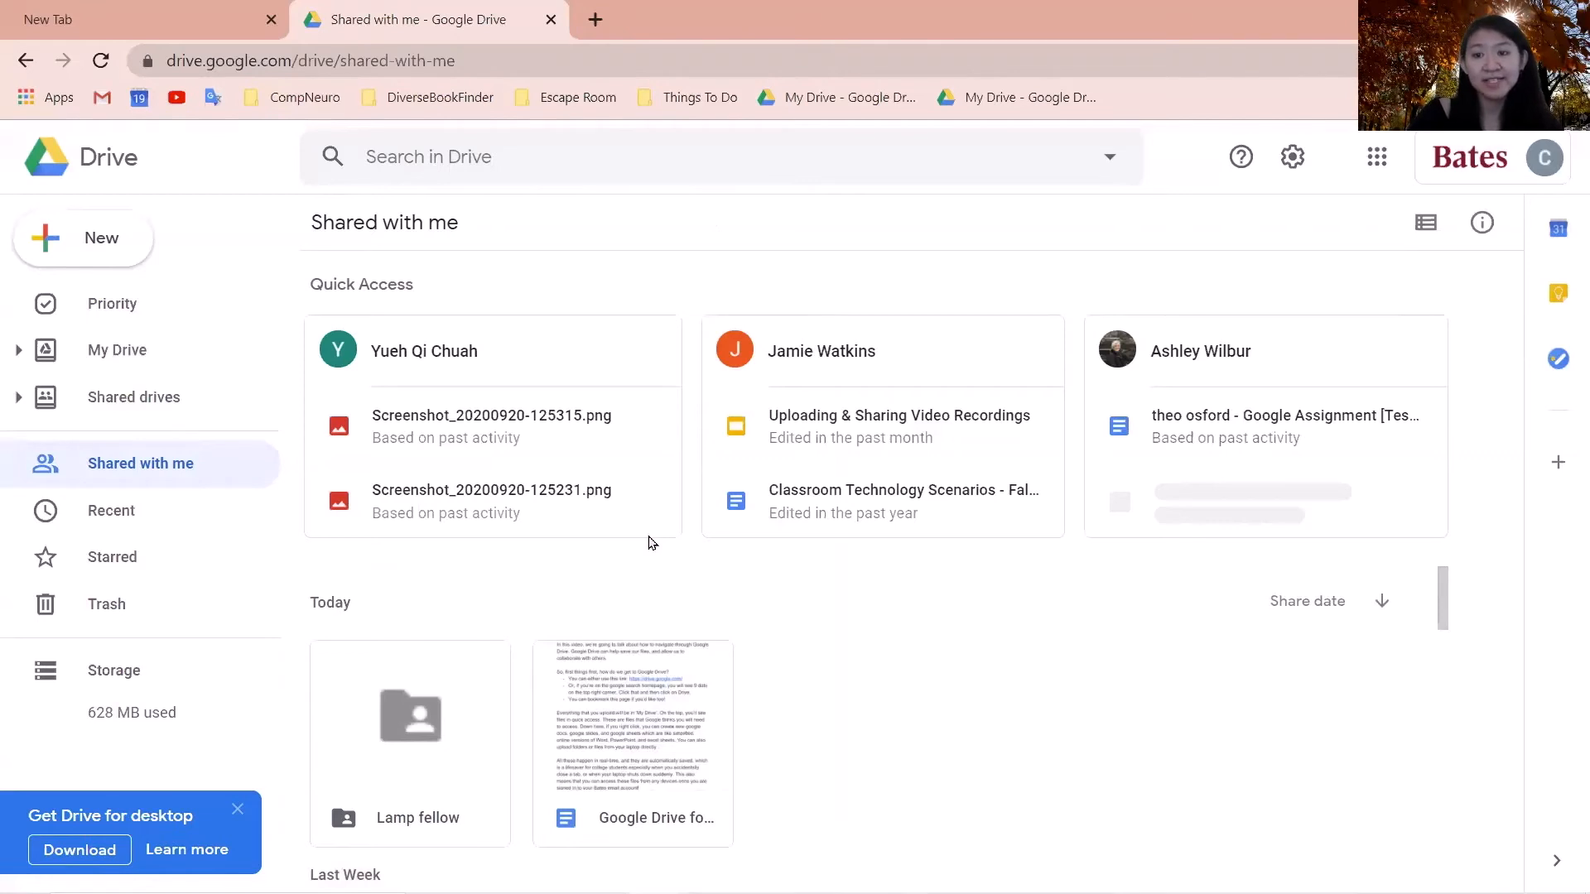
click(142, 364)
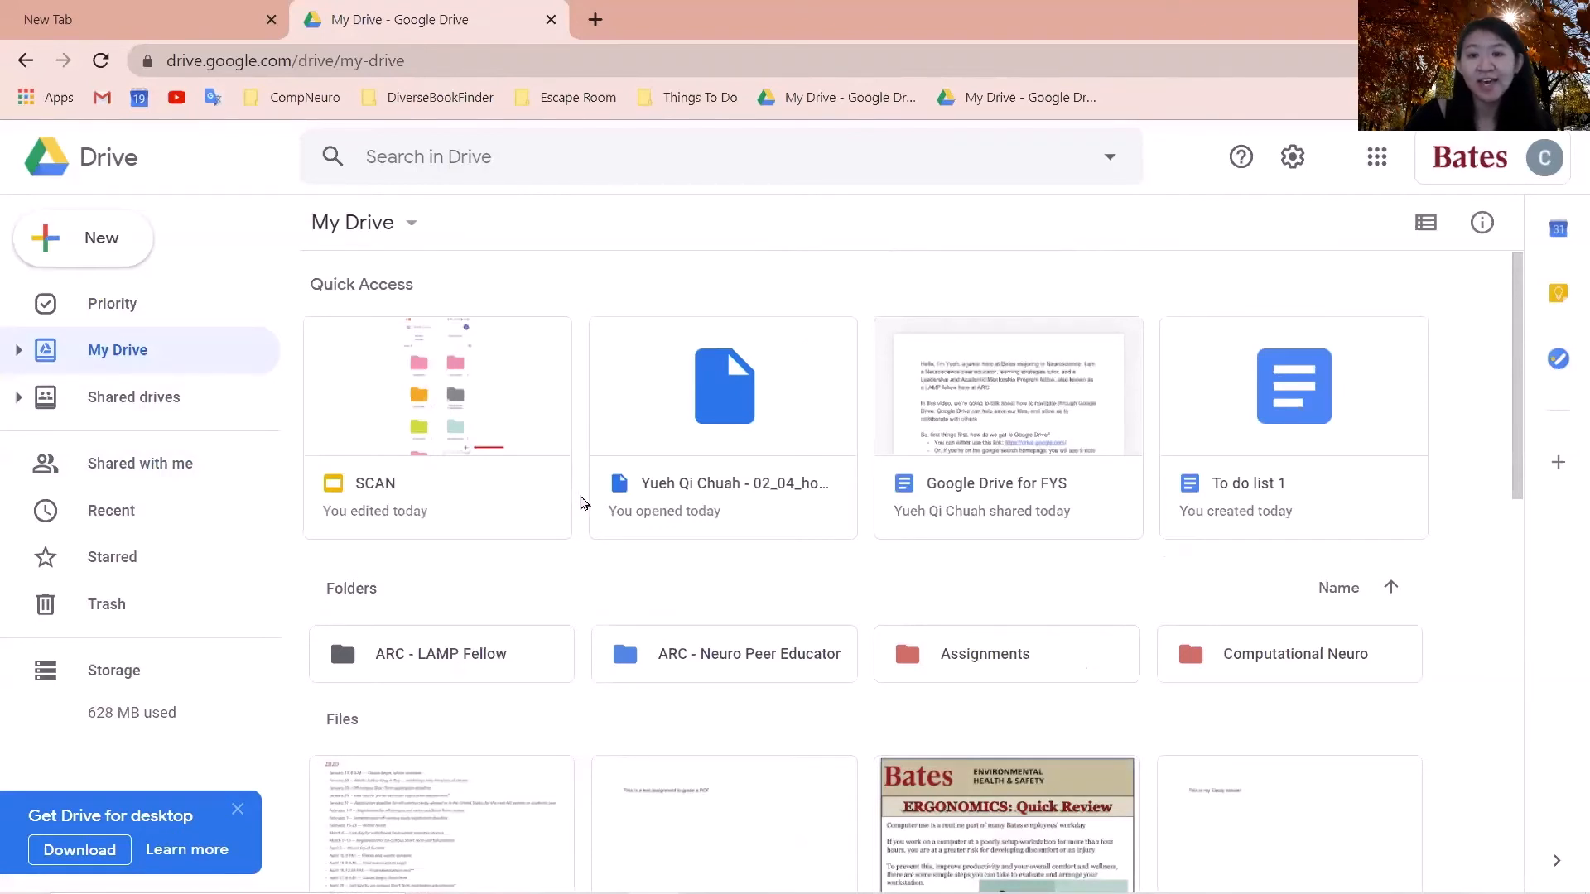
scroll(579, 500, down, 1)
- Create a folder named 'new folder' and add Assignment PDF.pdf into it
right_click(568, 611)
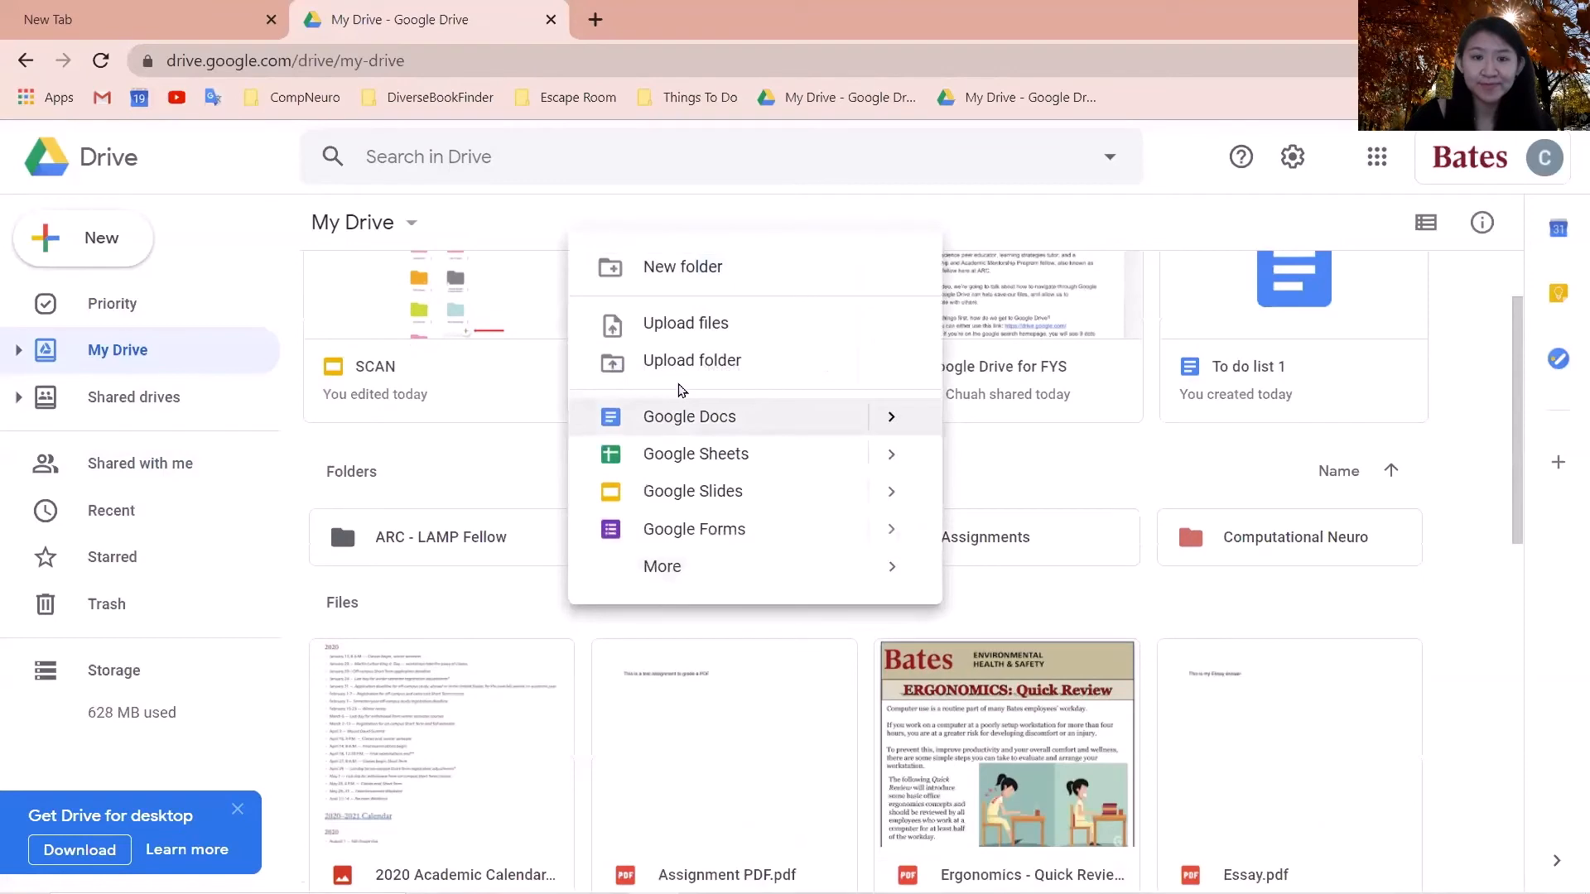
click(688, 276)
text(new folder)
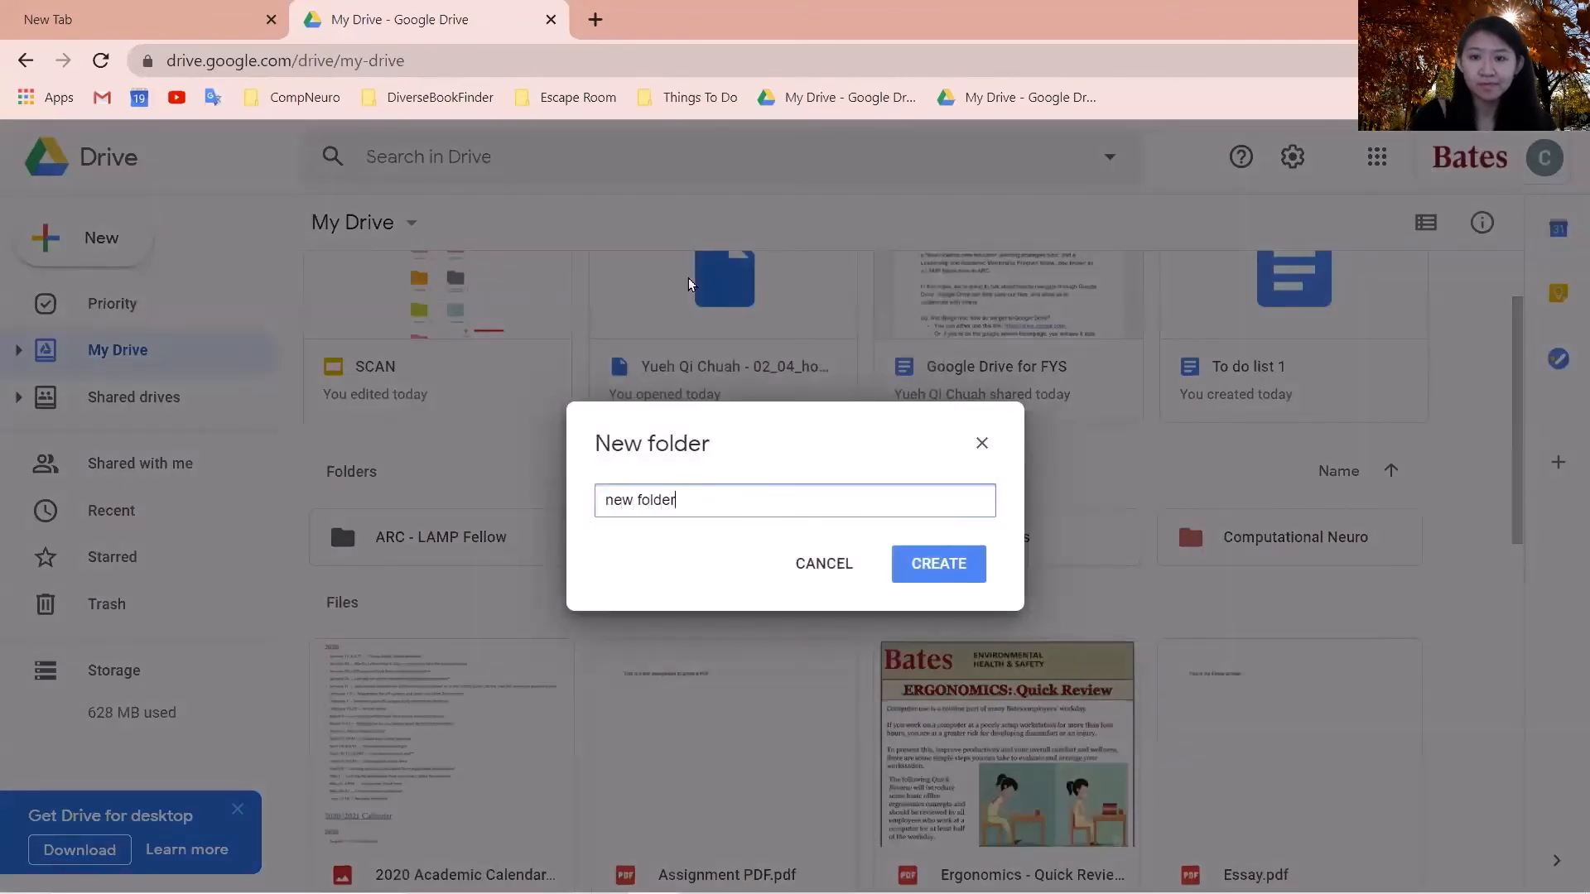
key(Return)
scroll(682, 667, down, 1)
drag(682, 667, 465, 507)
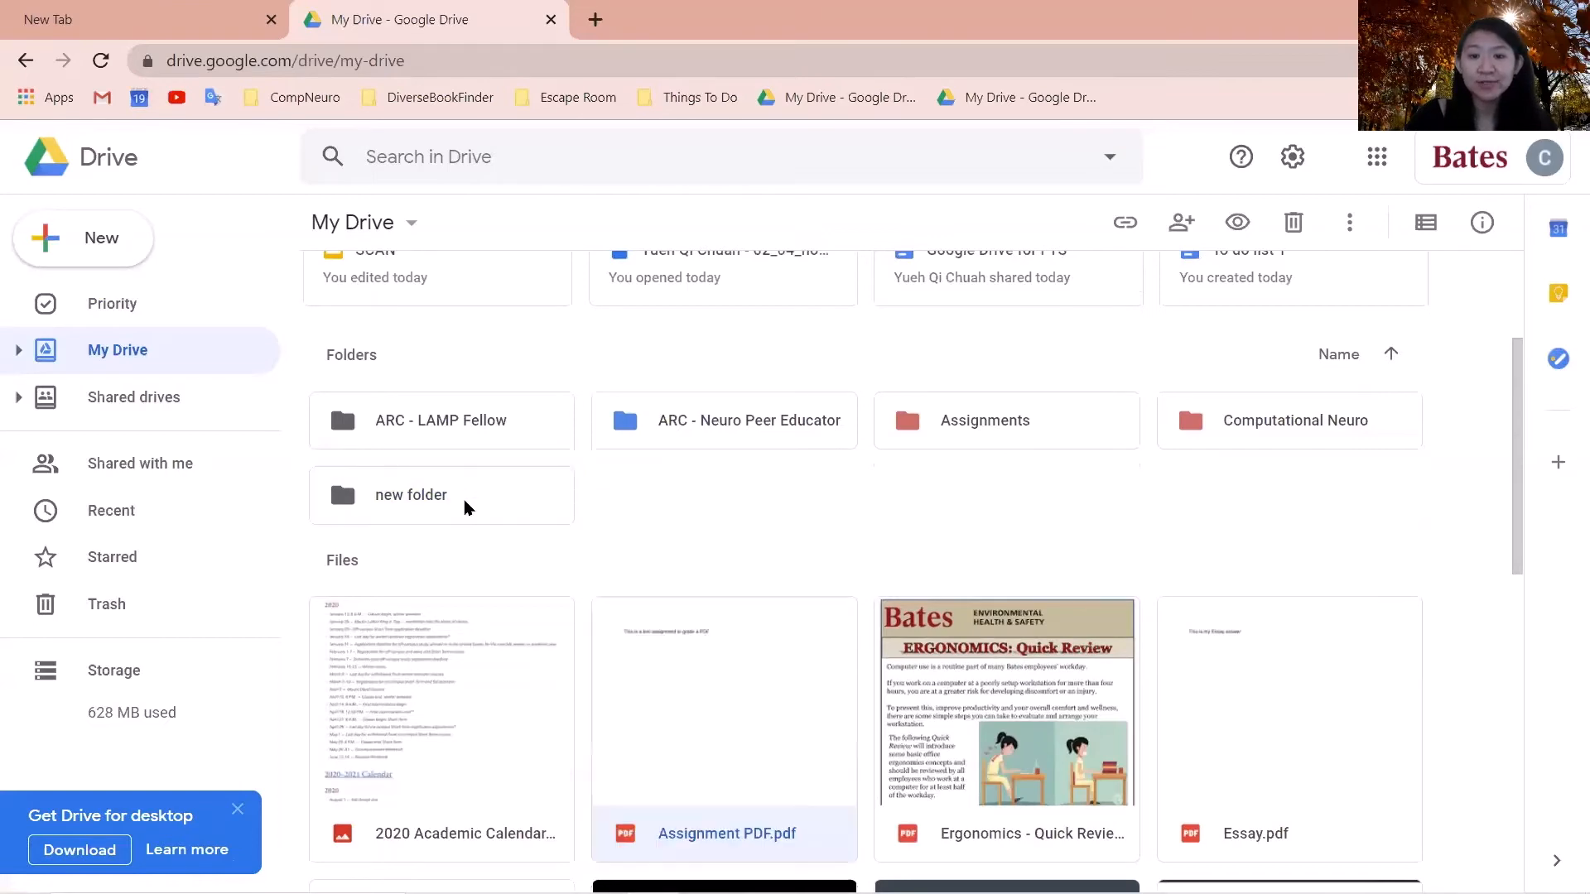
- Change the ARC - LAMP Fellow folder's colour to Rainy sky
scroll(617, 546, up, 1)
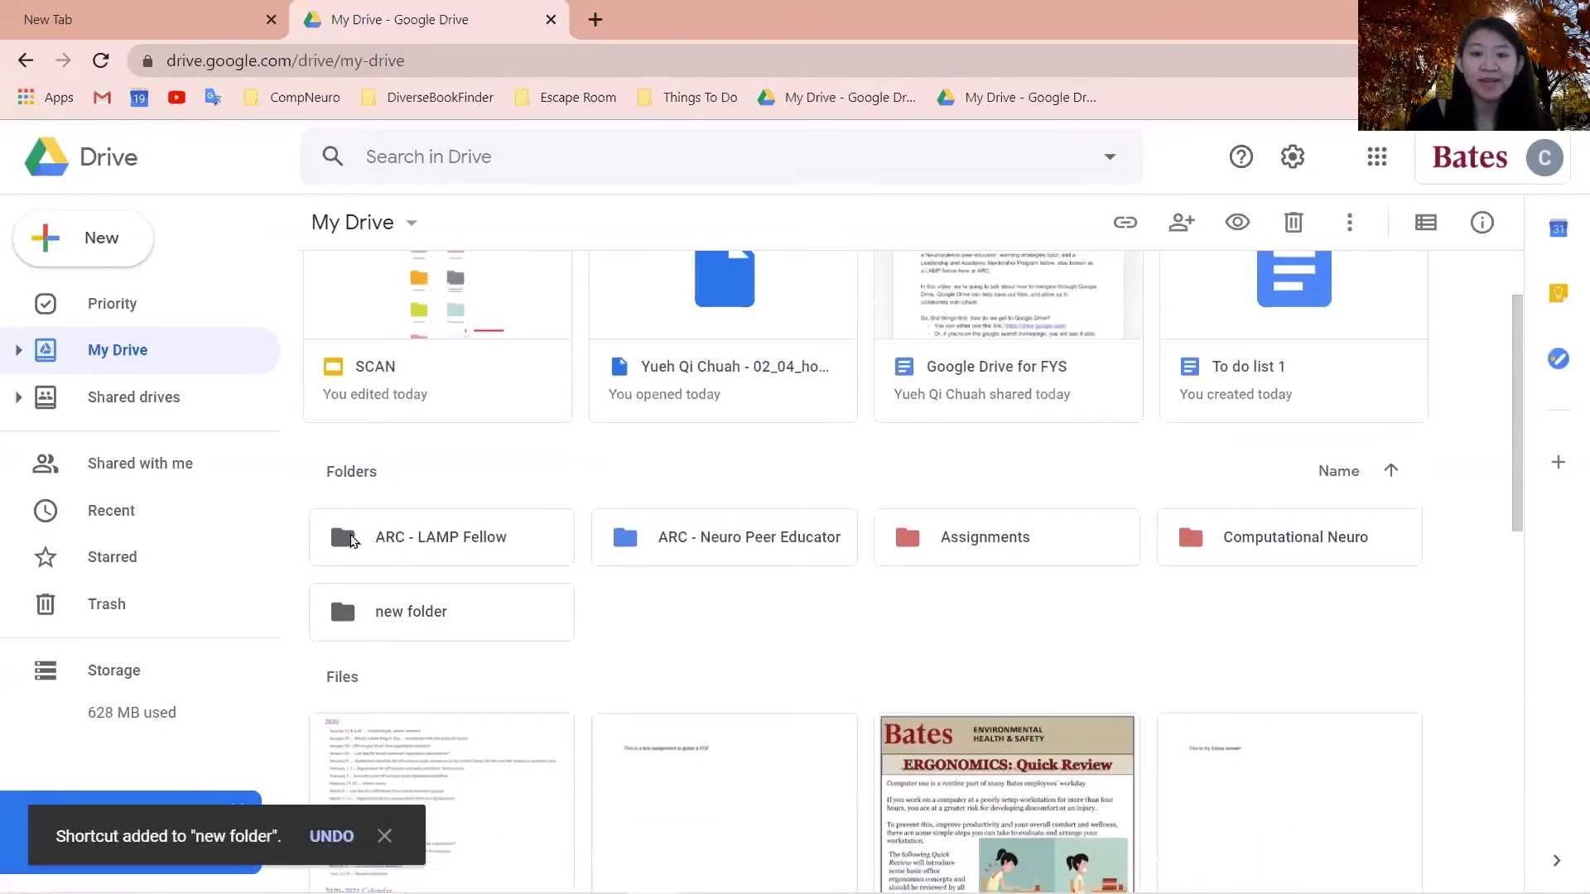
right_click(356, 540)
mouse_move(470, 667)
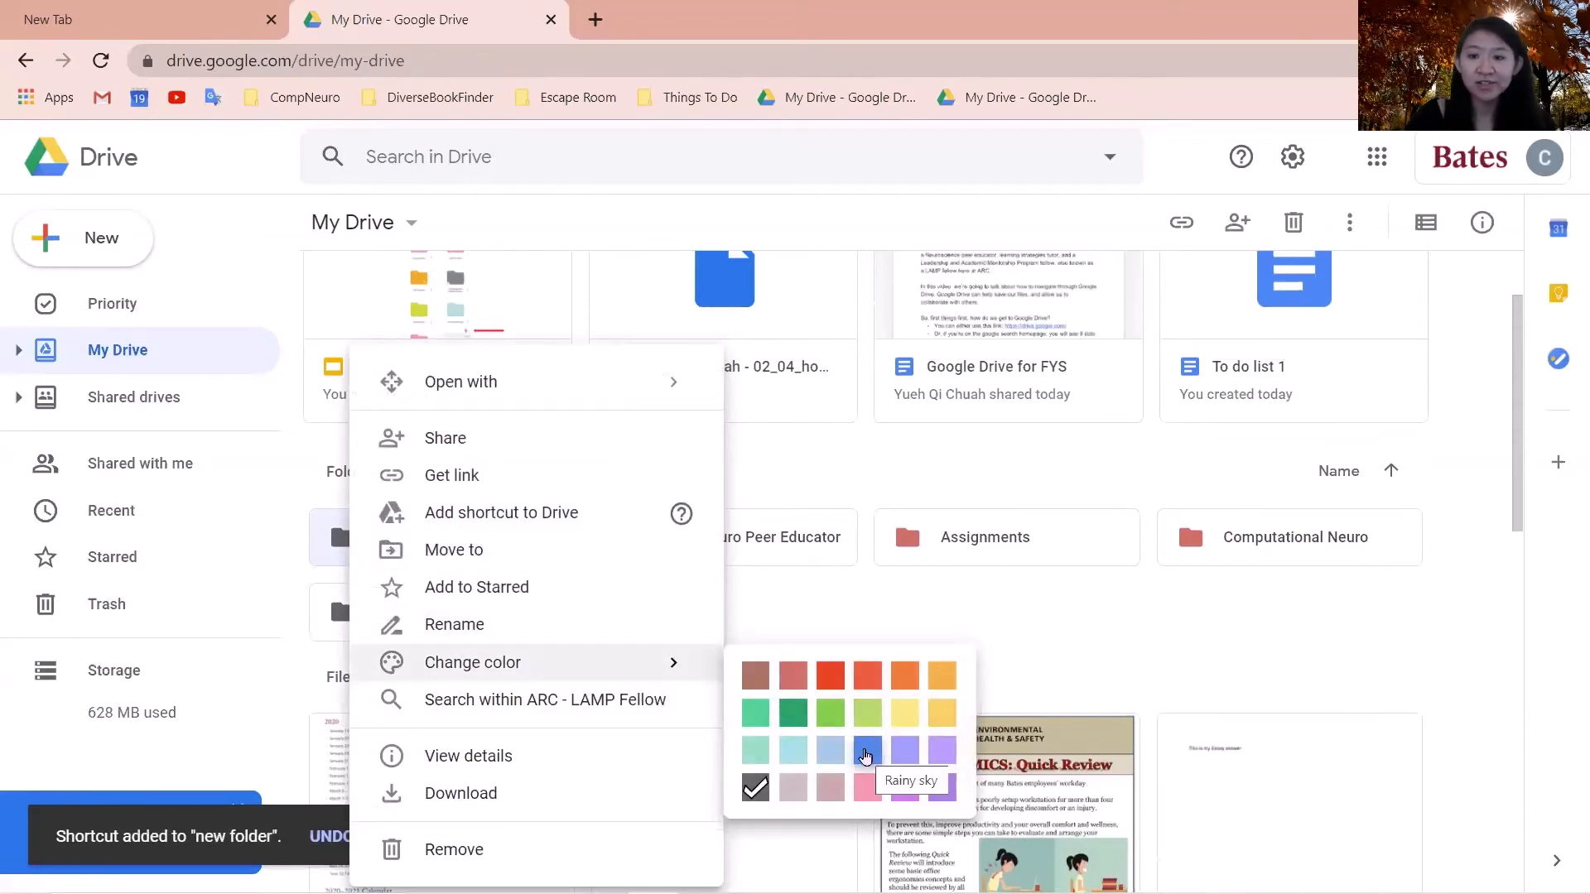
click(865, 757)
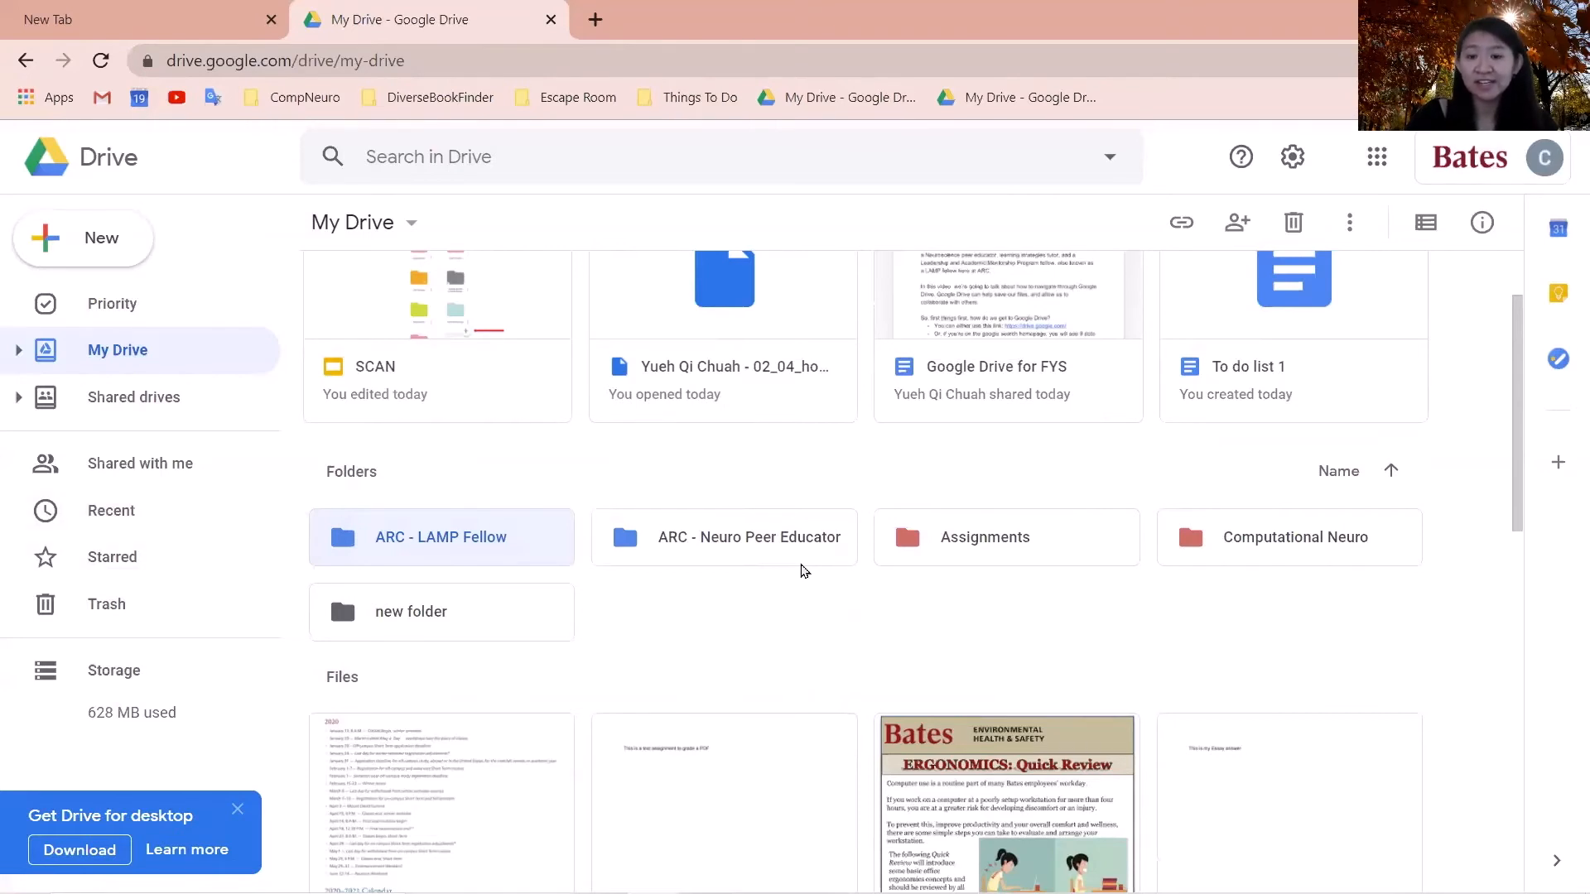
click(802, 570)
scroll(769, 607, up, 2)
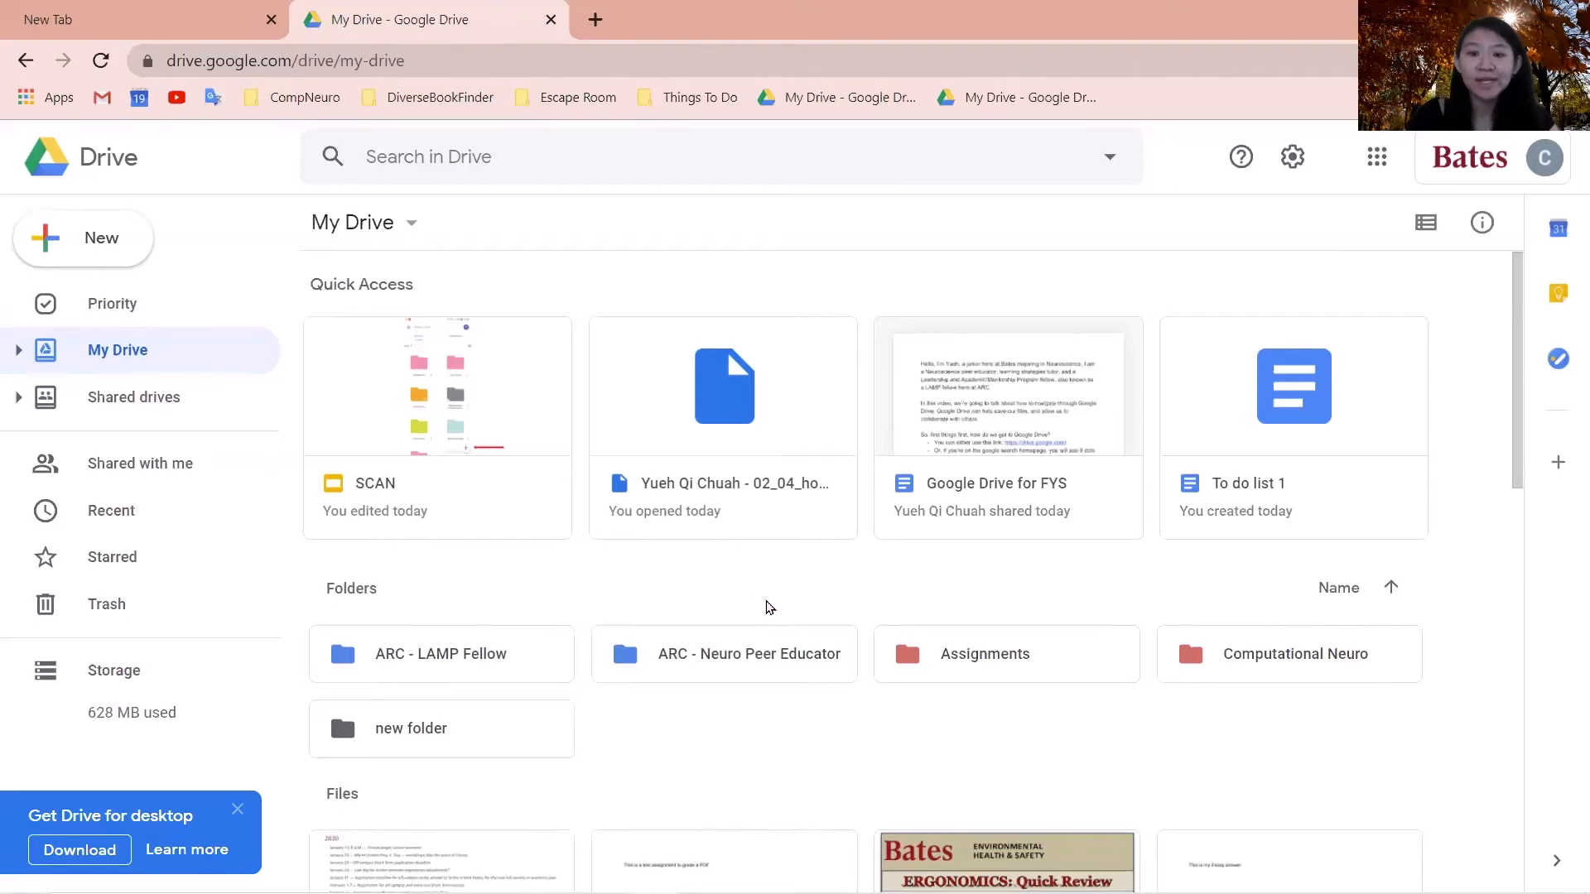
- Star the ARC - LAMP Fellow folder, check Starred, then go to the Priority page
right_click(512, 660)
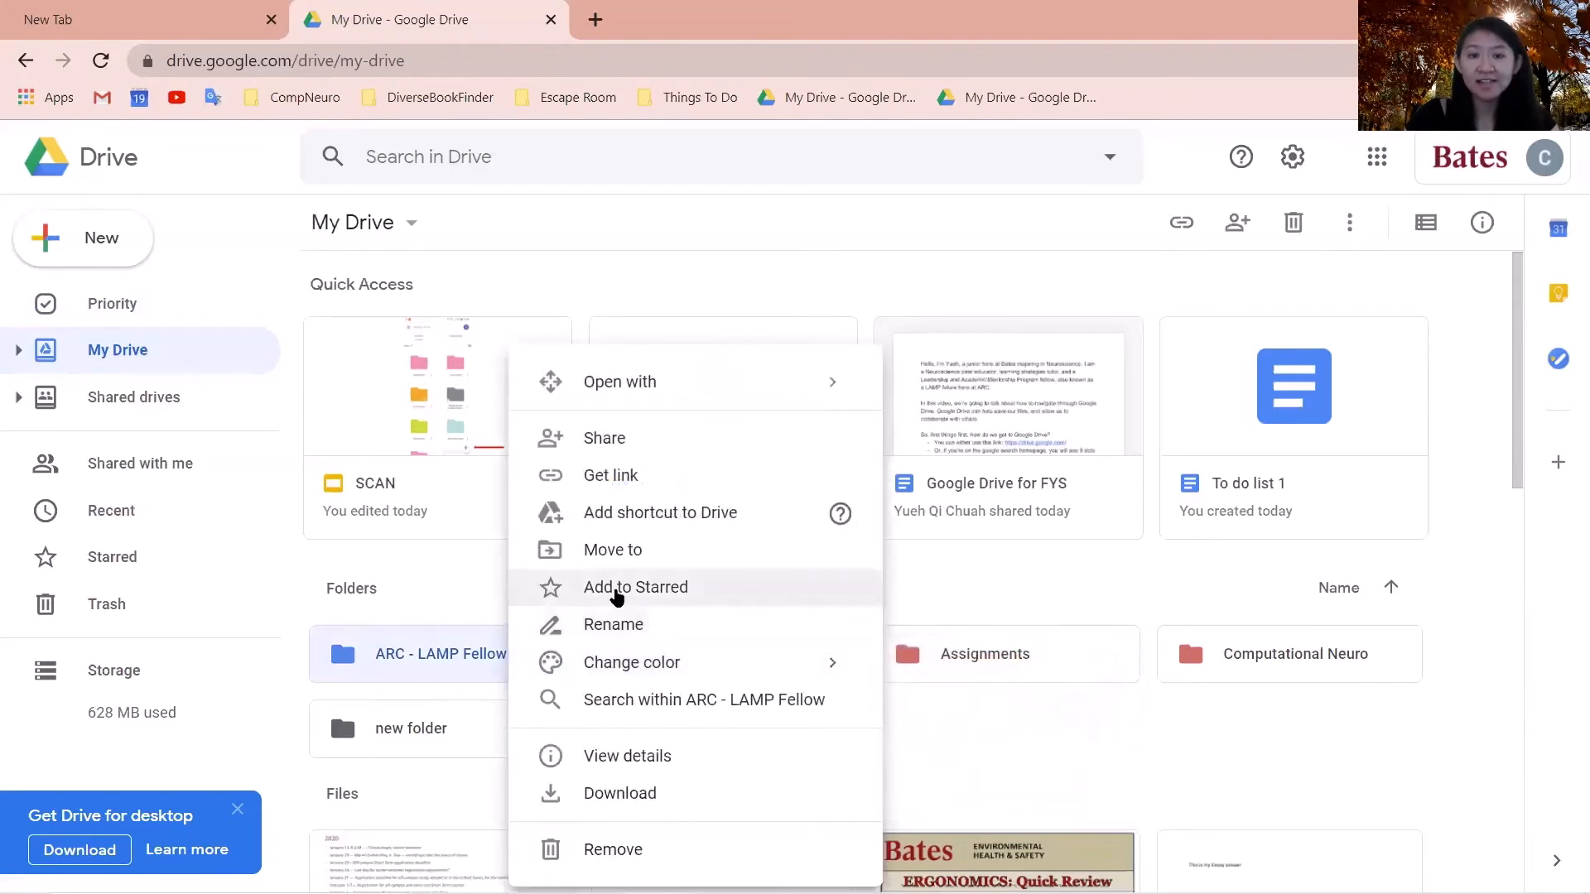
click(616, 589)
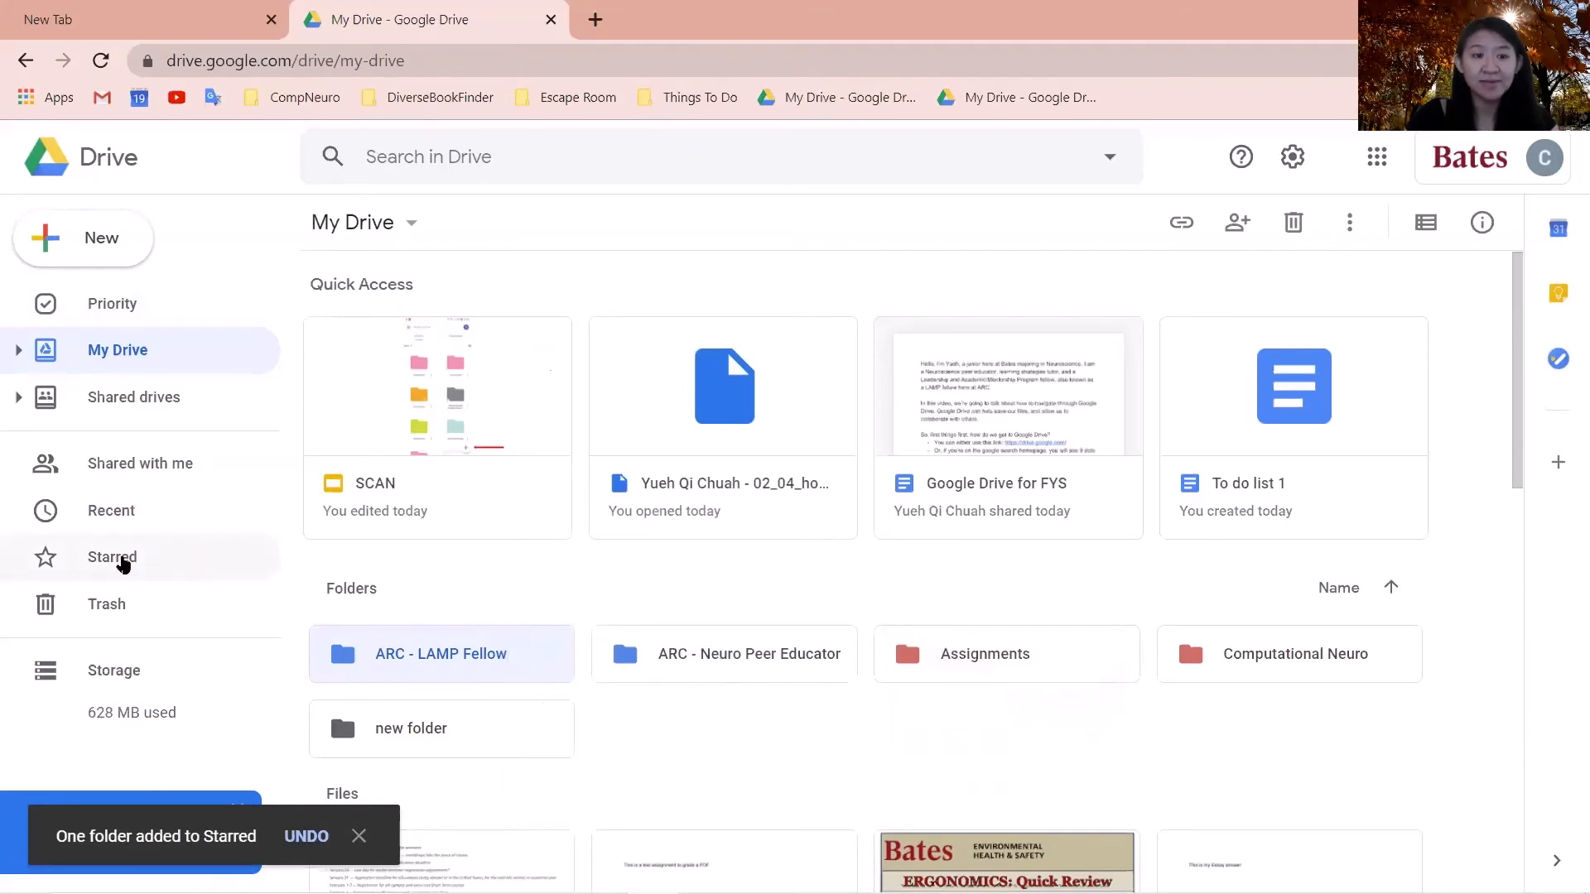
click(122, 561)
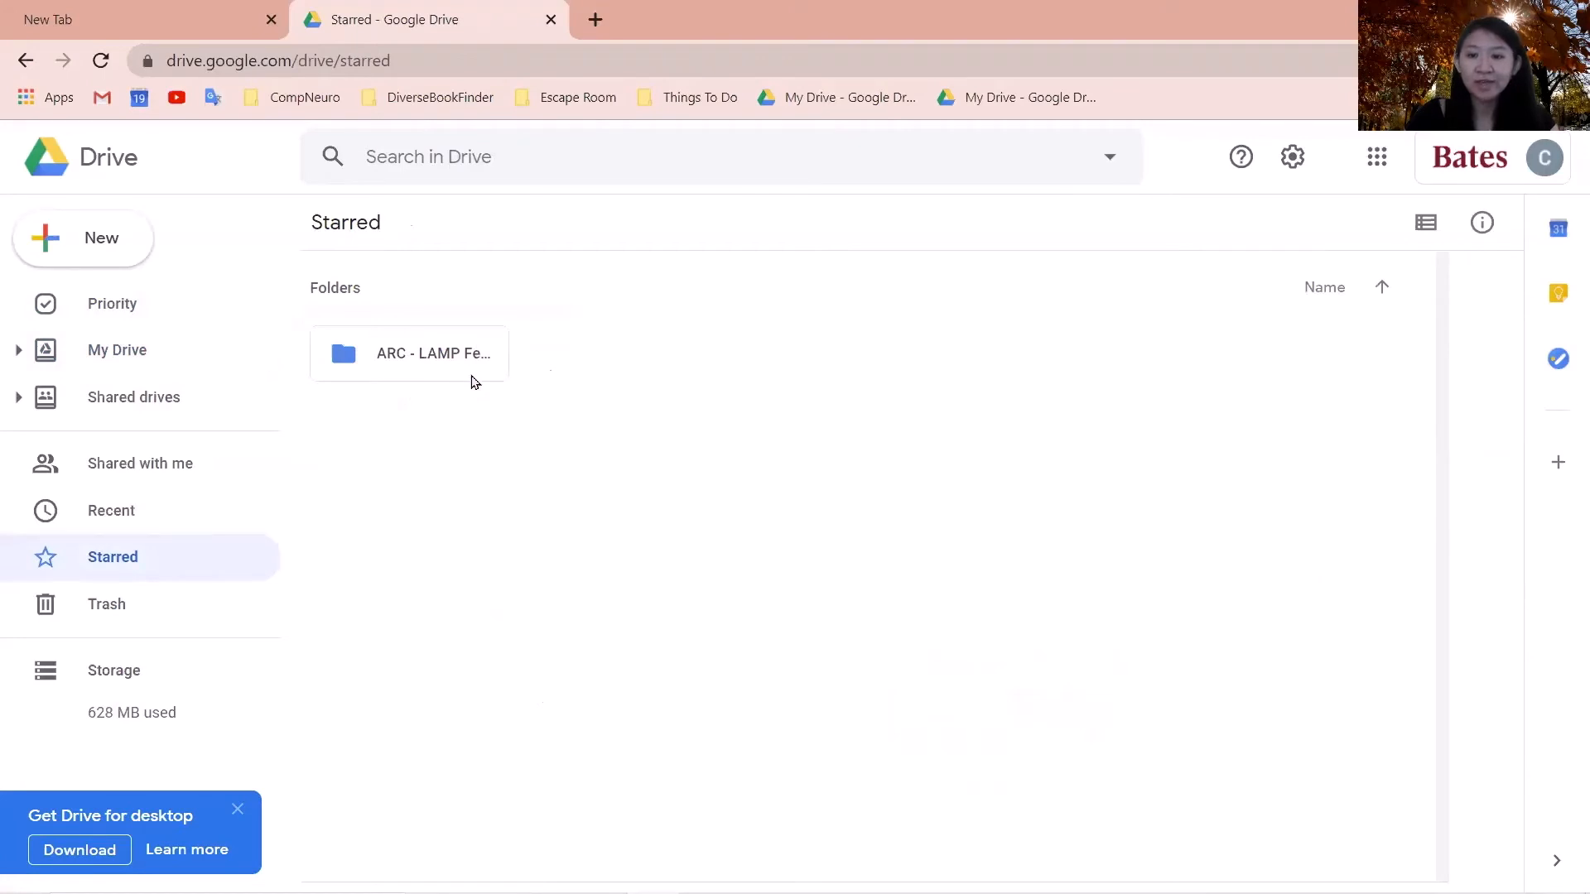
click(154, 310)
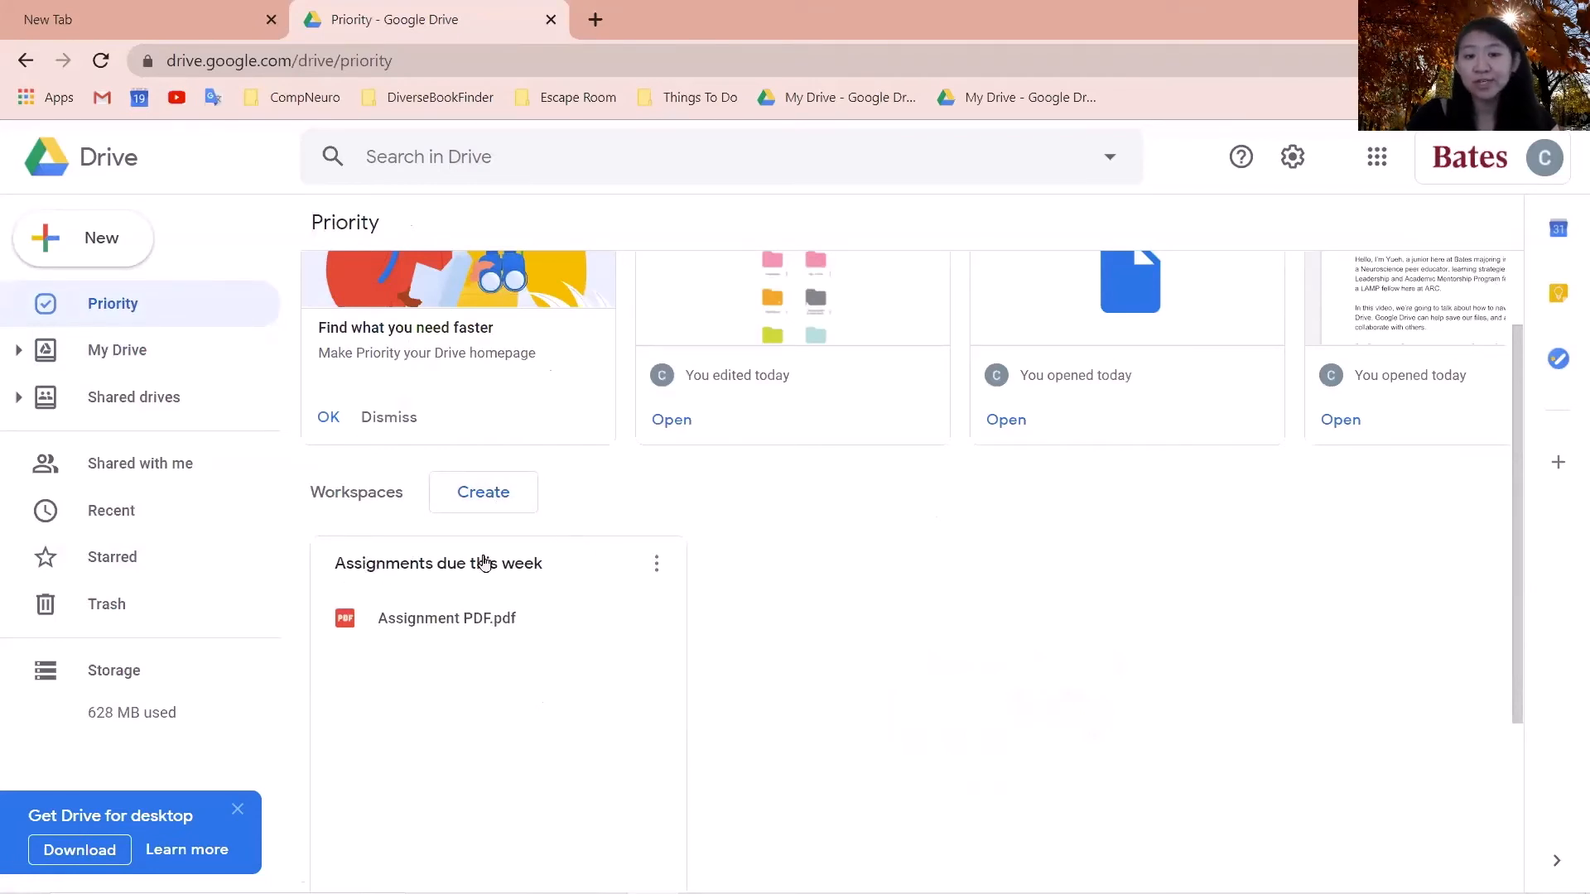
- Create a workspace named 'Assignments due in October' and close it without adding files
click(485, 498)
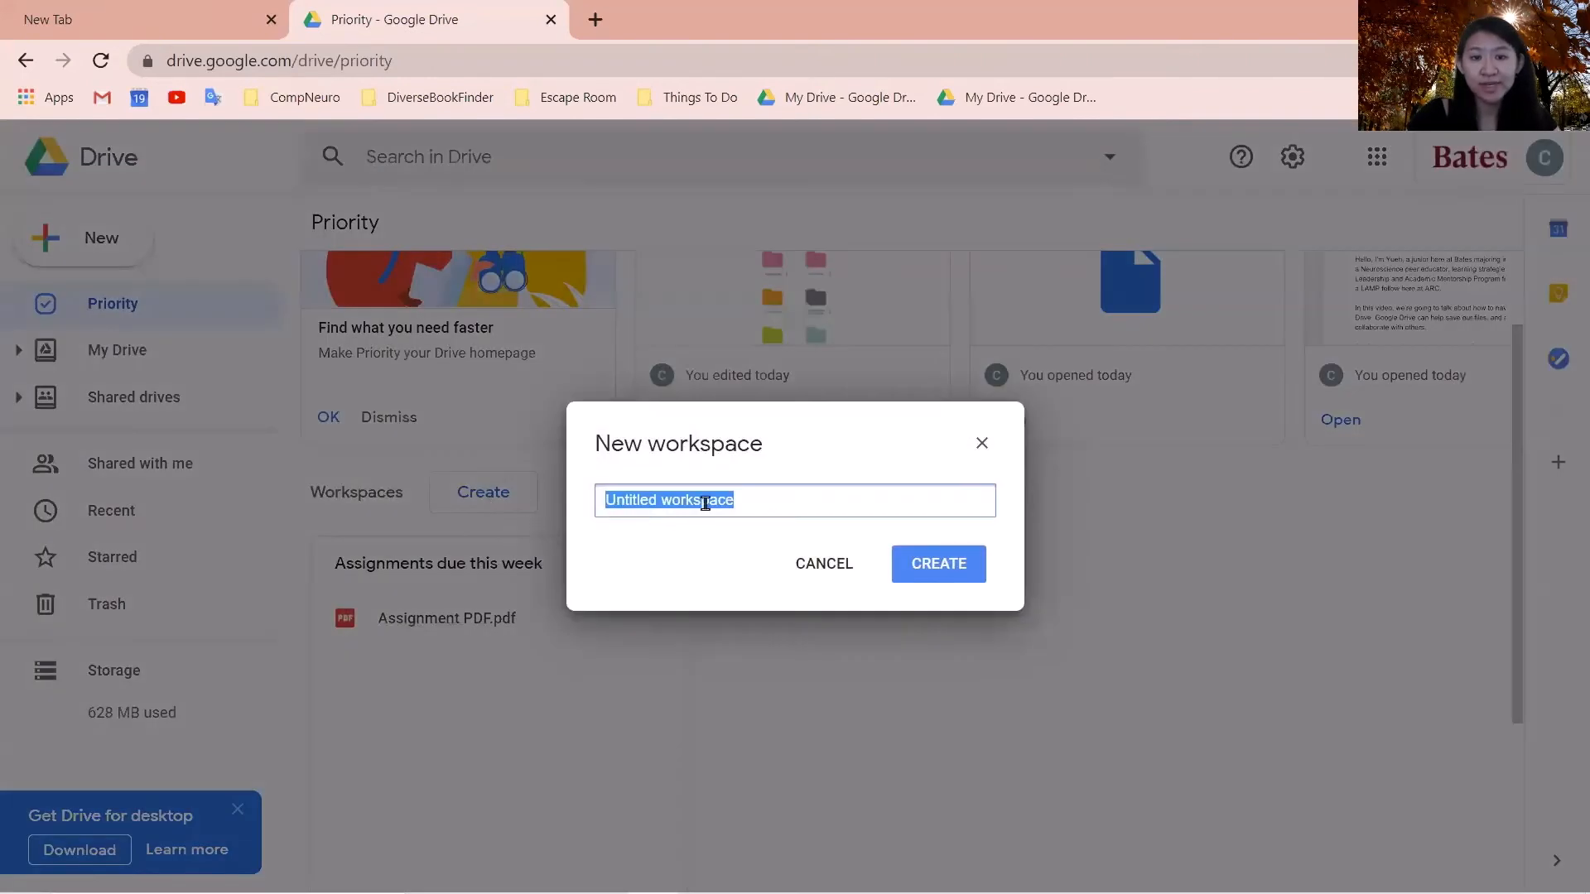
text(Assignme)
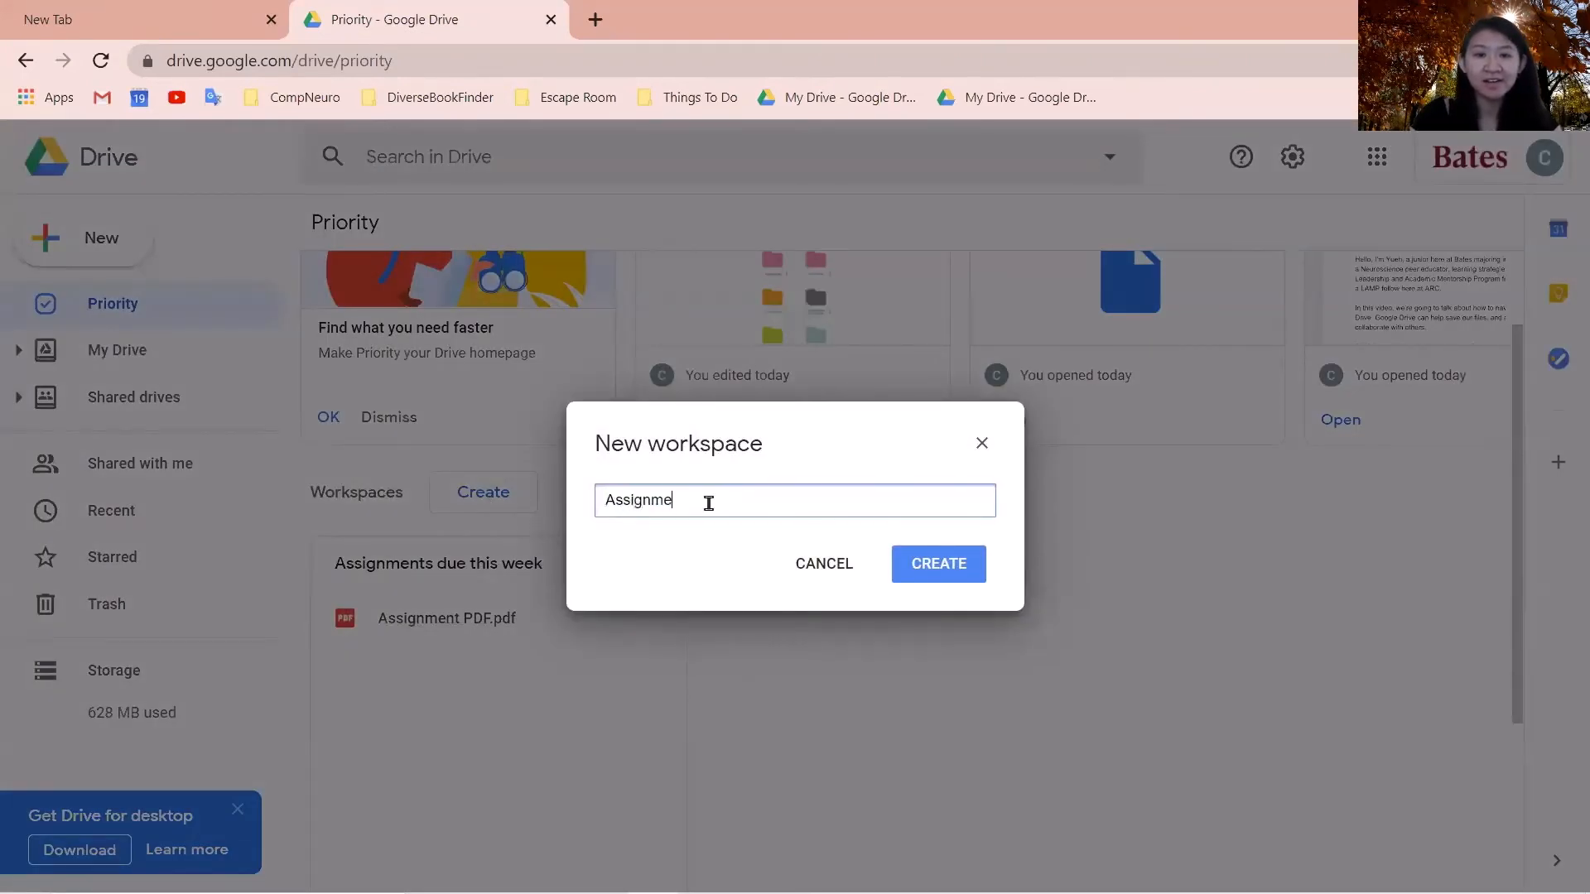
text(nts due in October)
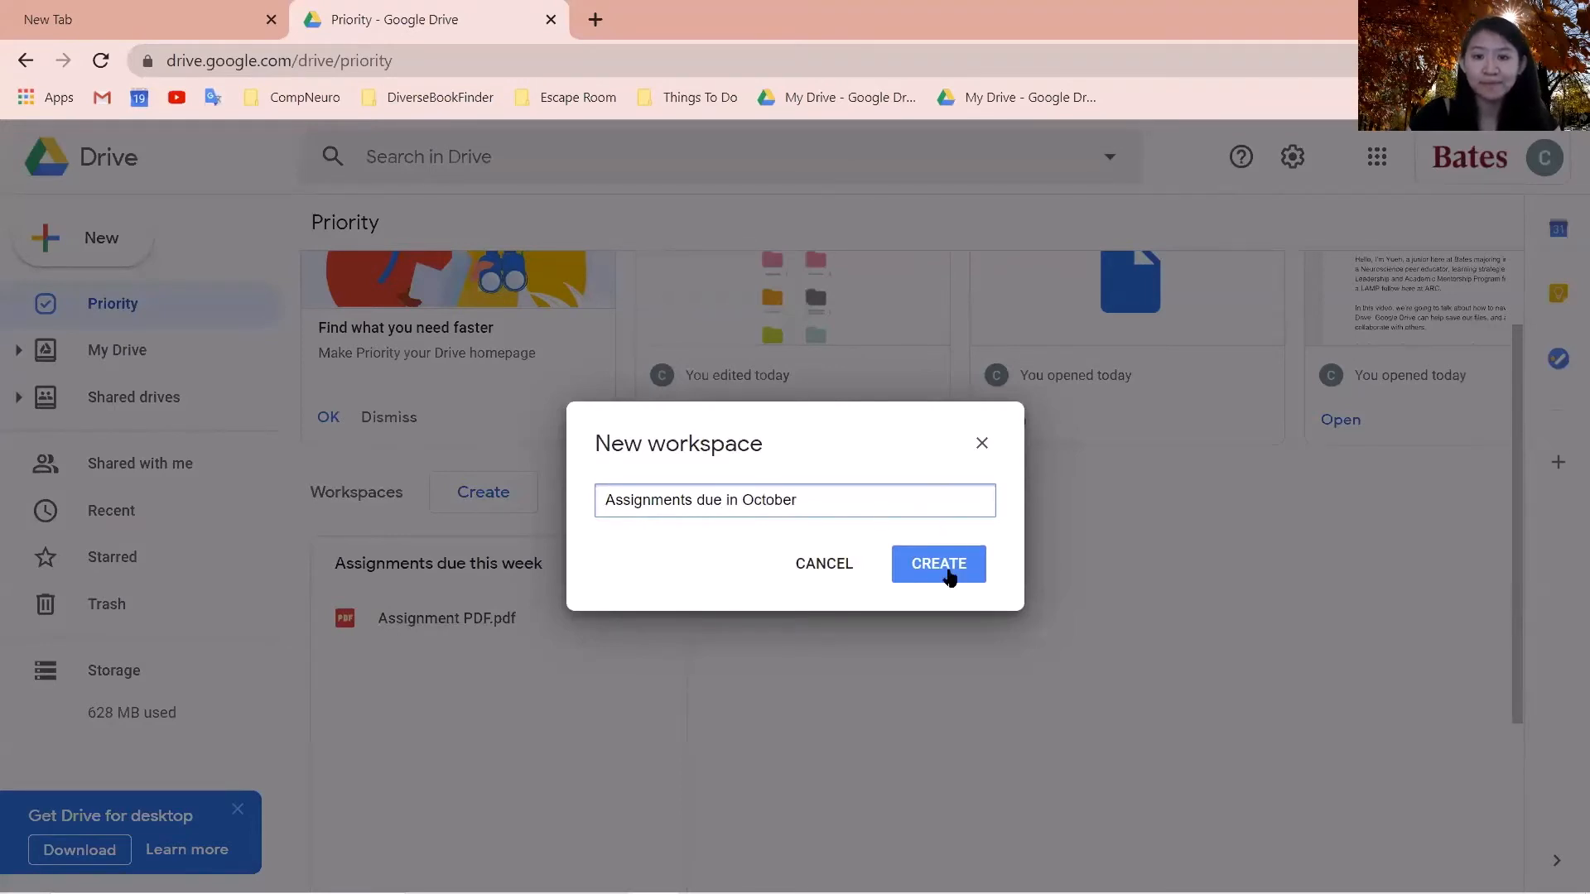
click(946, 571)
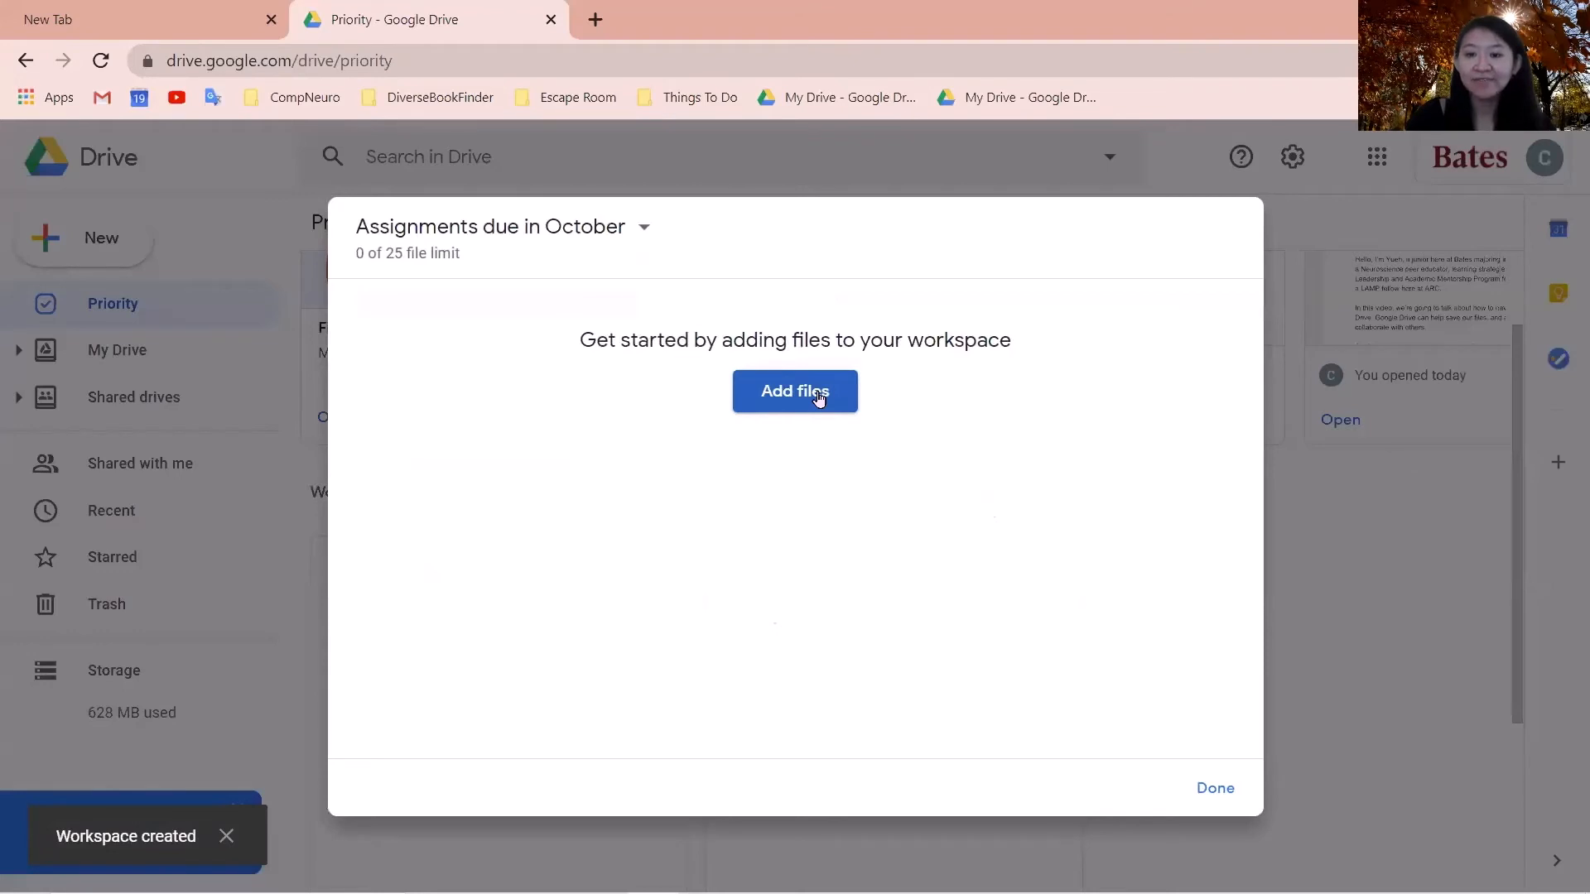
click(818, 396)
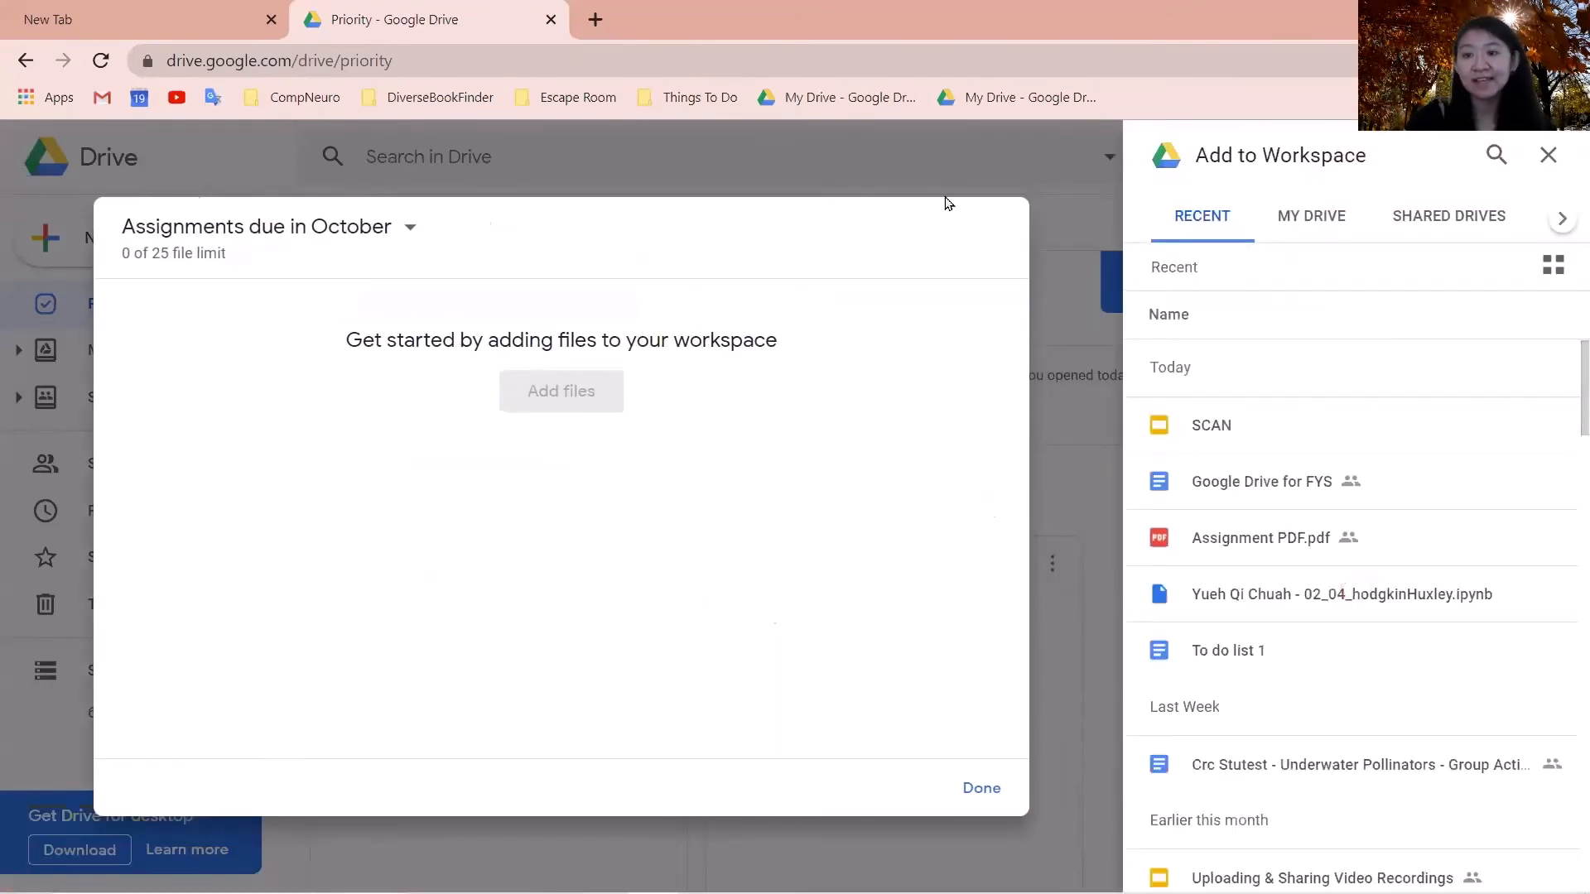
click(773, 149)
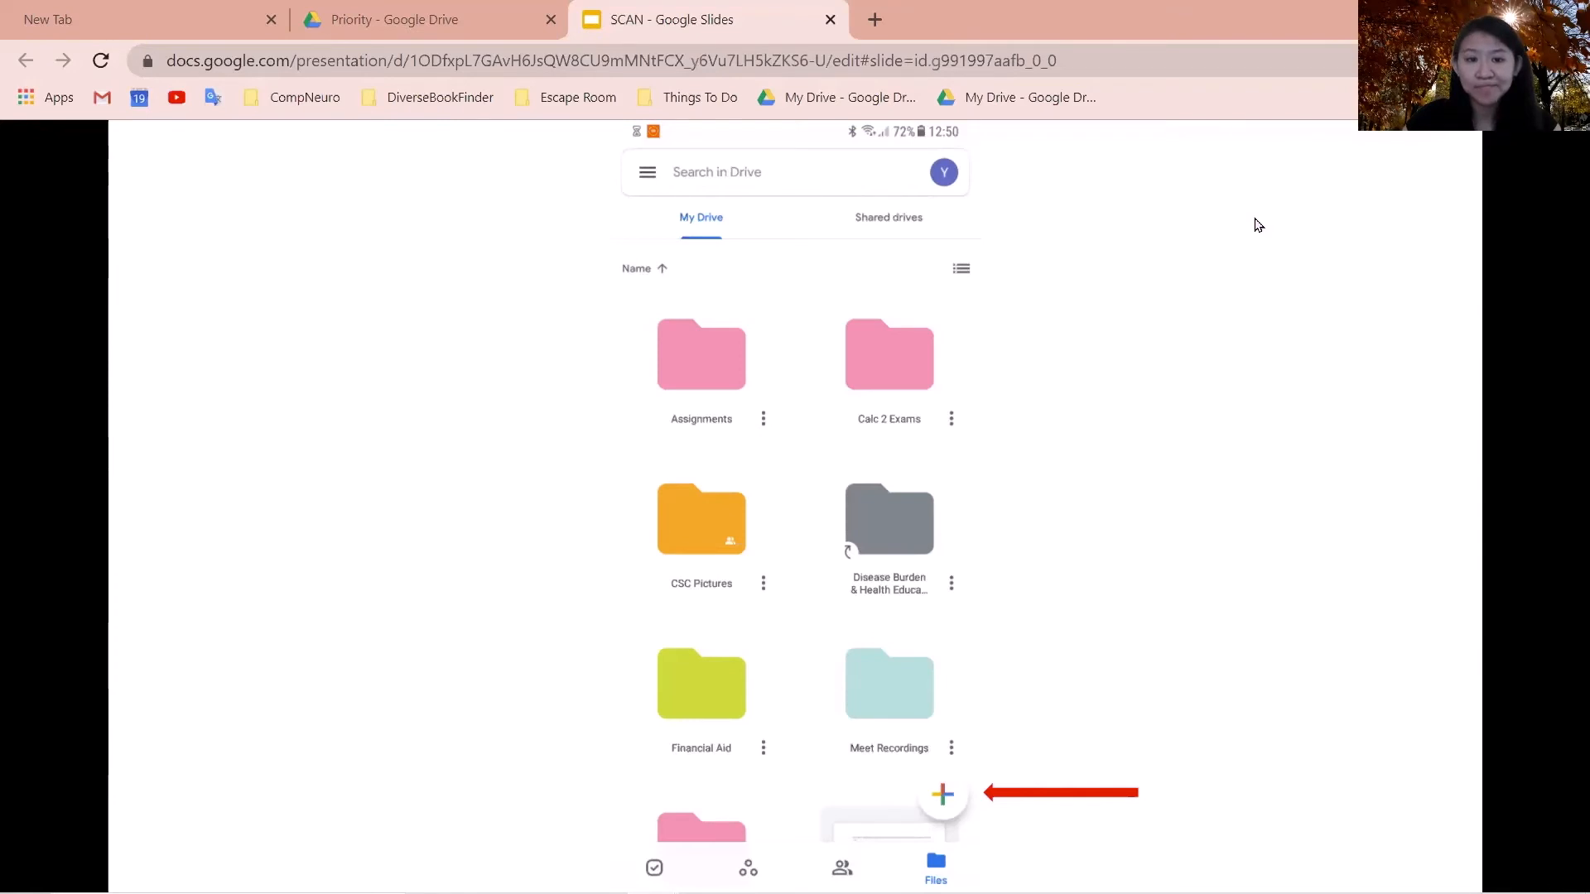
- Advance the SCAN presentation to the next slide
key(Right)
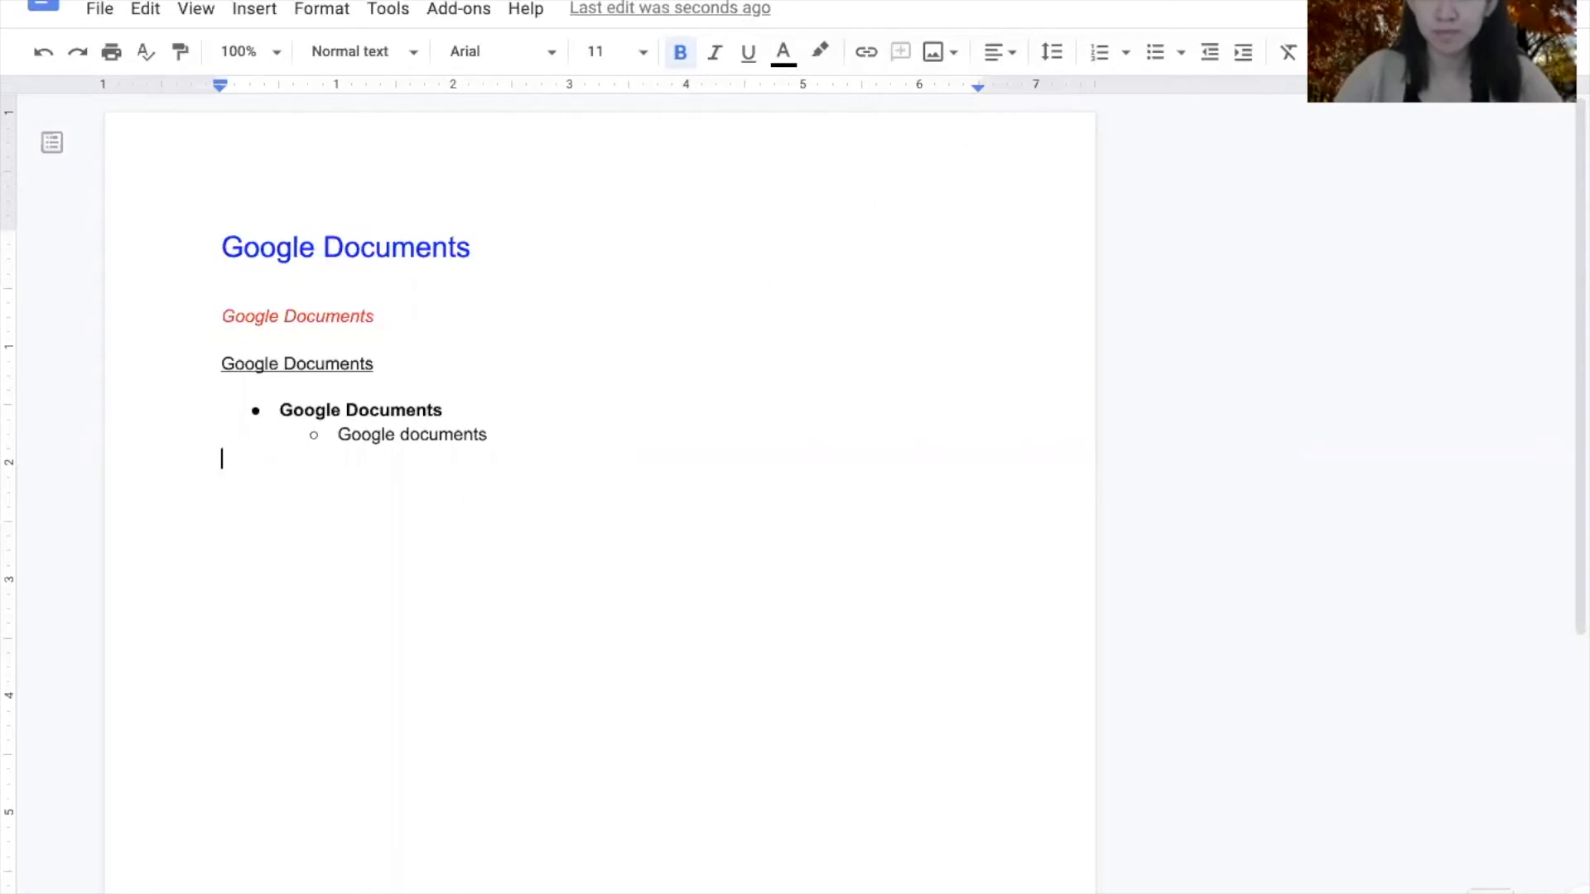
- Bring up the Share dialog for the formatted Google Docs document
click(1451, 5)
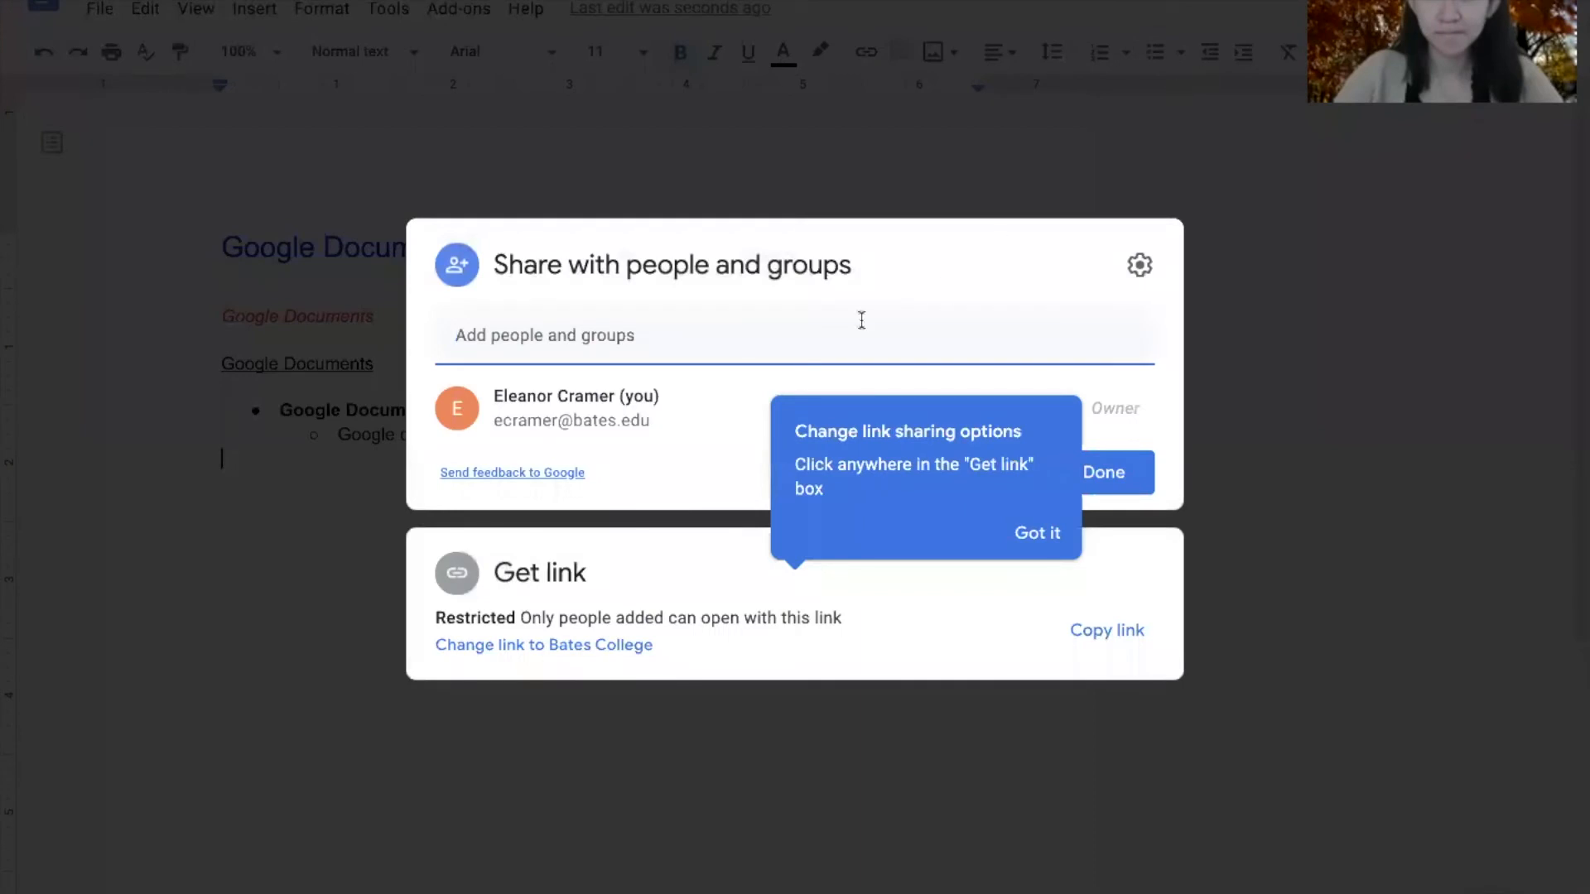
- Share the document with the first suggested contact as Editor and send the invitation
click(682, 337)
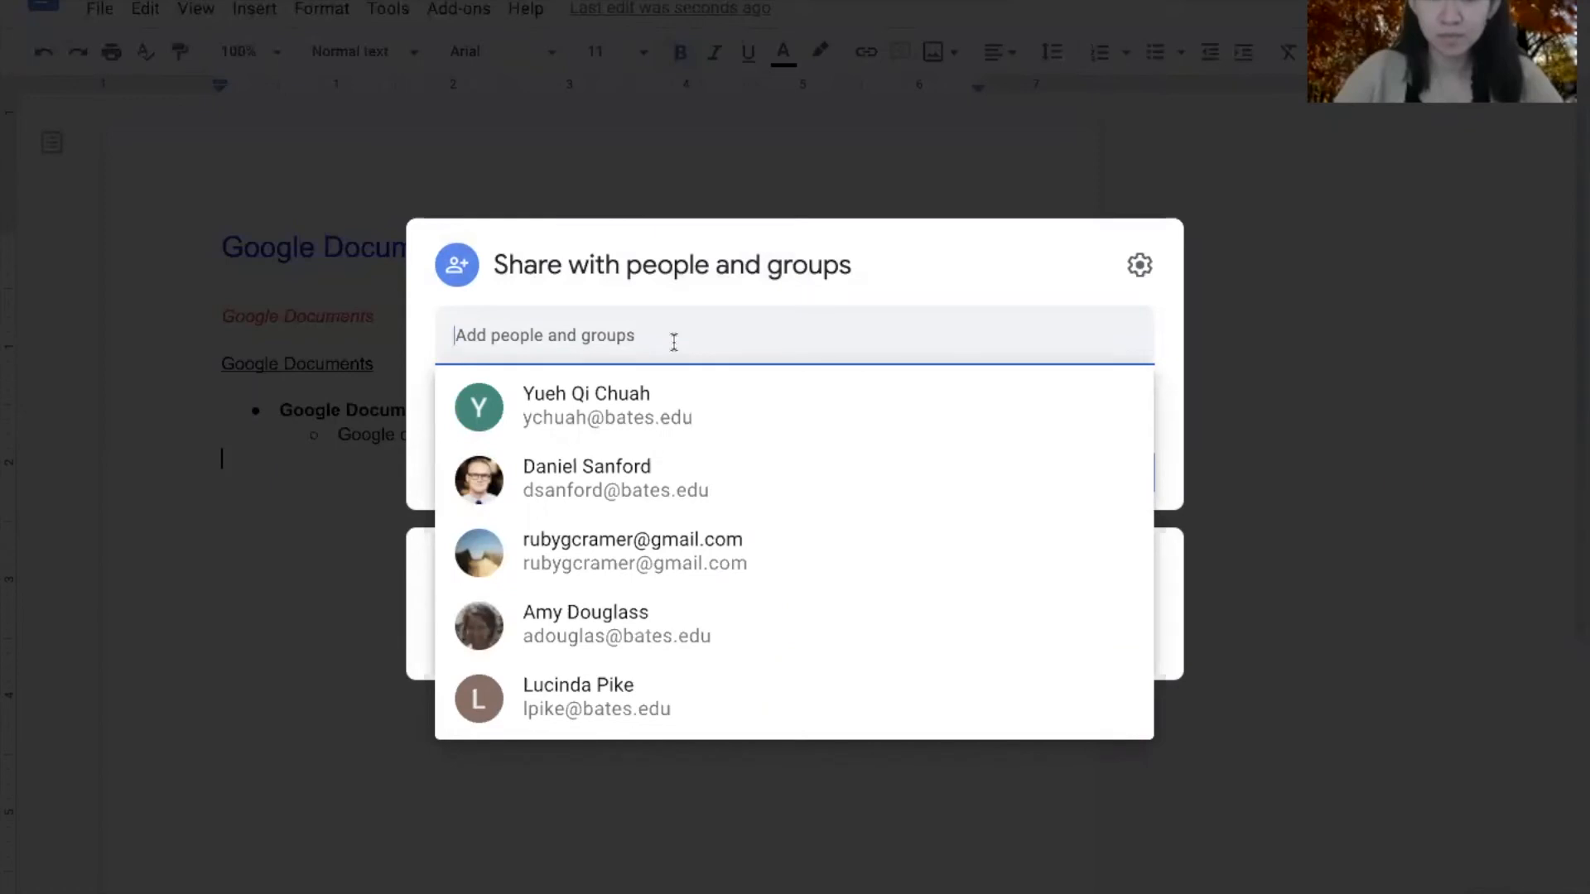
click(642, 413)
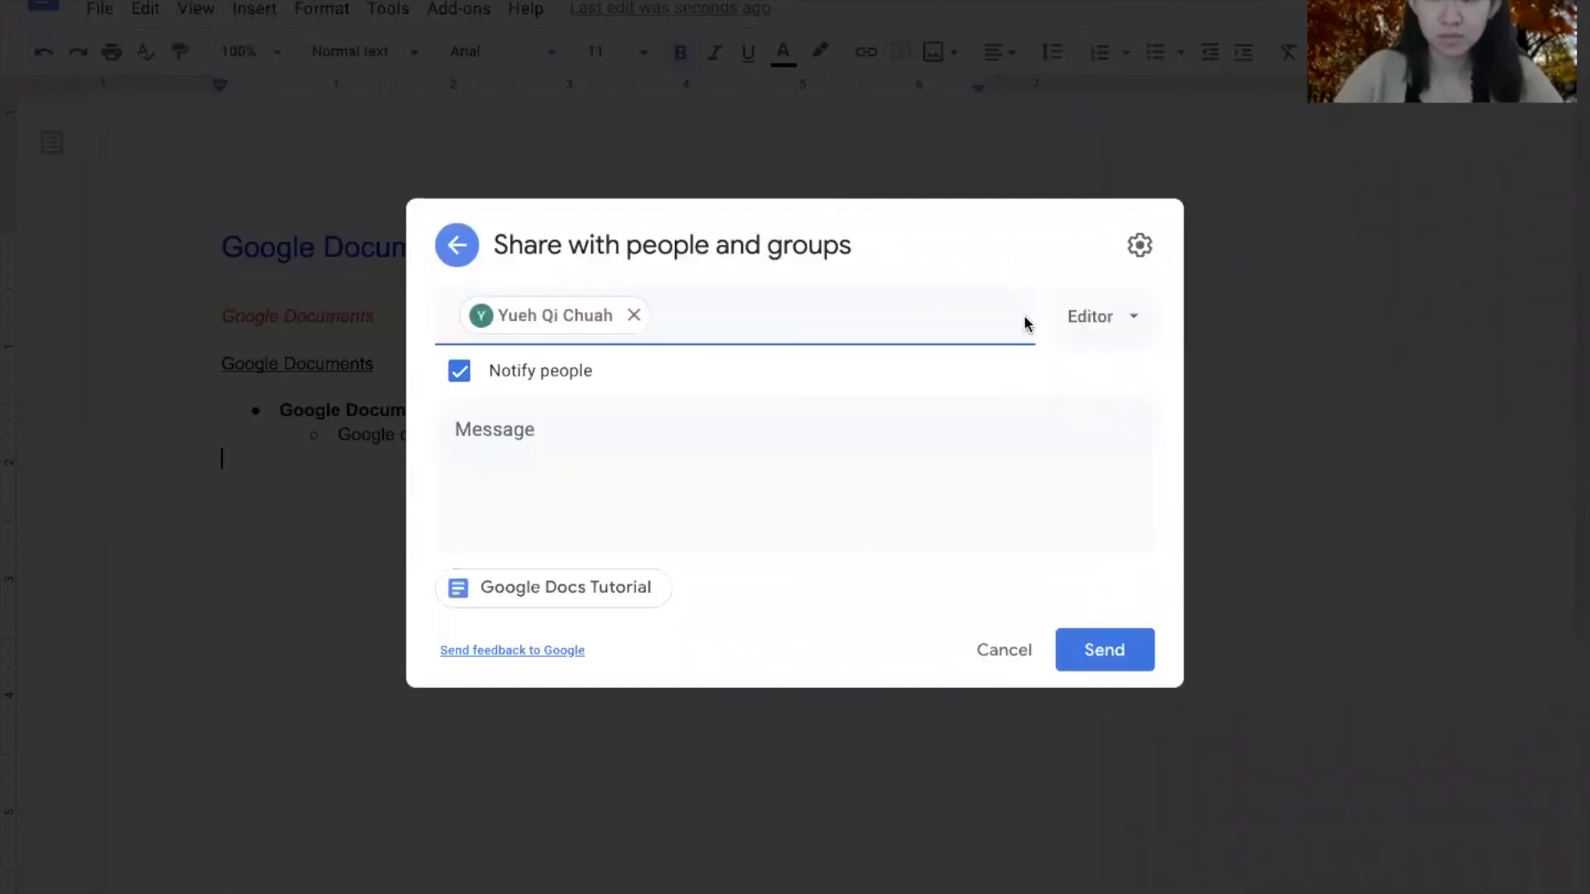
click(1114, 317)
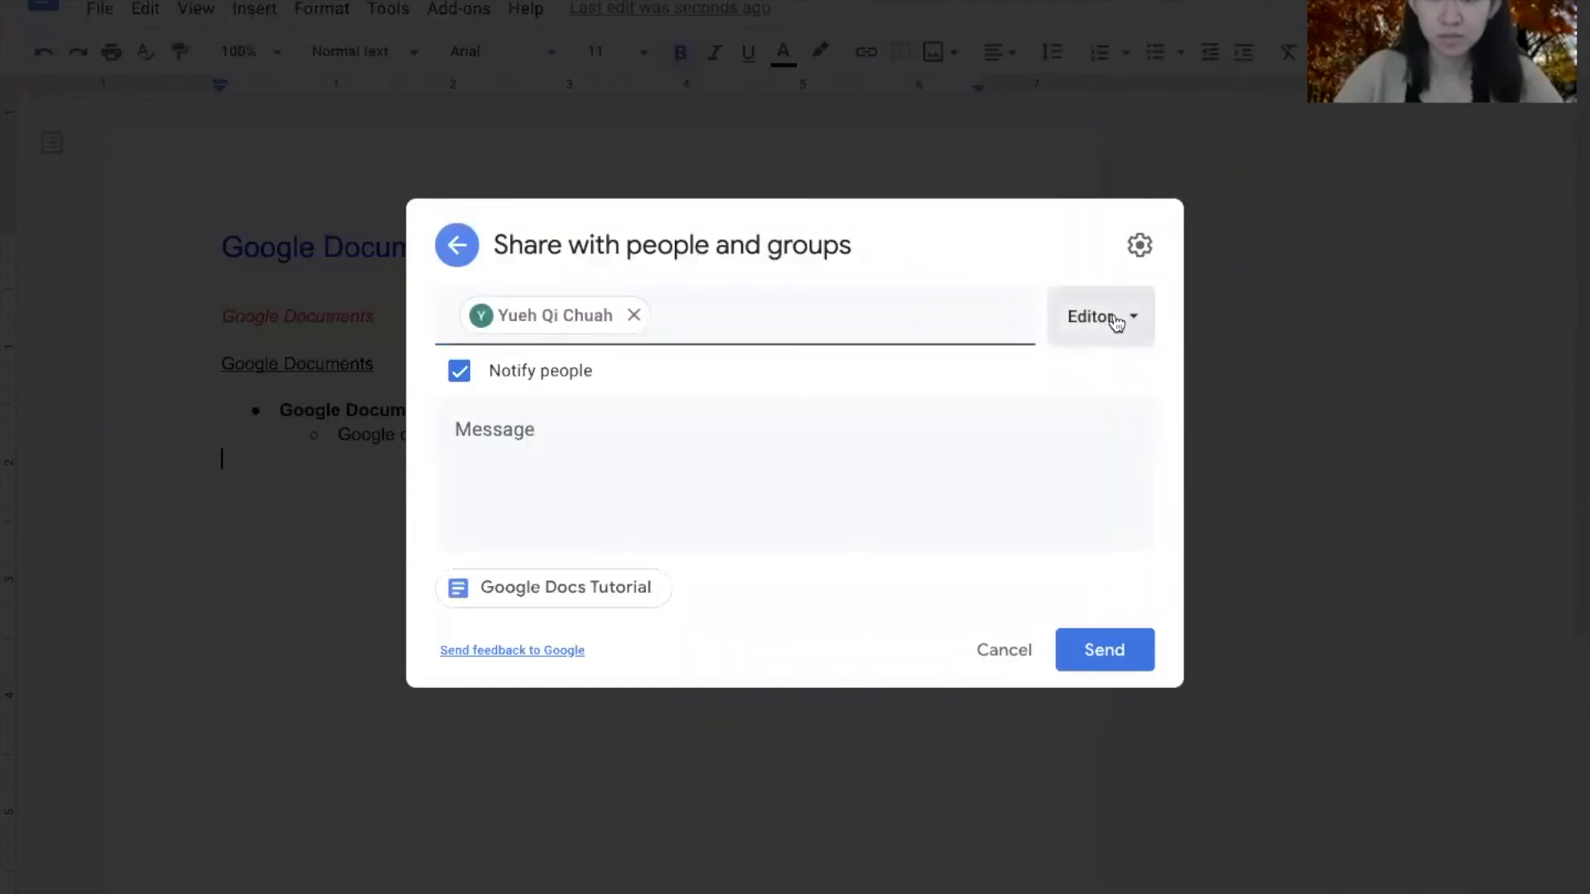
click(1142, 496)
click(1101, 651)
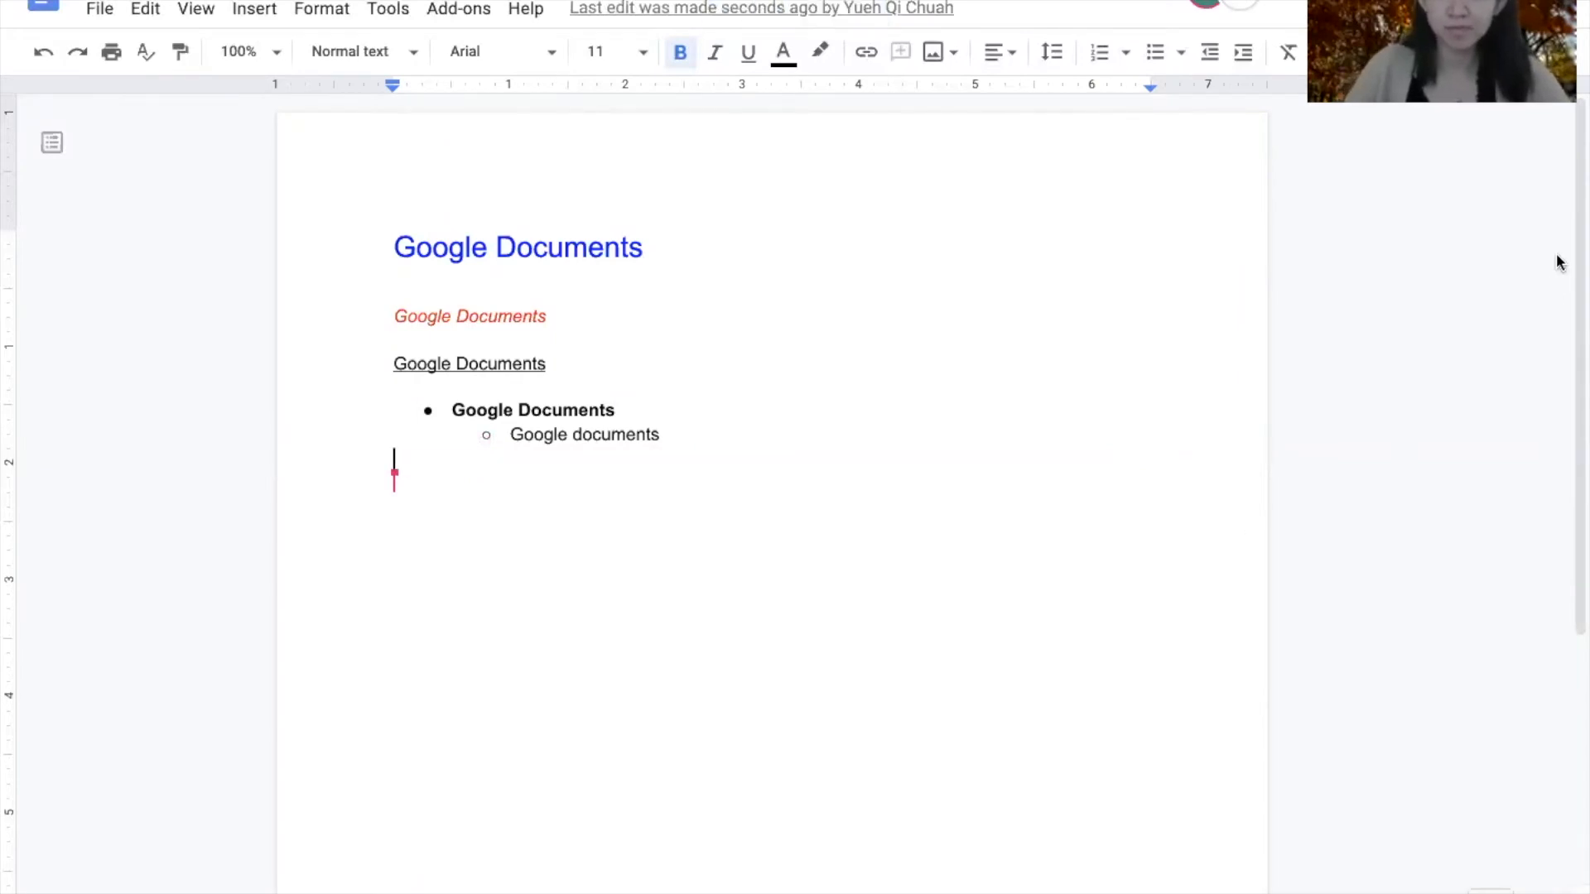
- Switch the collaborator's role to Commenter and back to Editor, then close sharing
click(1445, 4)
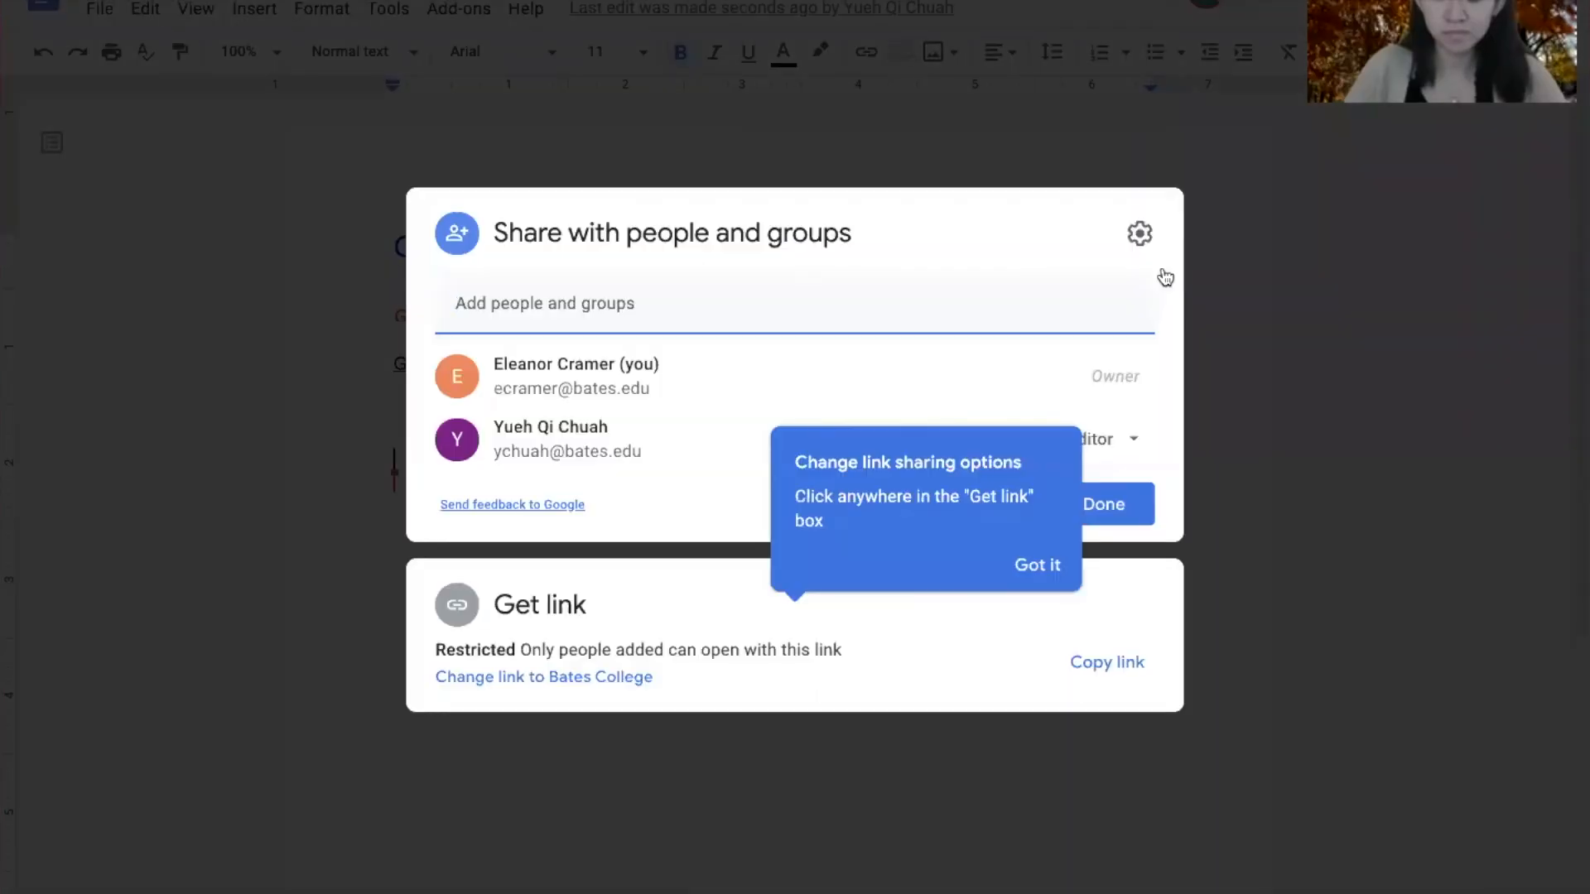
click(1132, 445)
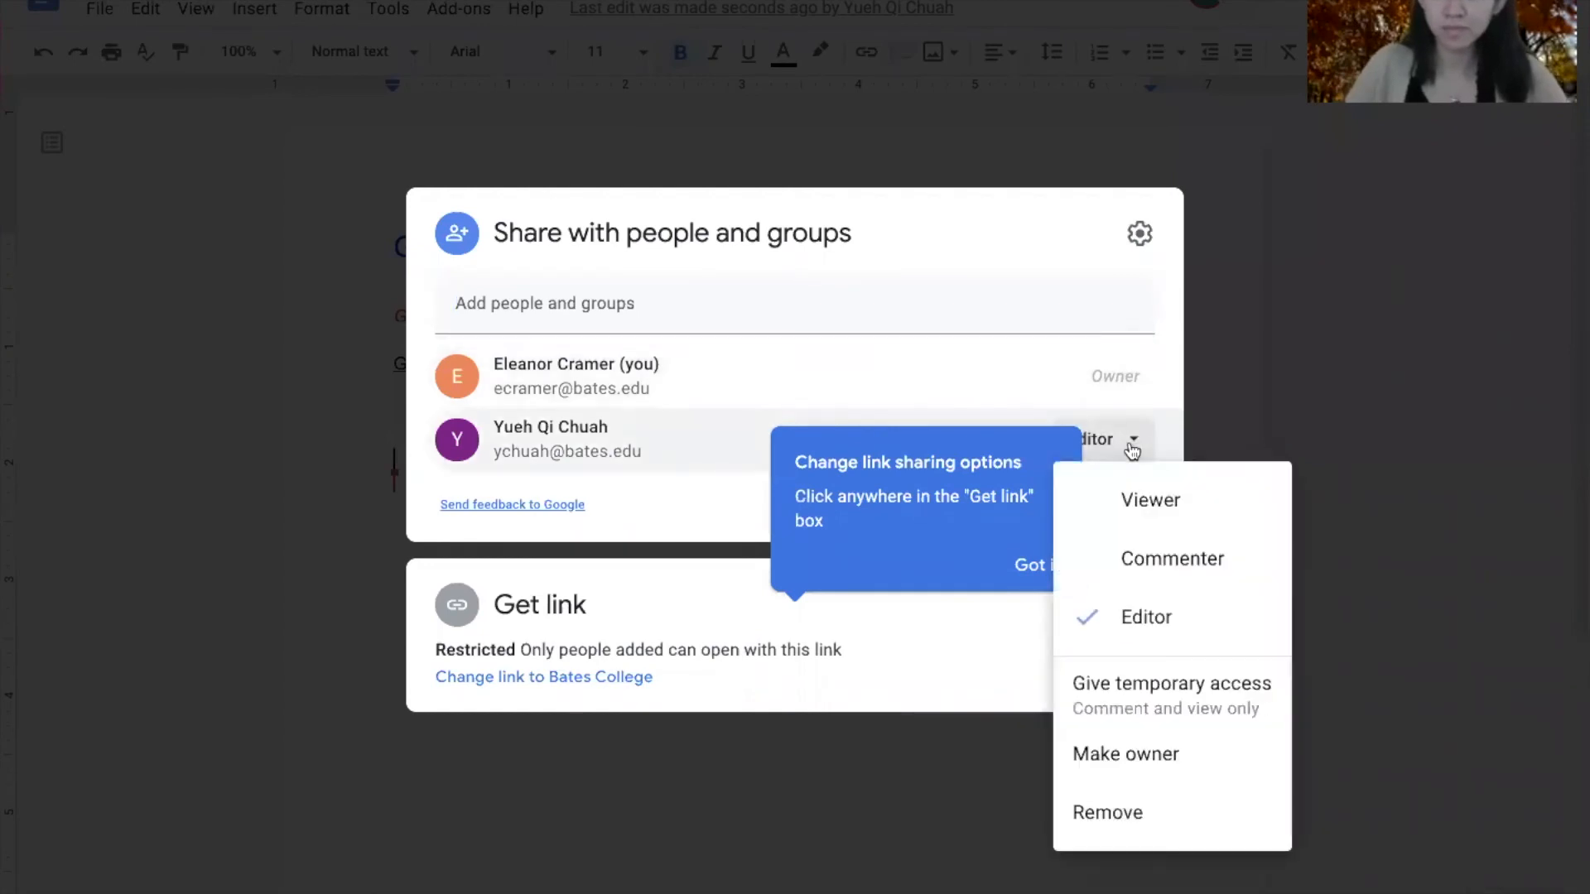
click(1143, 558)
click(1123, 435)
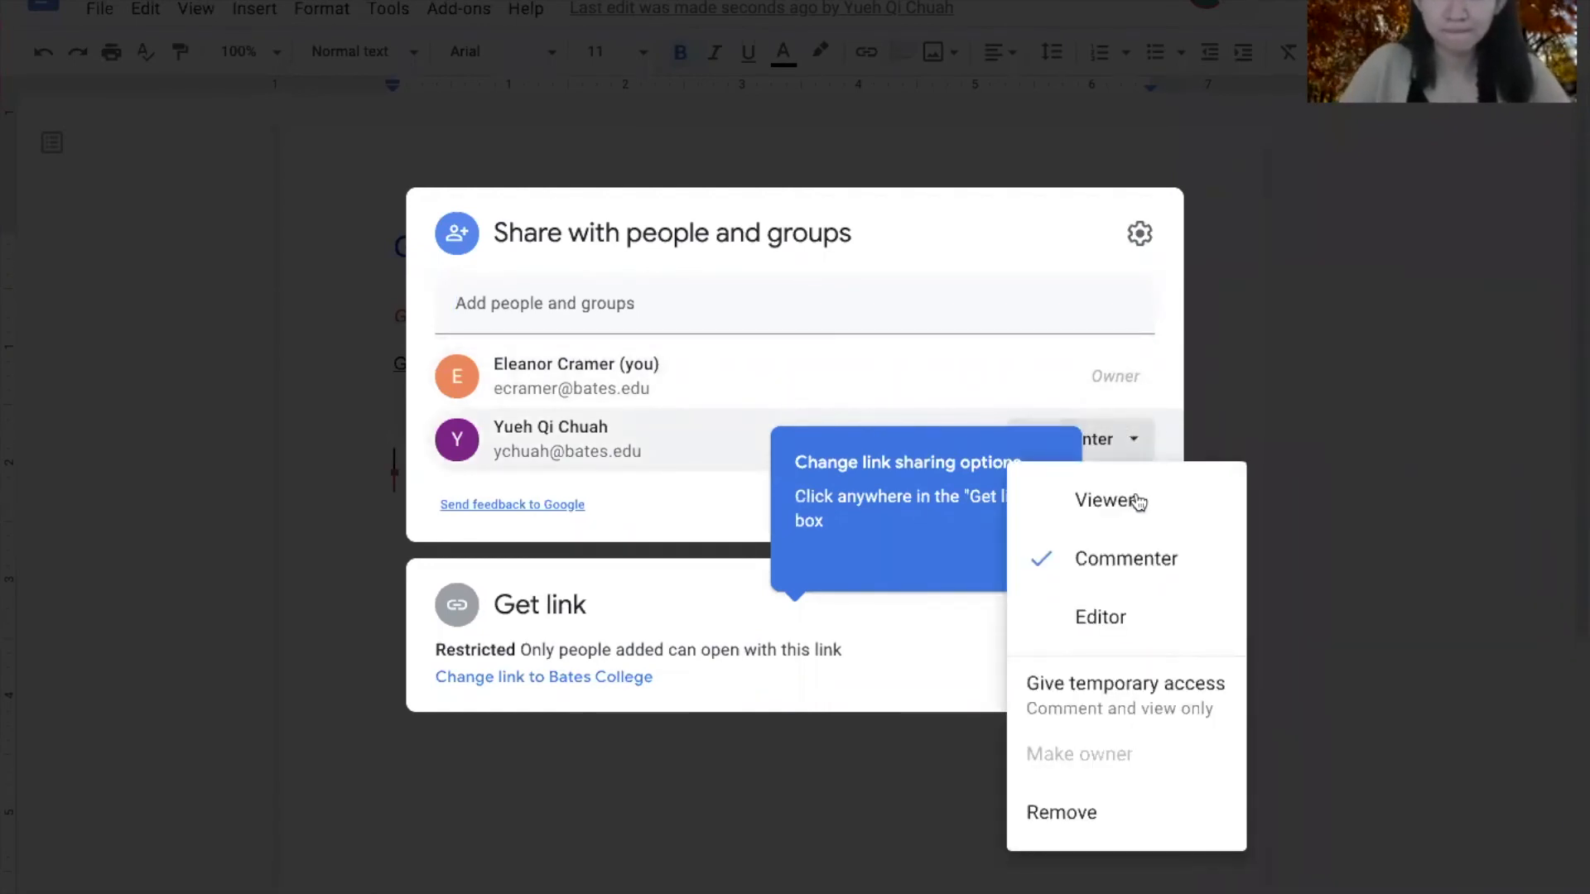
click(1112, 611)
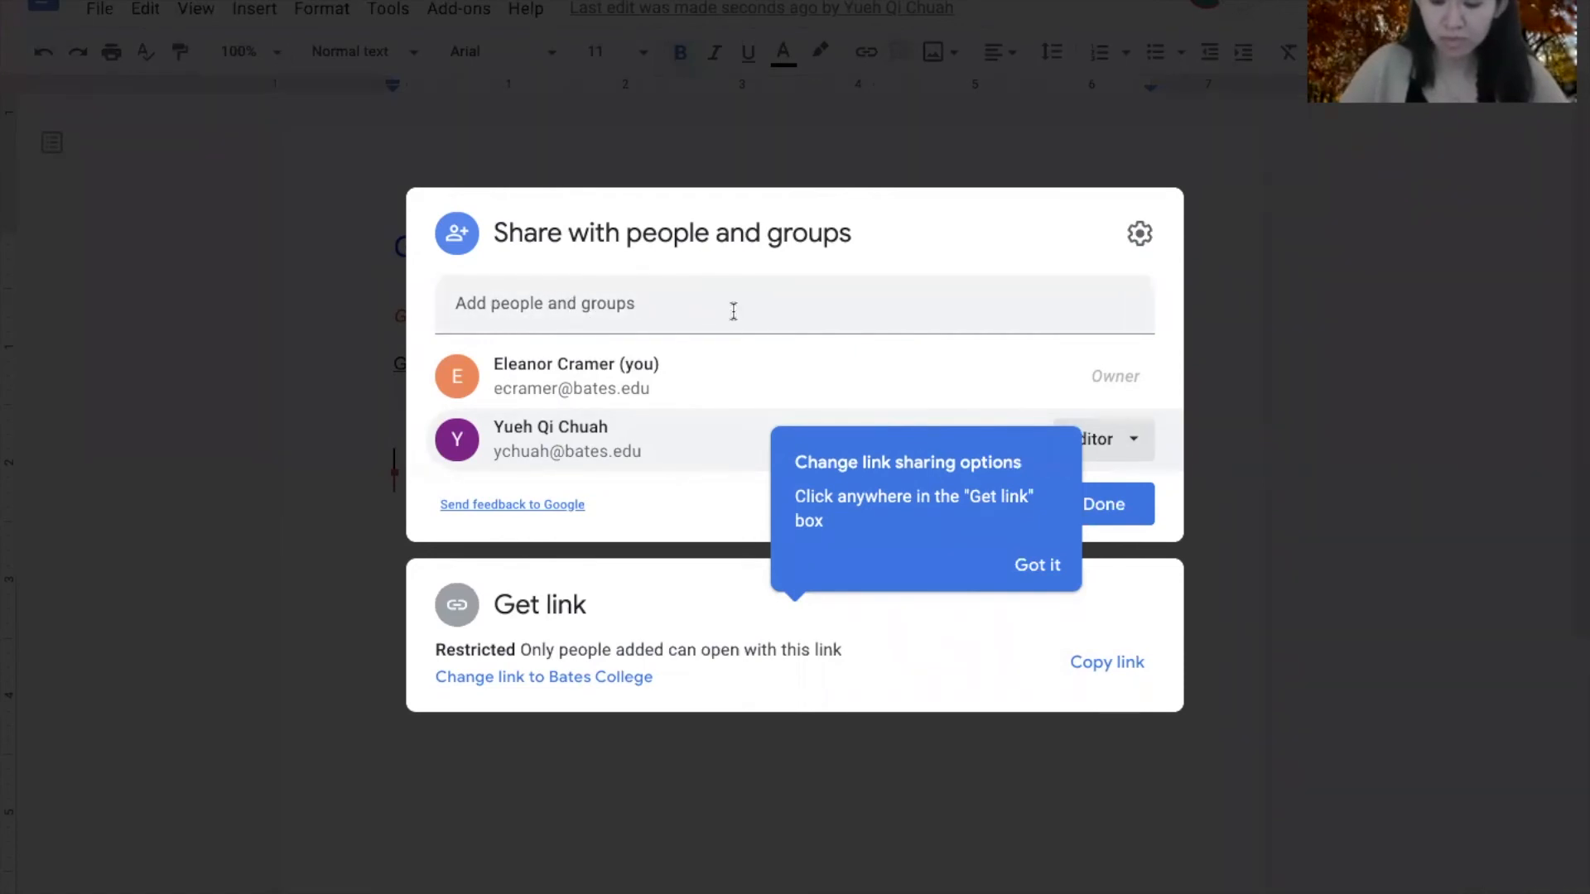
click(291, 397)
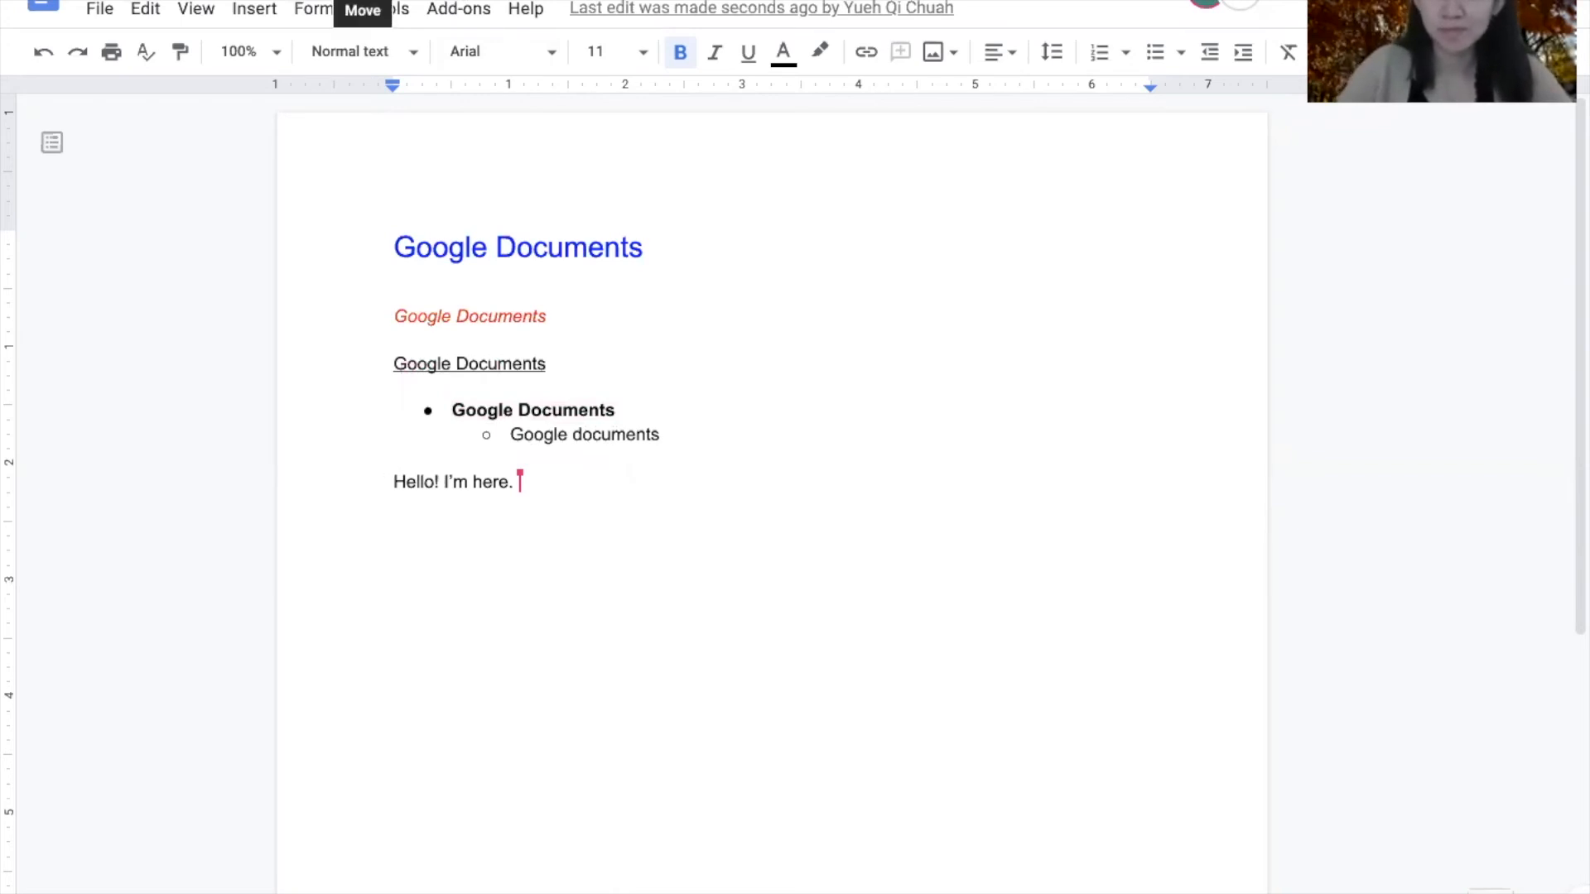
- Move the document from My Drive into the PWSA folder
click(363, 2)
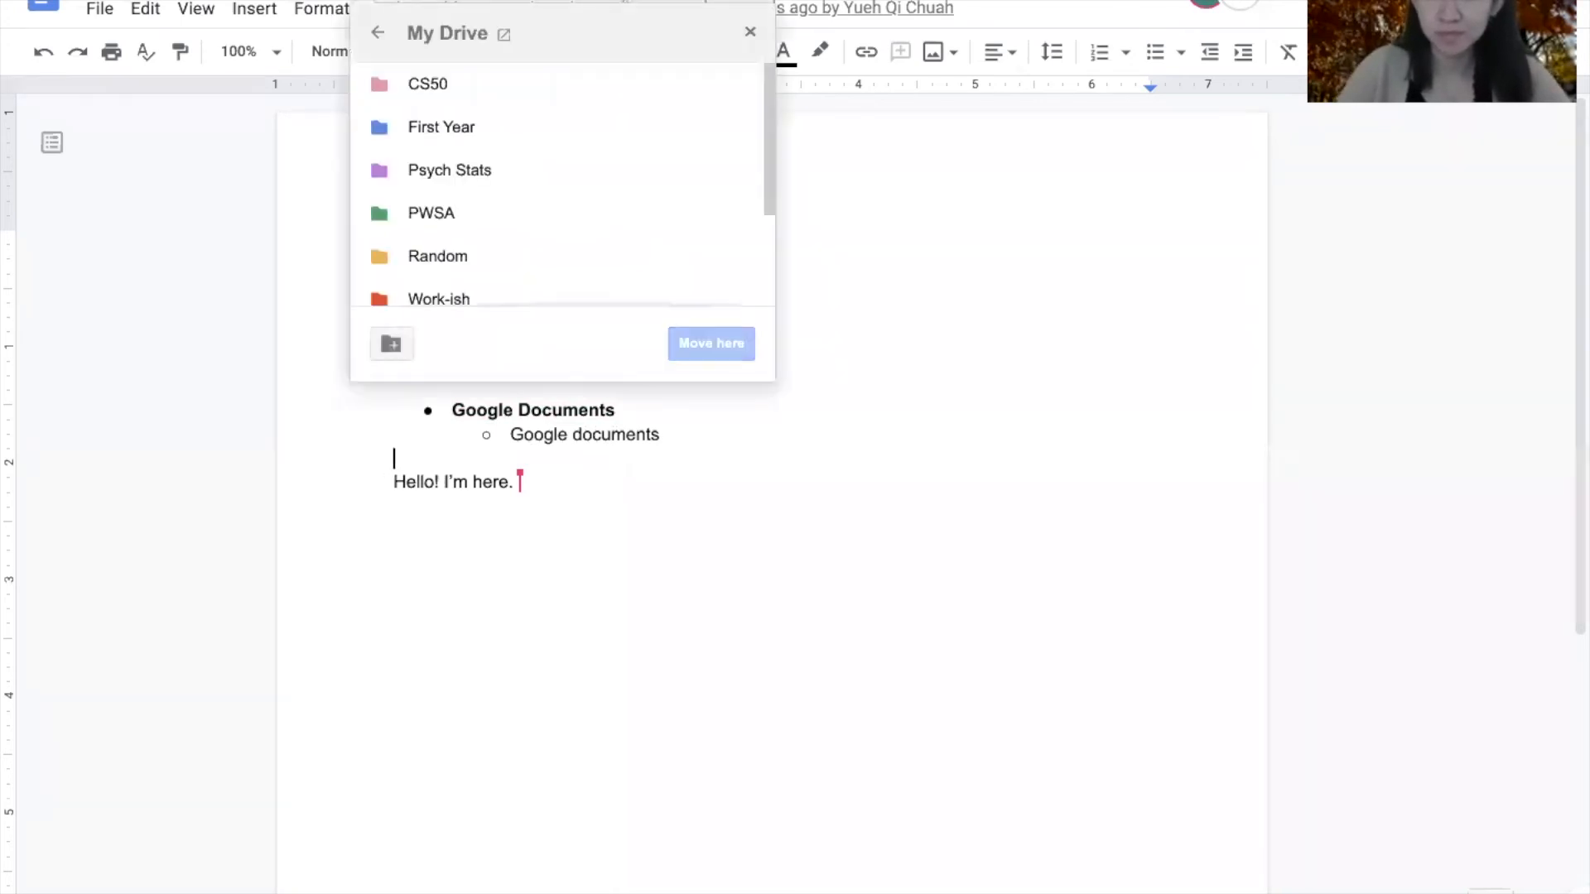
click(466, 213)
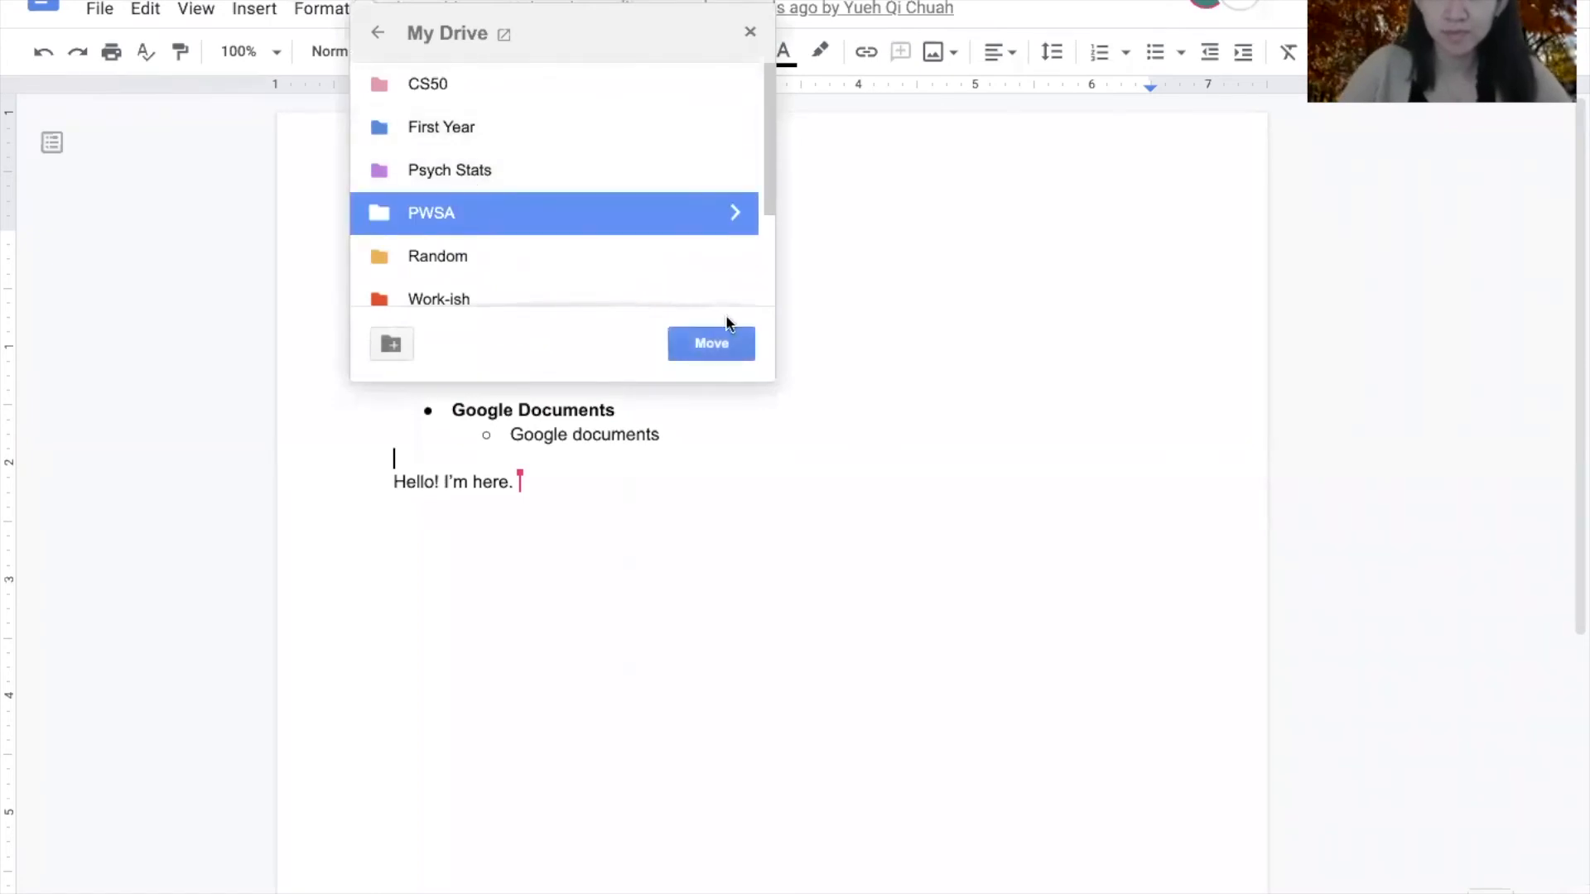
click(717, 342)
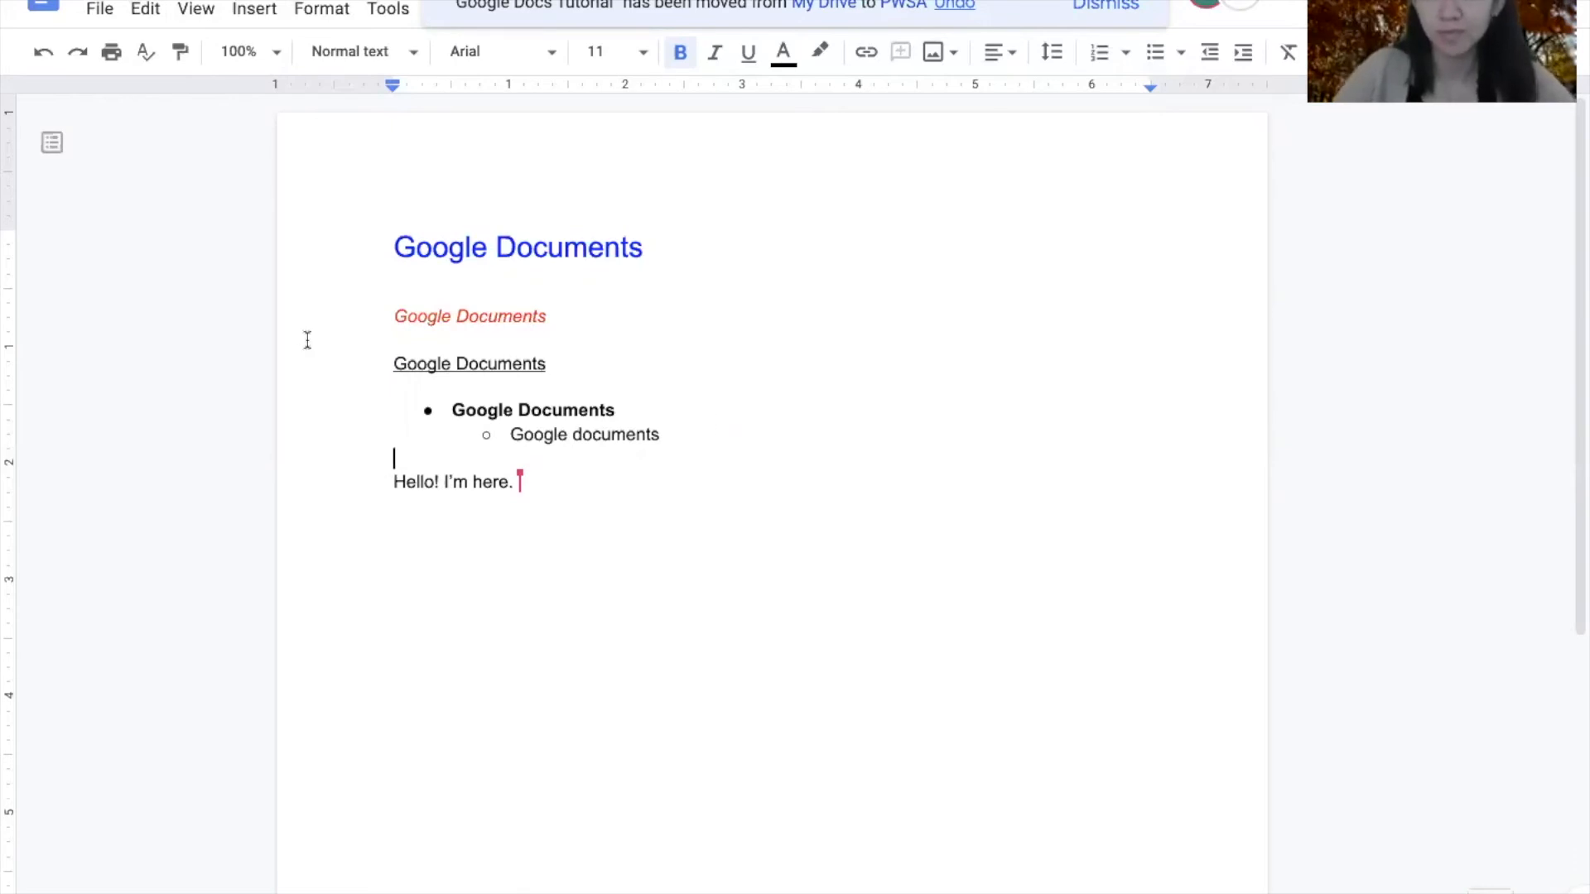
click(106, 10)
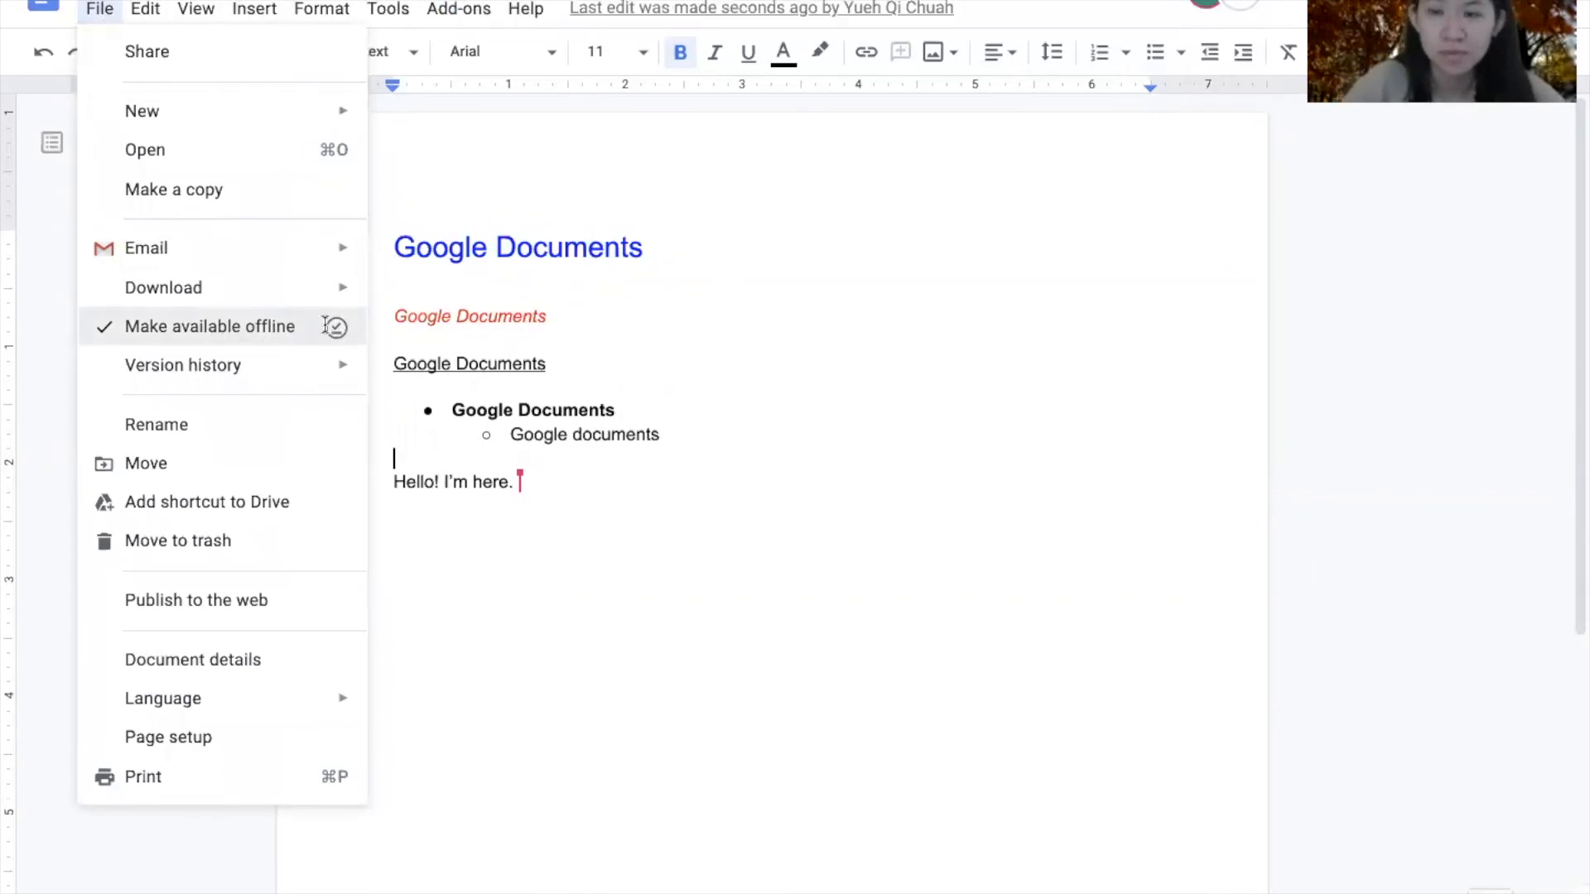
- Turn off Make available offline and delete the blank line below the bullet list
click(329, 327)
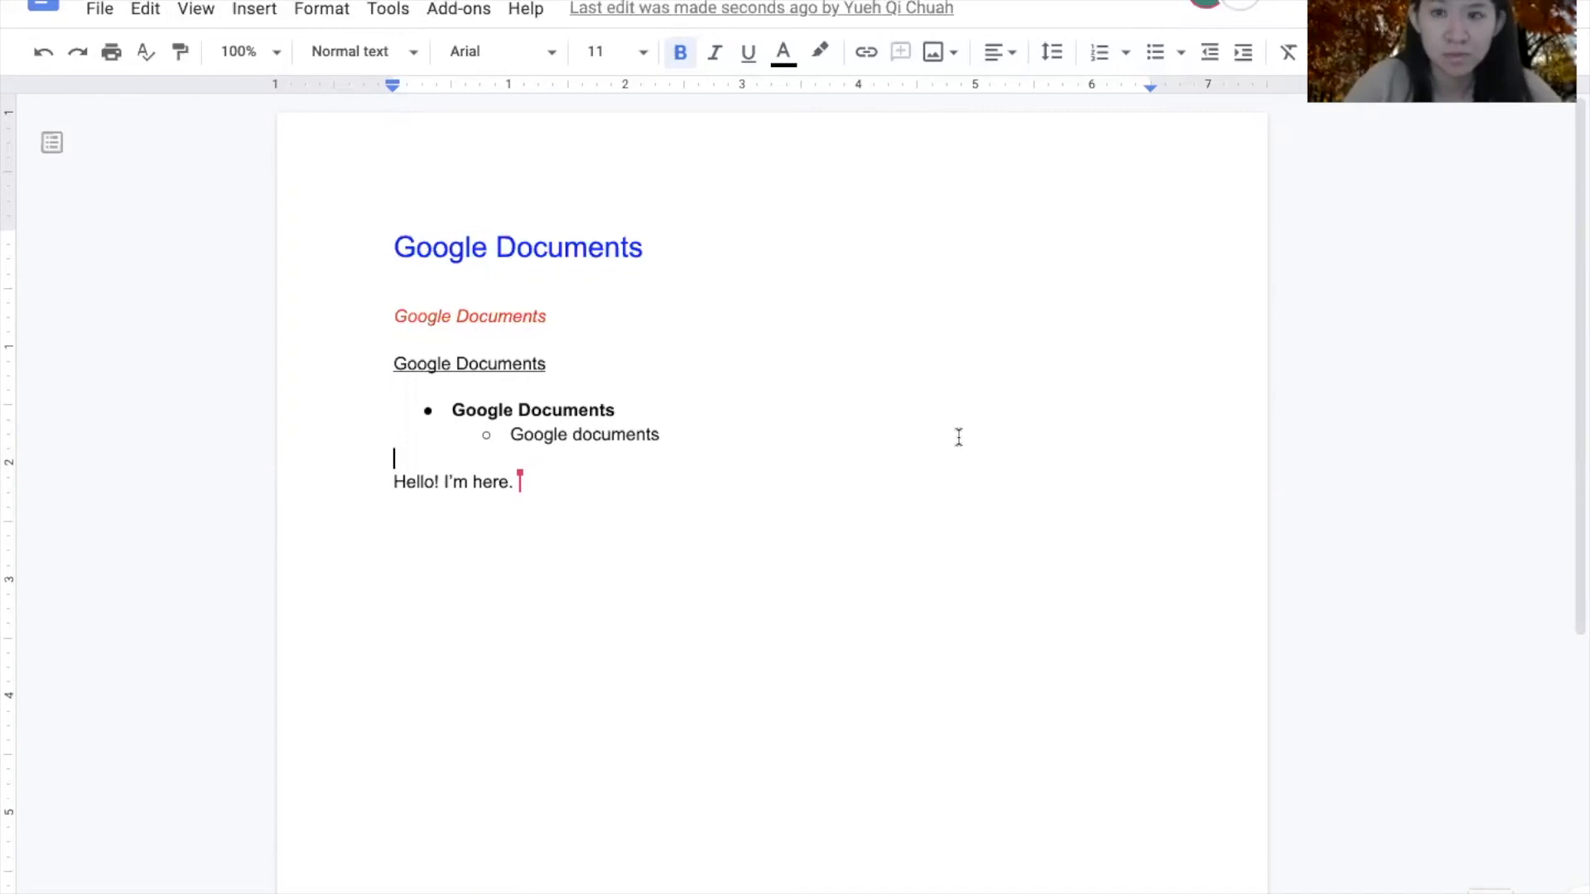
key(BackSpace)
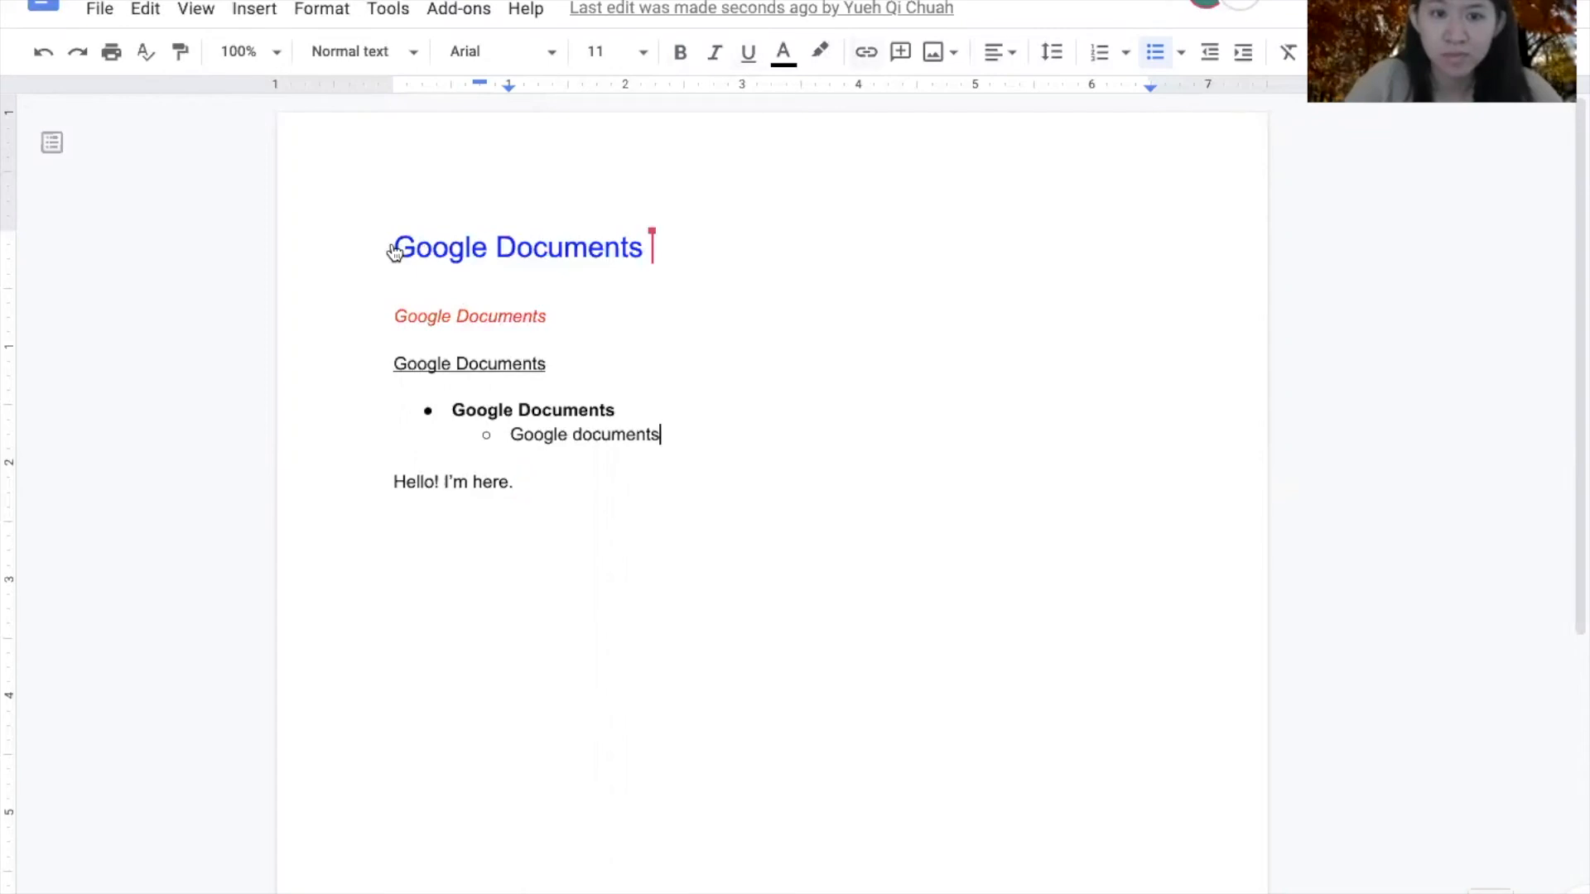
- Select the Google Documents heading and change its text colour from blue to orange
click(394, 248)
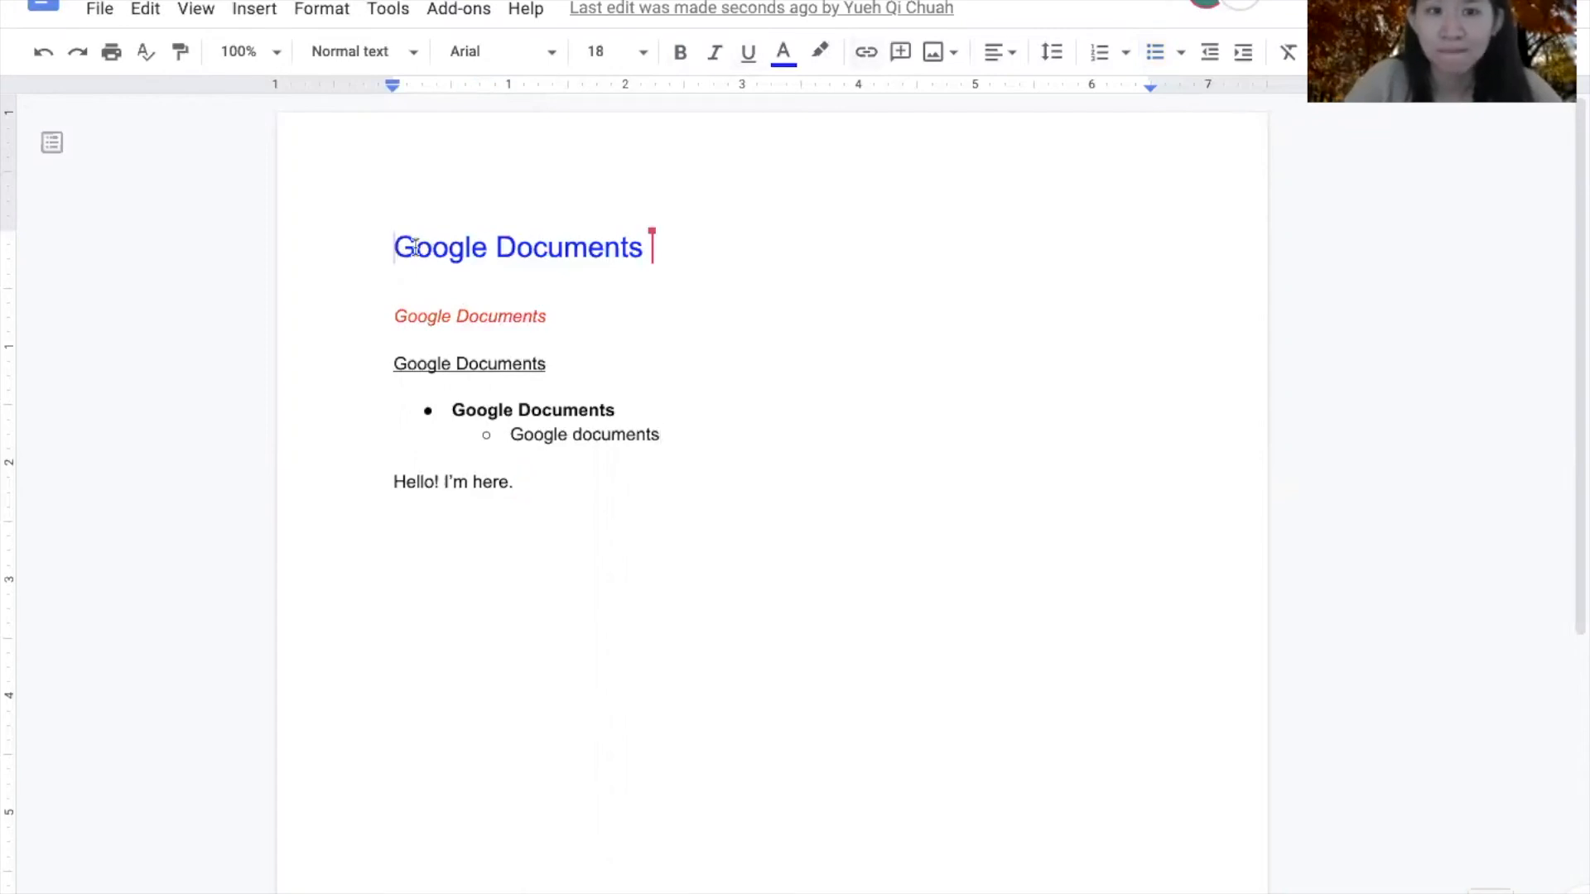
shift+click(656, 259)
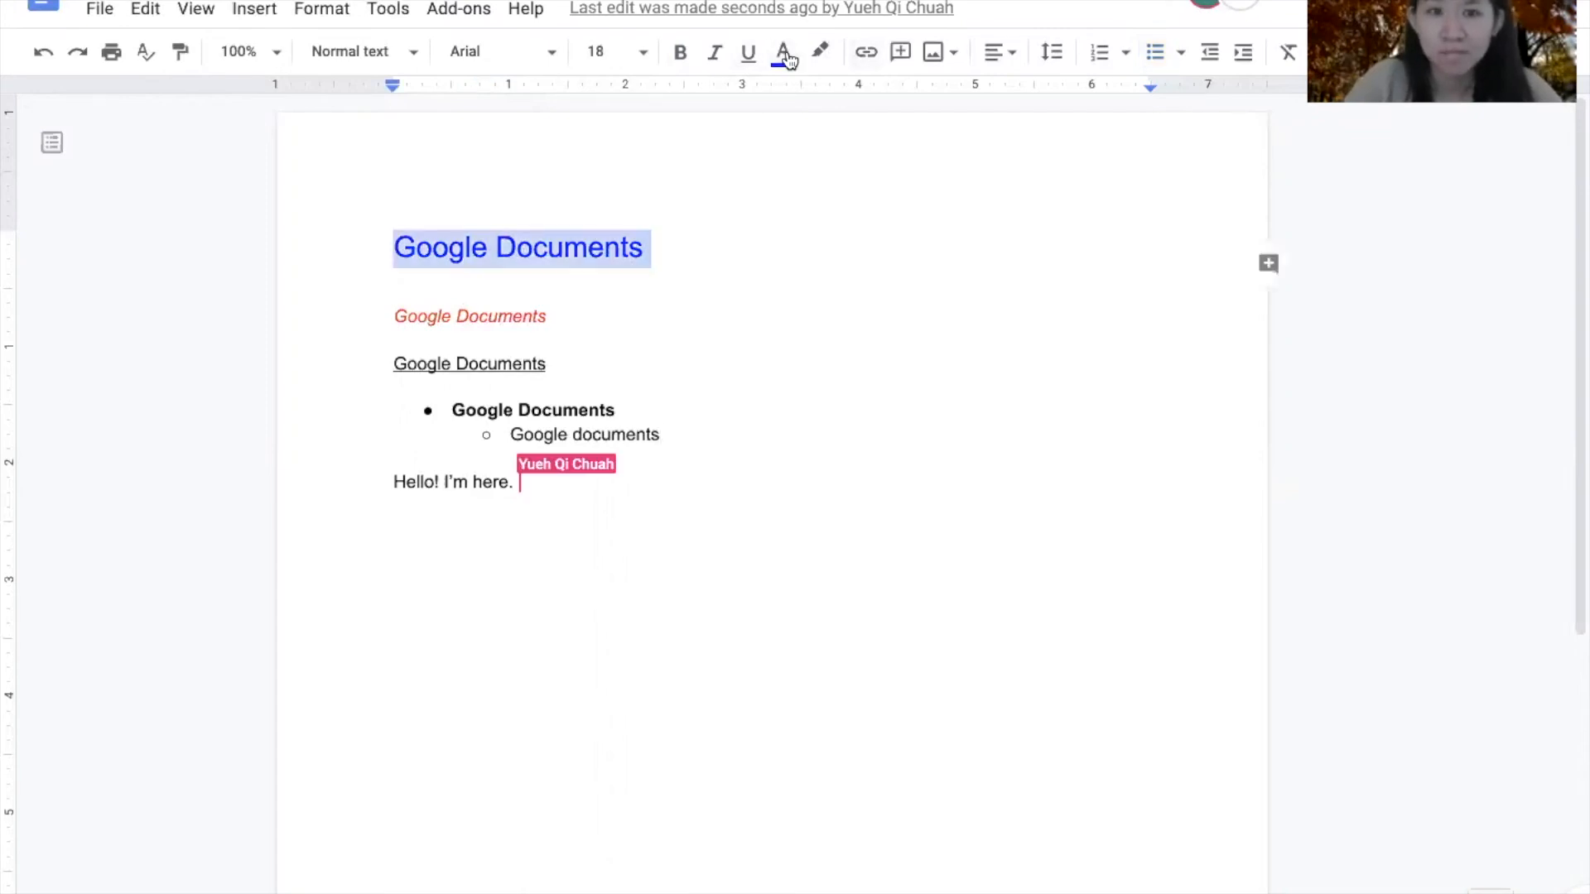
click(784, 52)
click(853, 128)
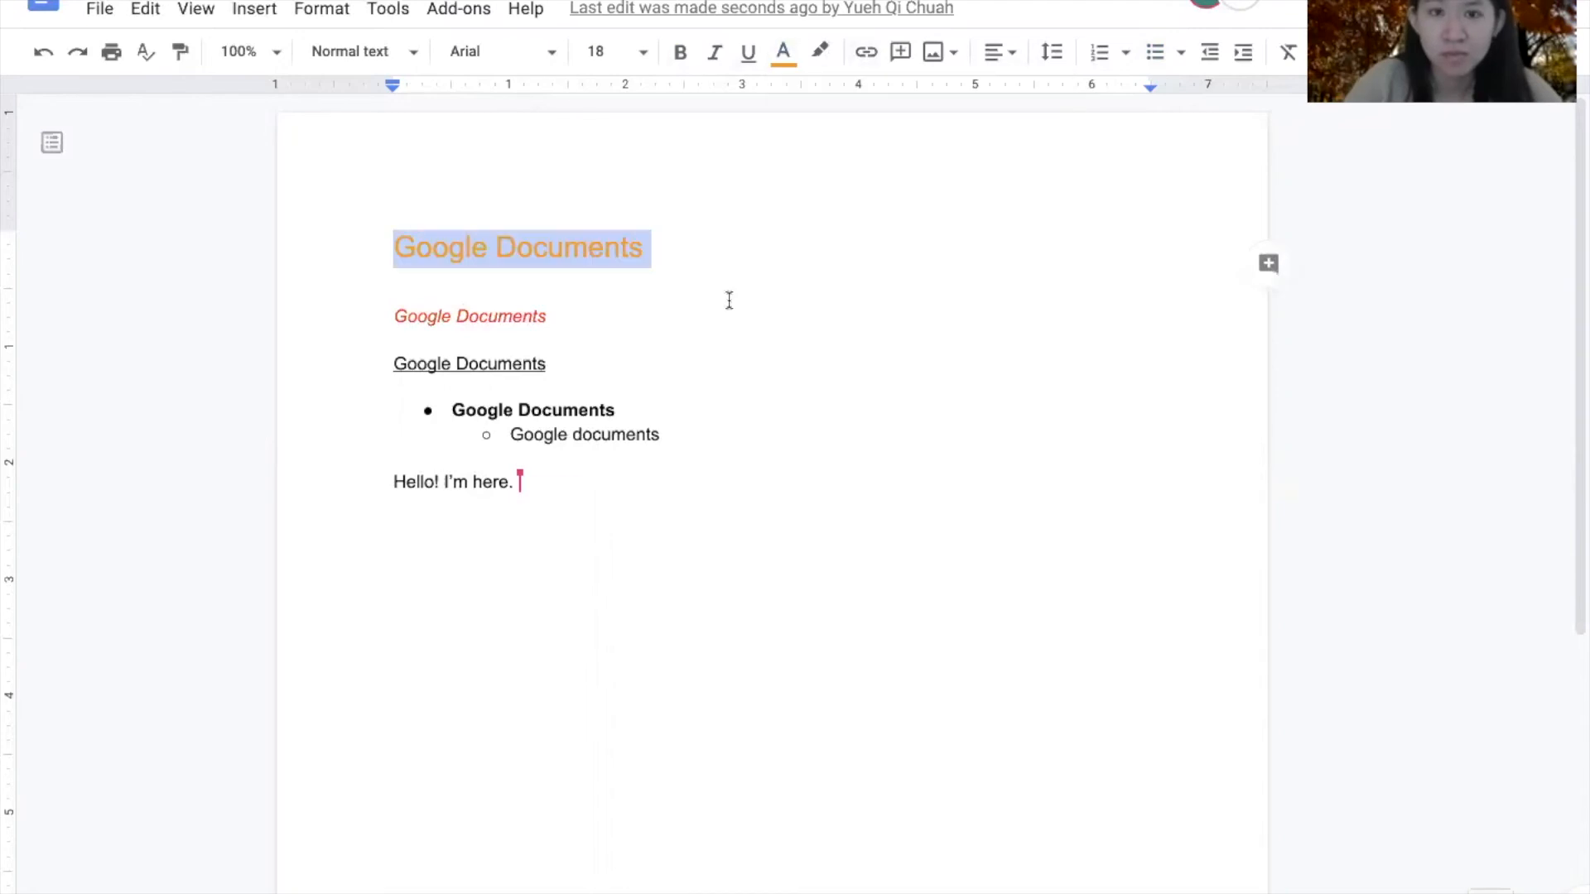
click(548, 601)
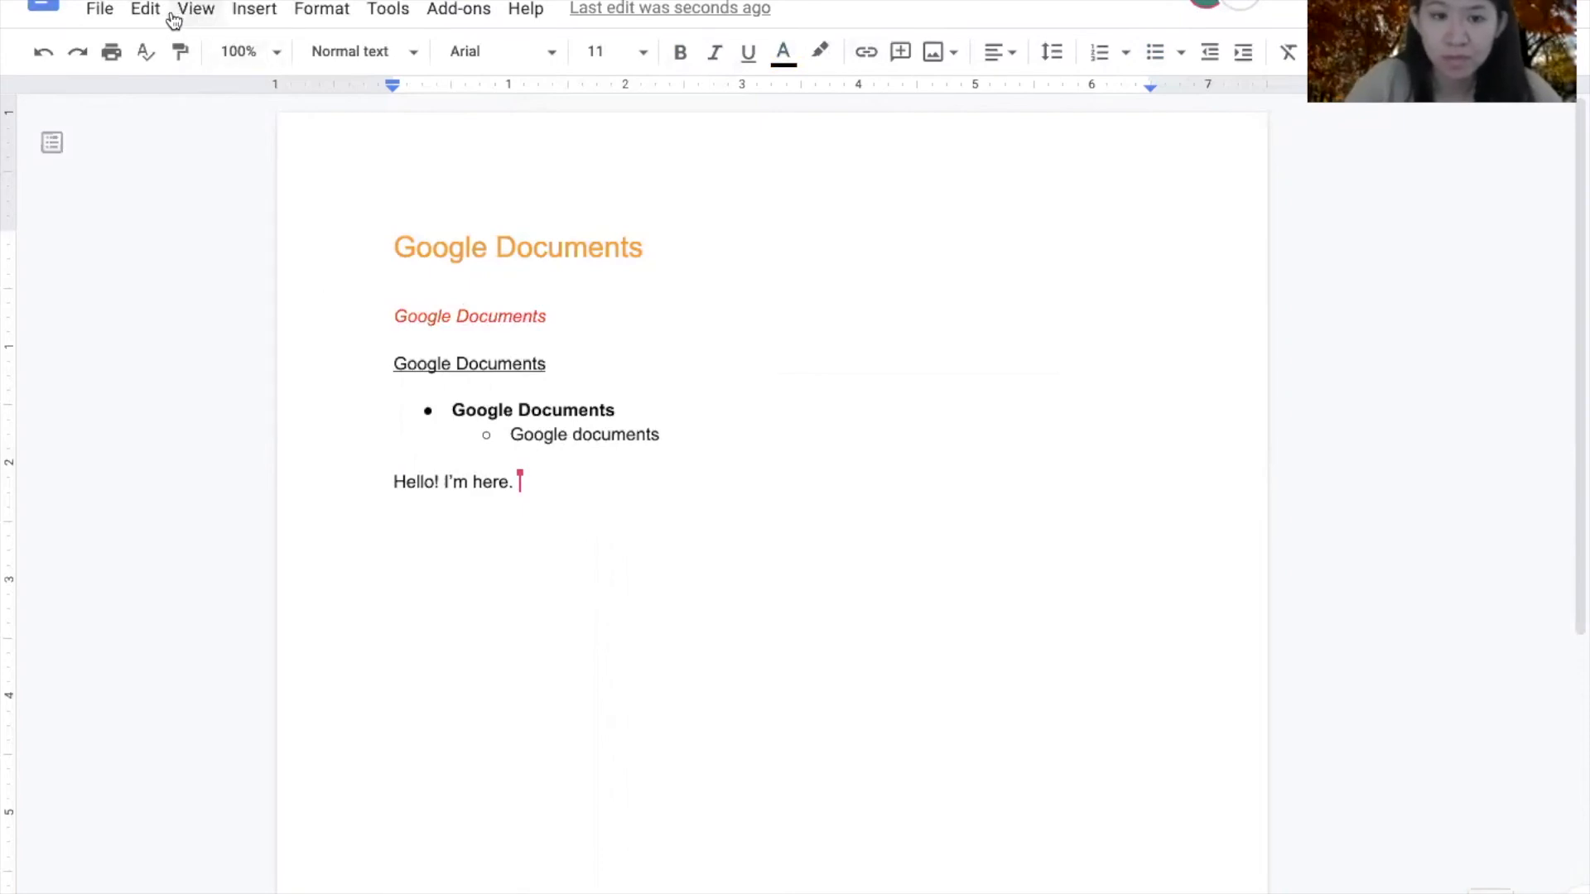
click(267, 10)
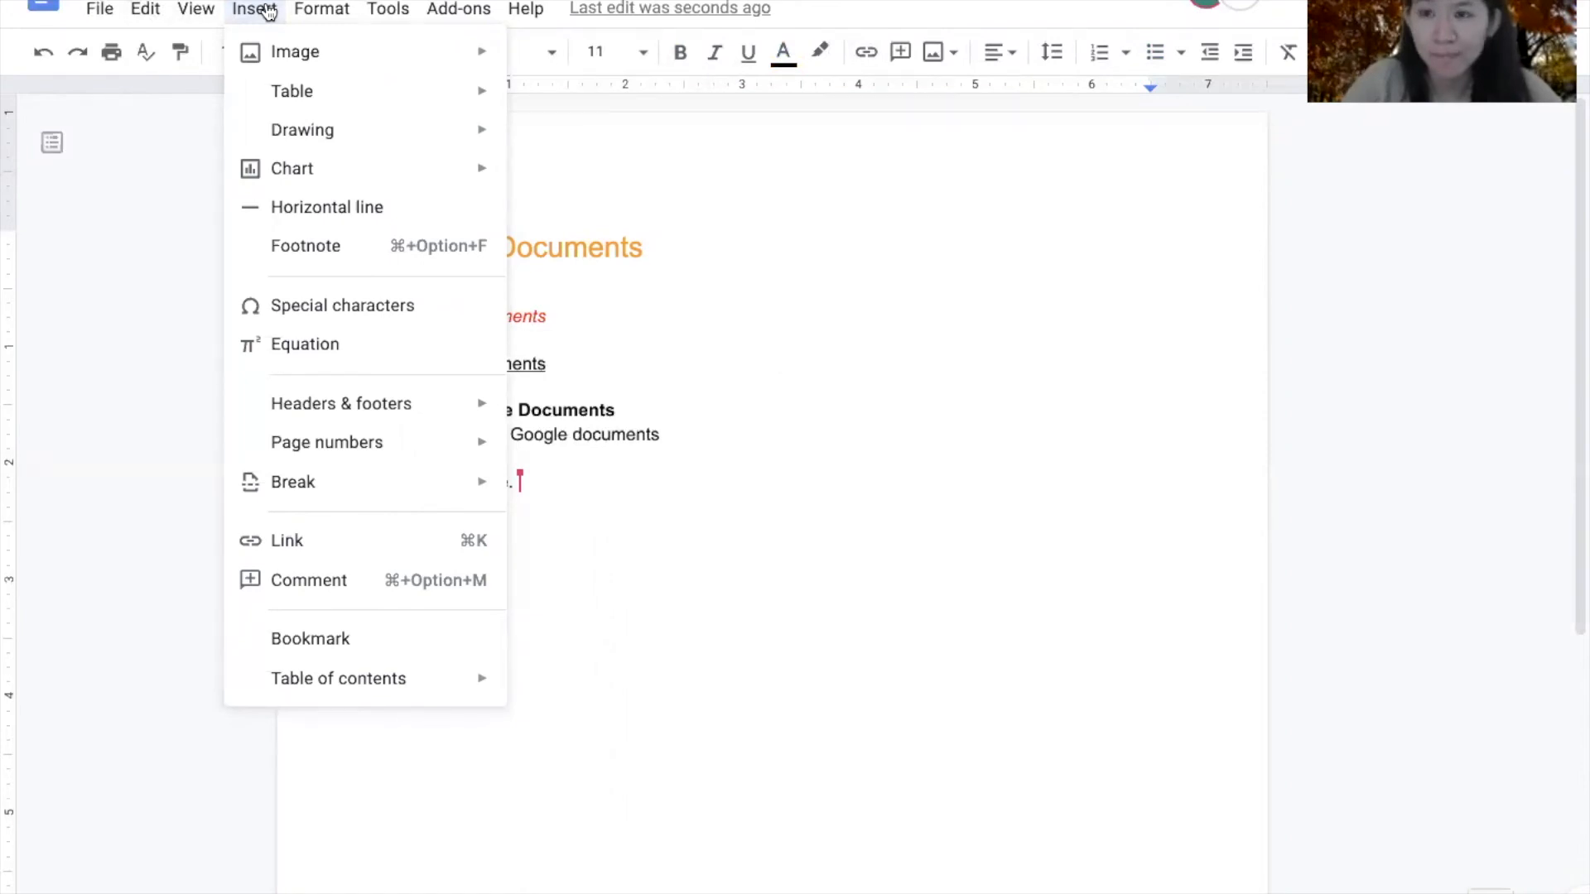
- Dismiss the Insert menu, reopen and close it, then close the Format menu without applying anything
click(662, 214)
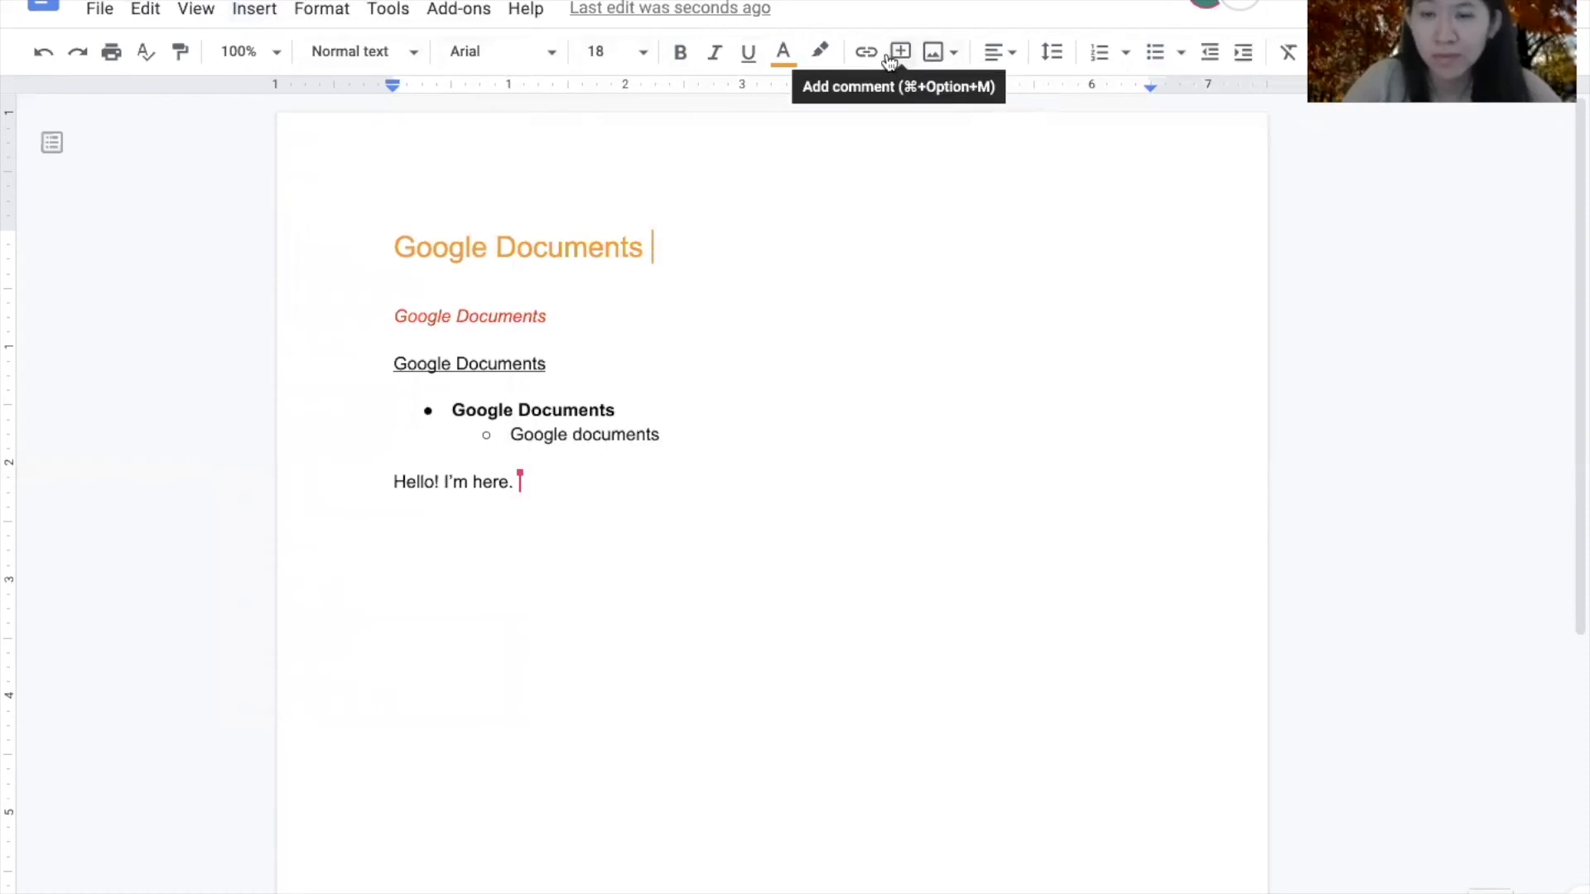
click(254, 11)
click(249, 16)
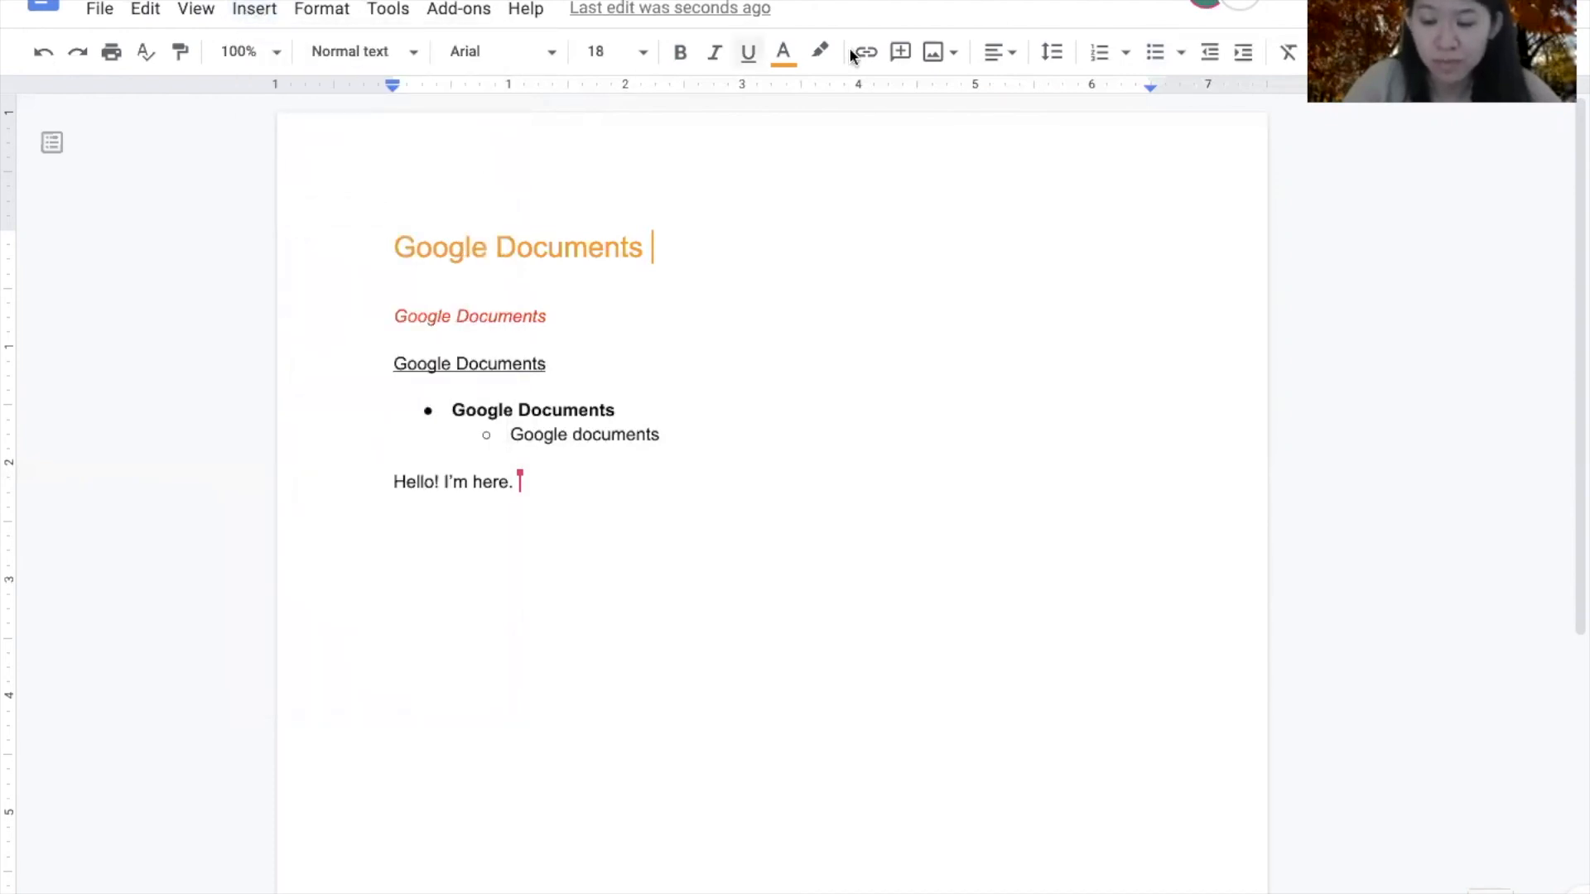
click(322, 11)
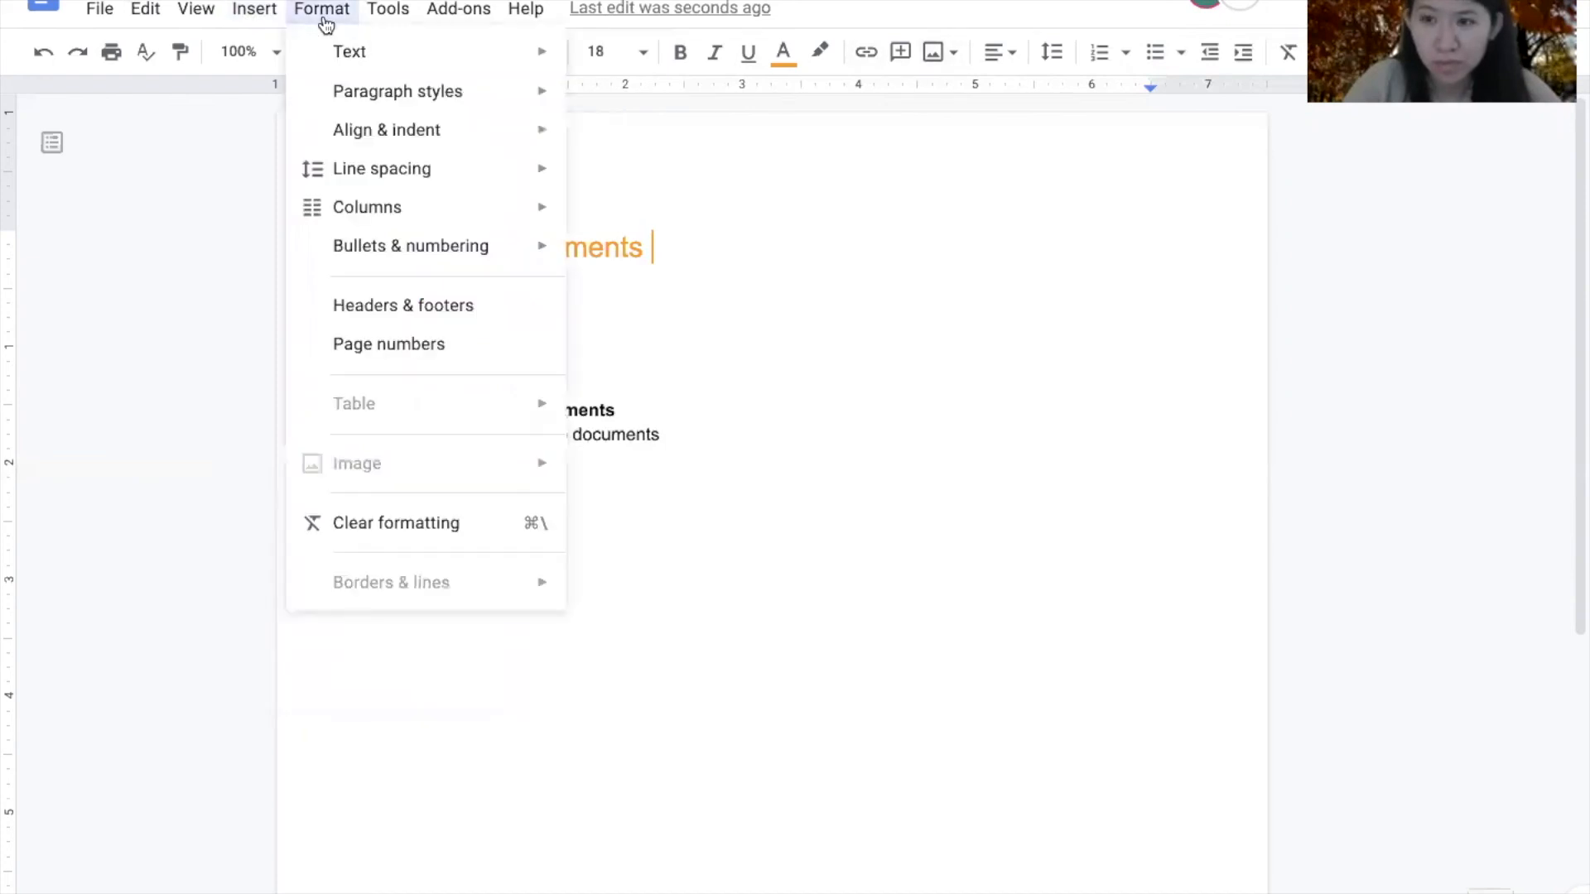
mouse_move(496, 65)
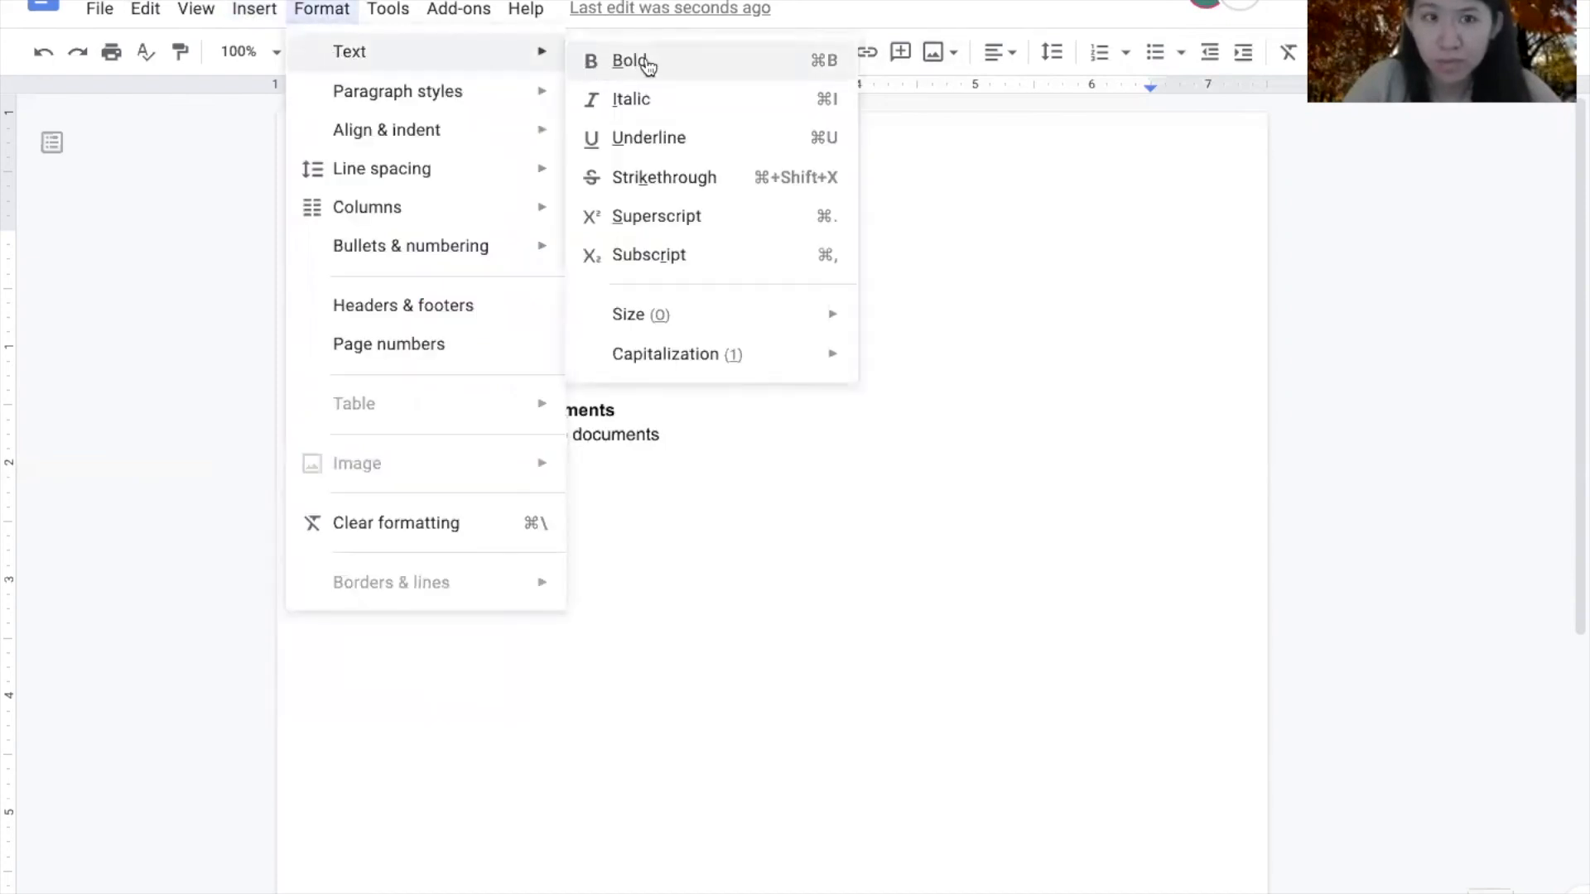
click(914, 335)
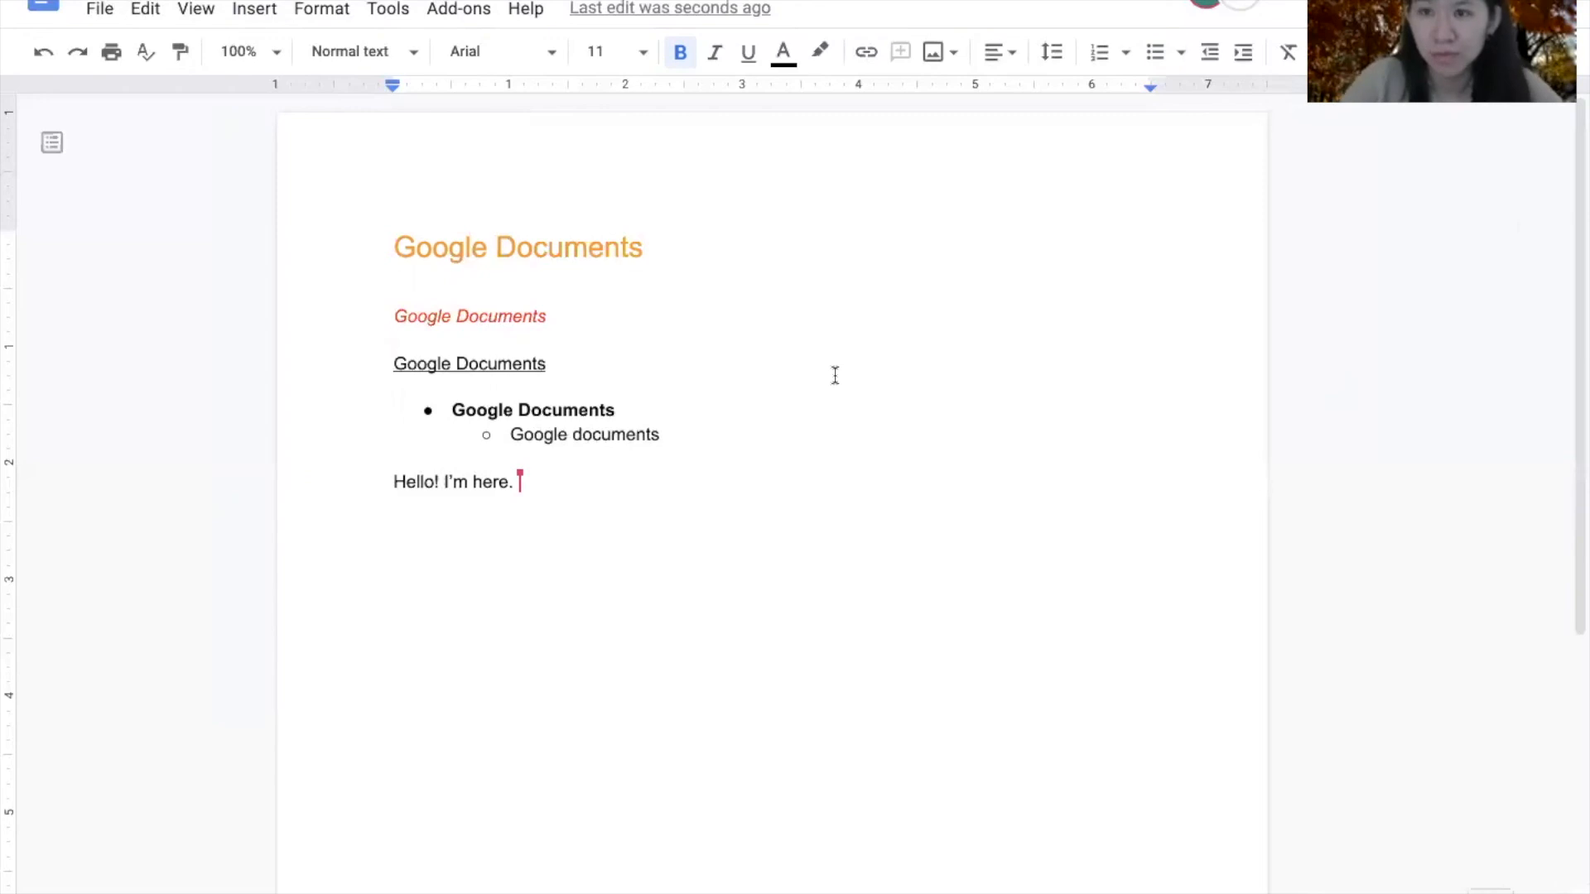
- Select the underlined Google Documents line and post the comment 'great job!' on it
click(392, 363)
drag(393, 363, 548, 365)
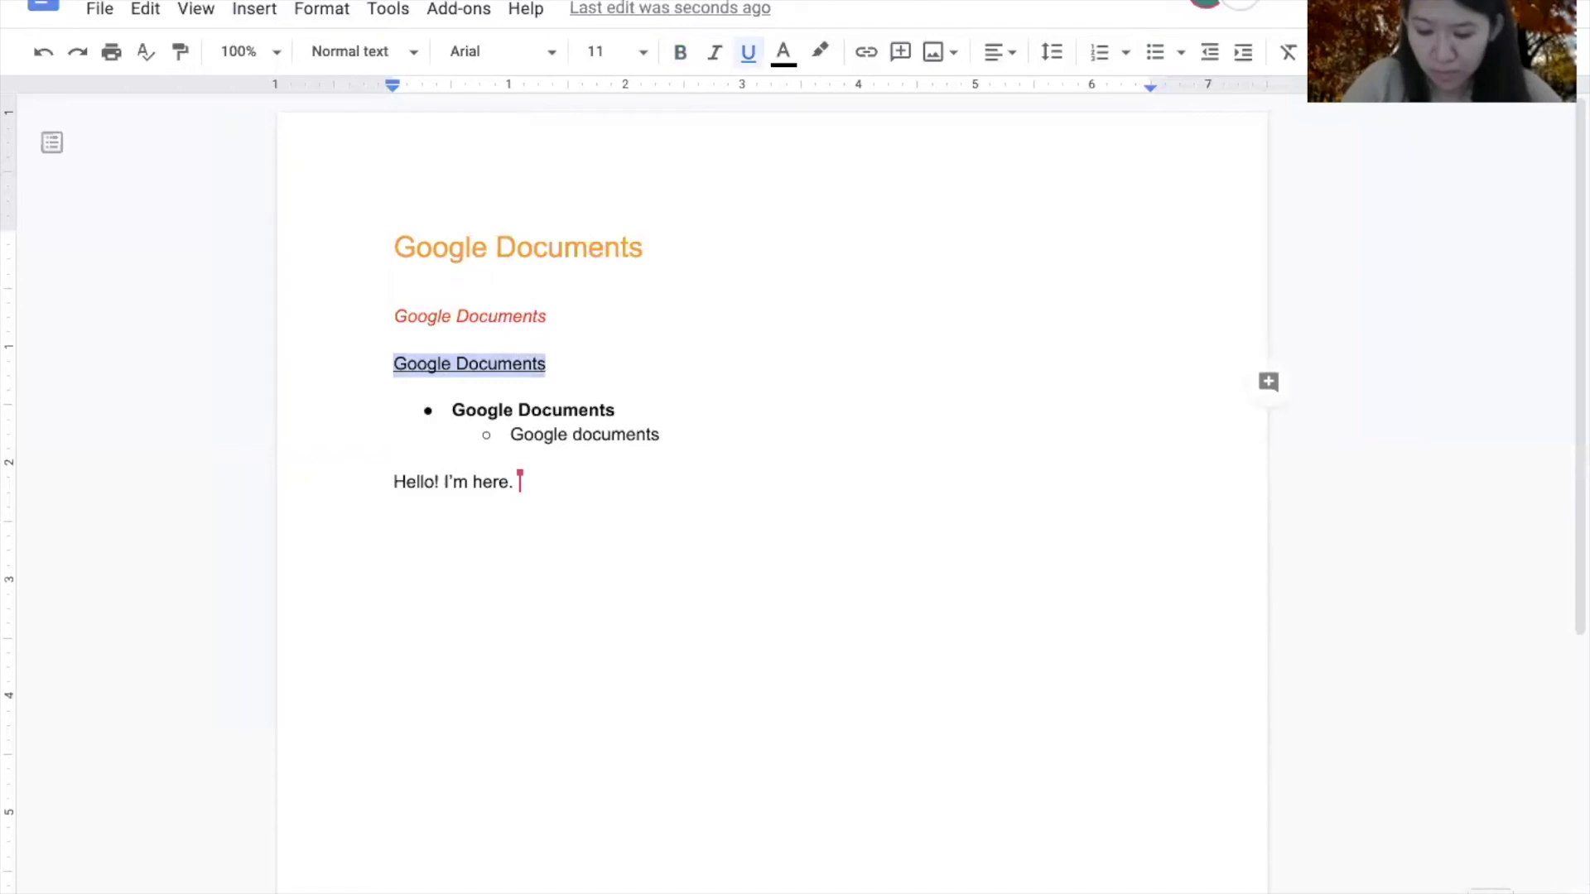
click(1336, 5)
click(1464, 55)
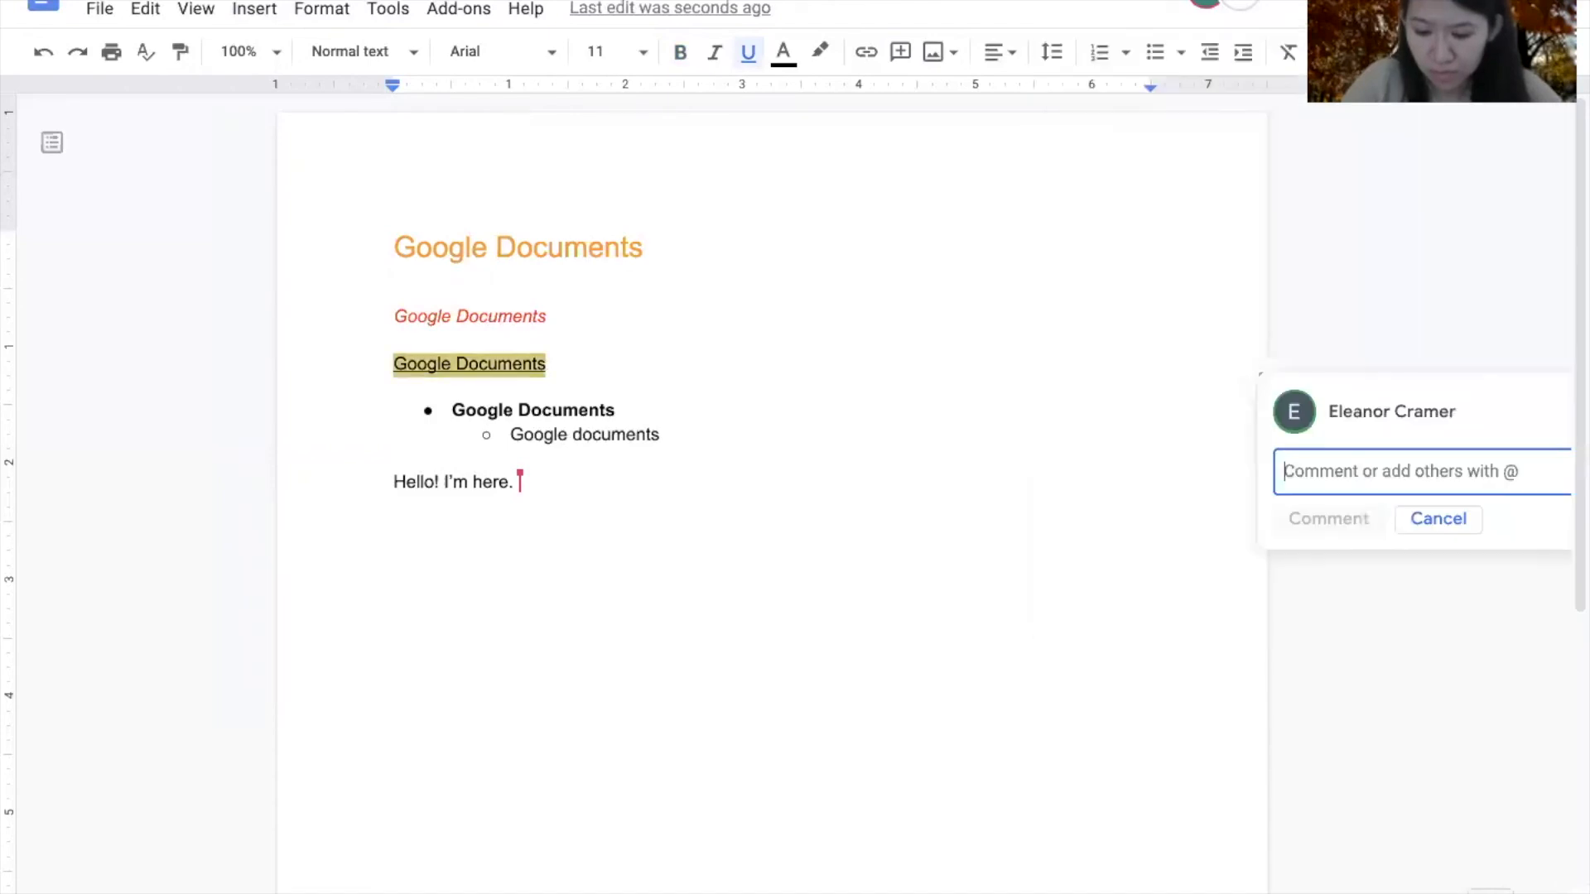
text(great job!)
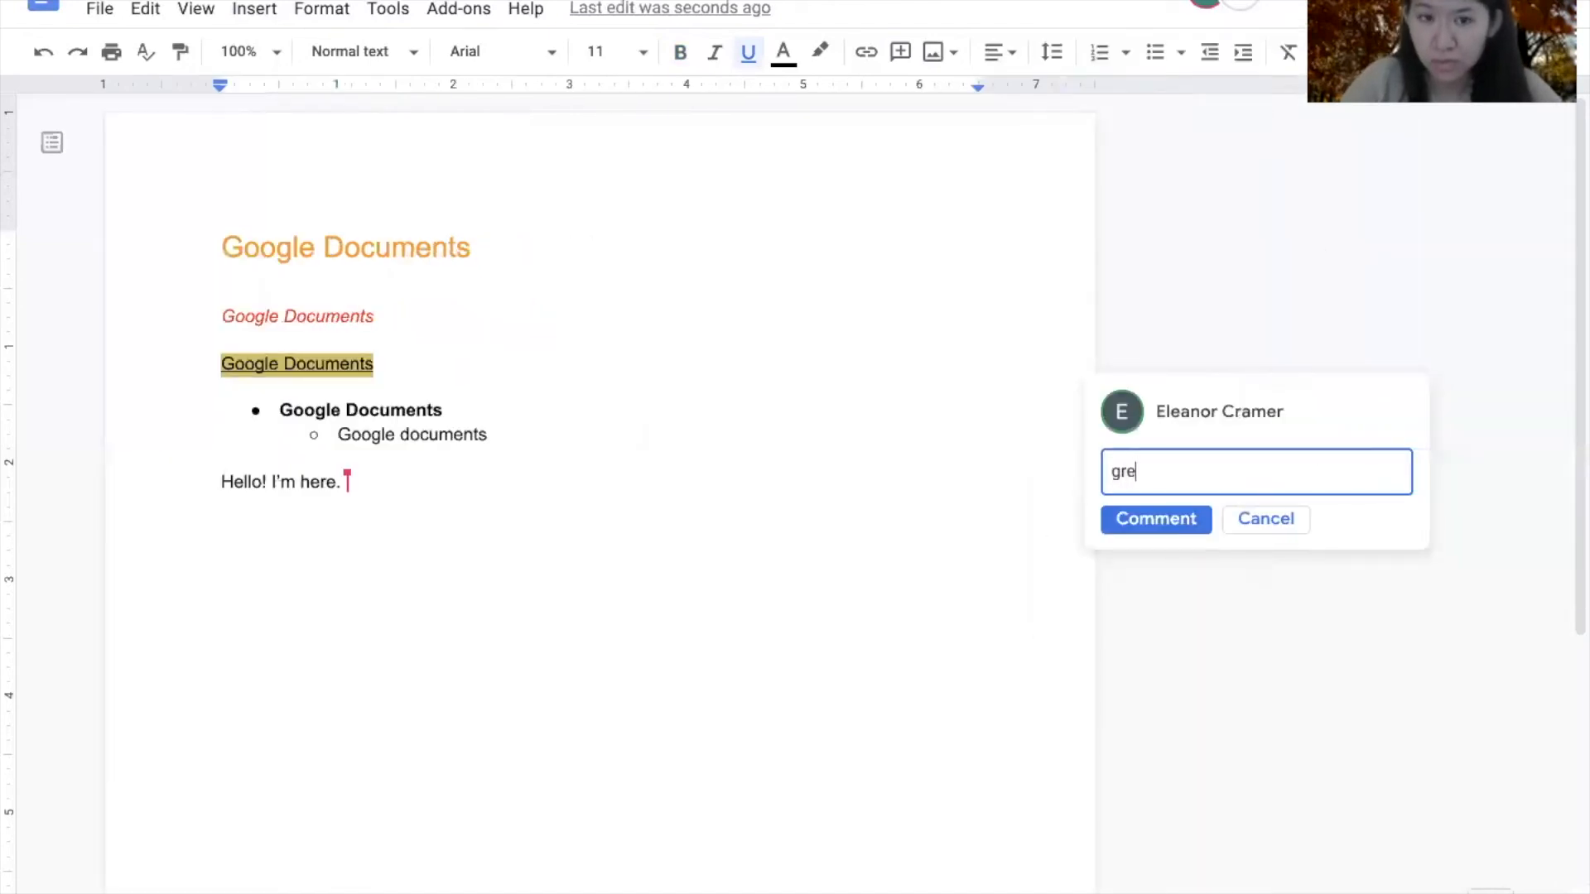
click(1156, 520)
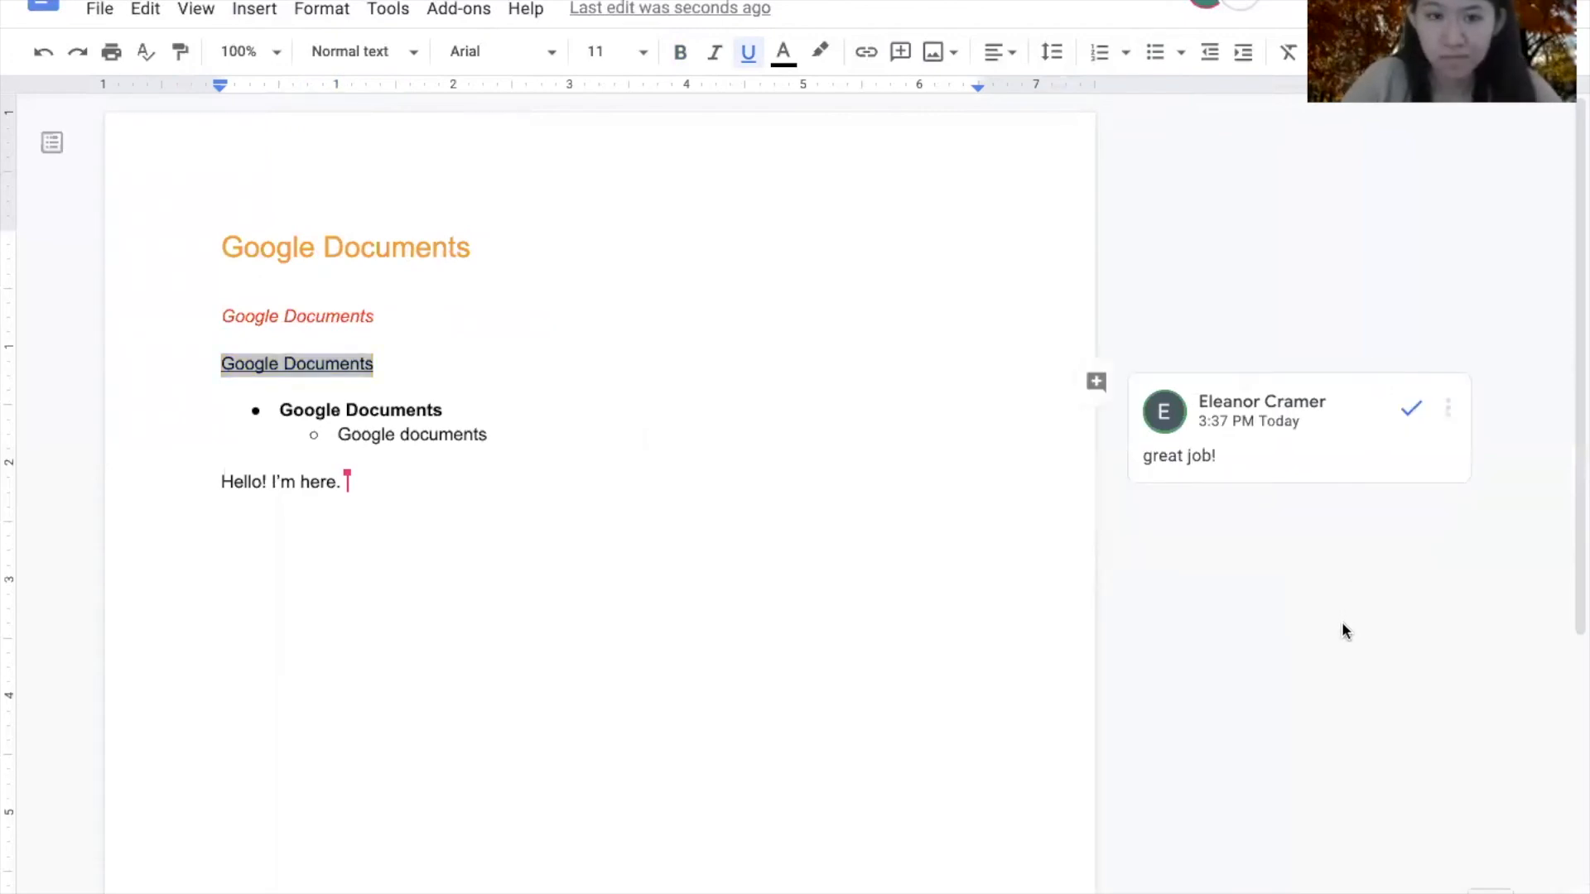
- Resolve the 'great job!' comment thread without replying
click(1267, 458)
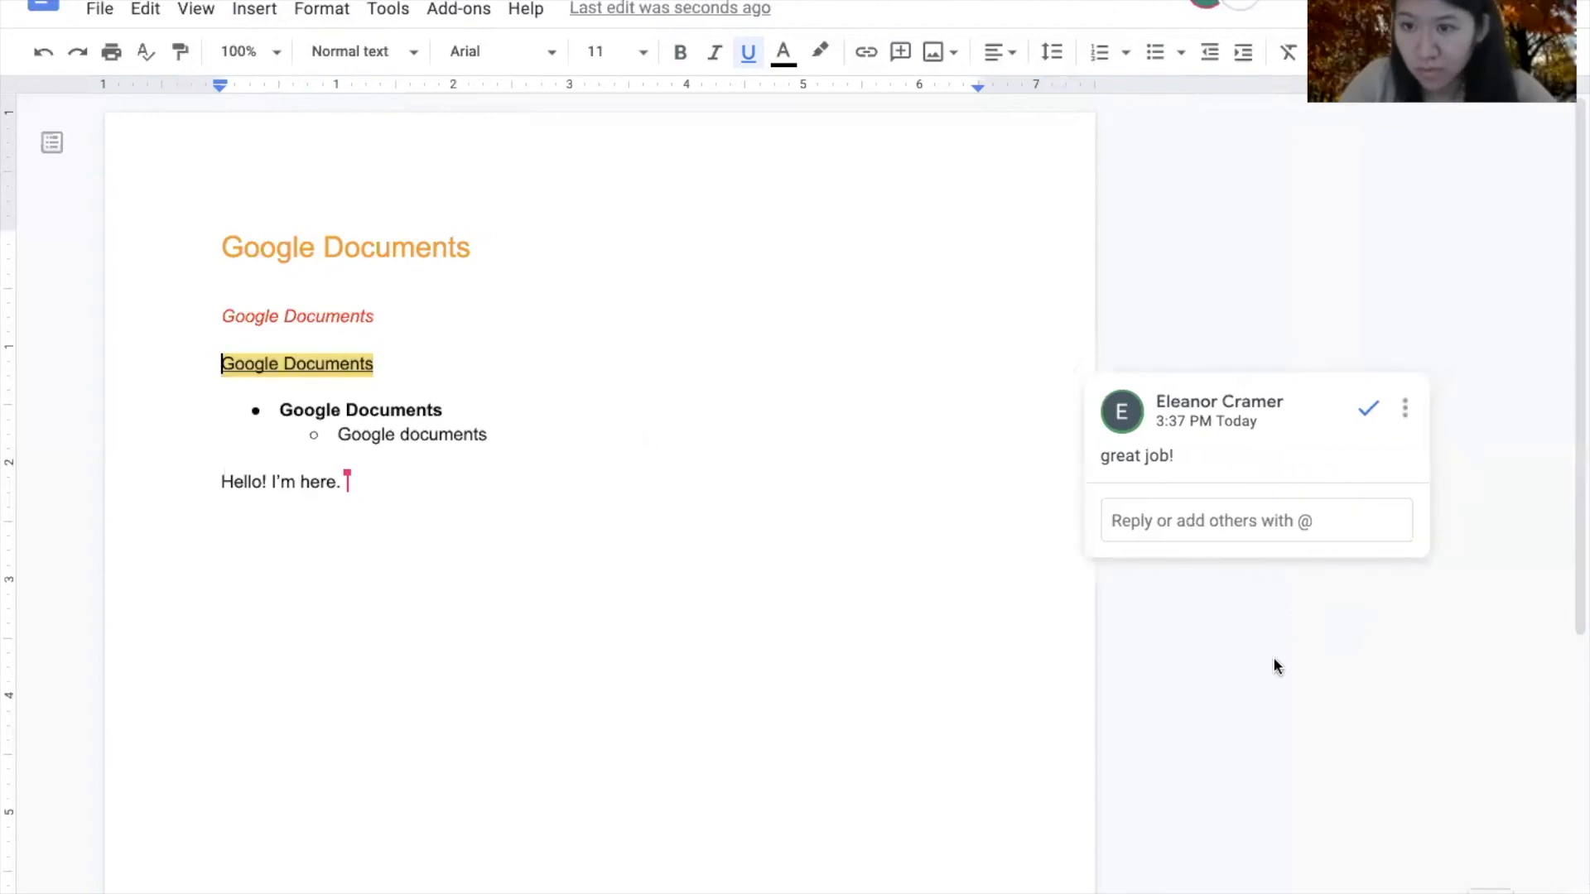
click(1237, 523)
click(1258, 249)
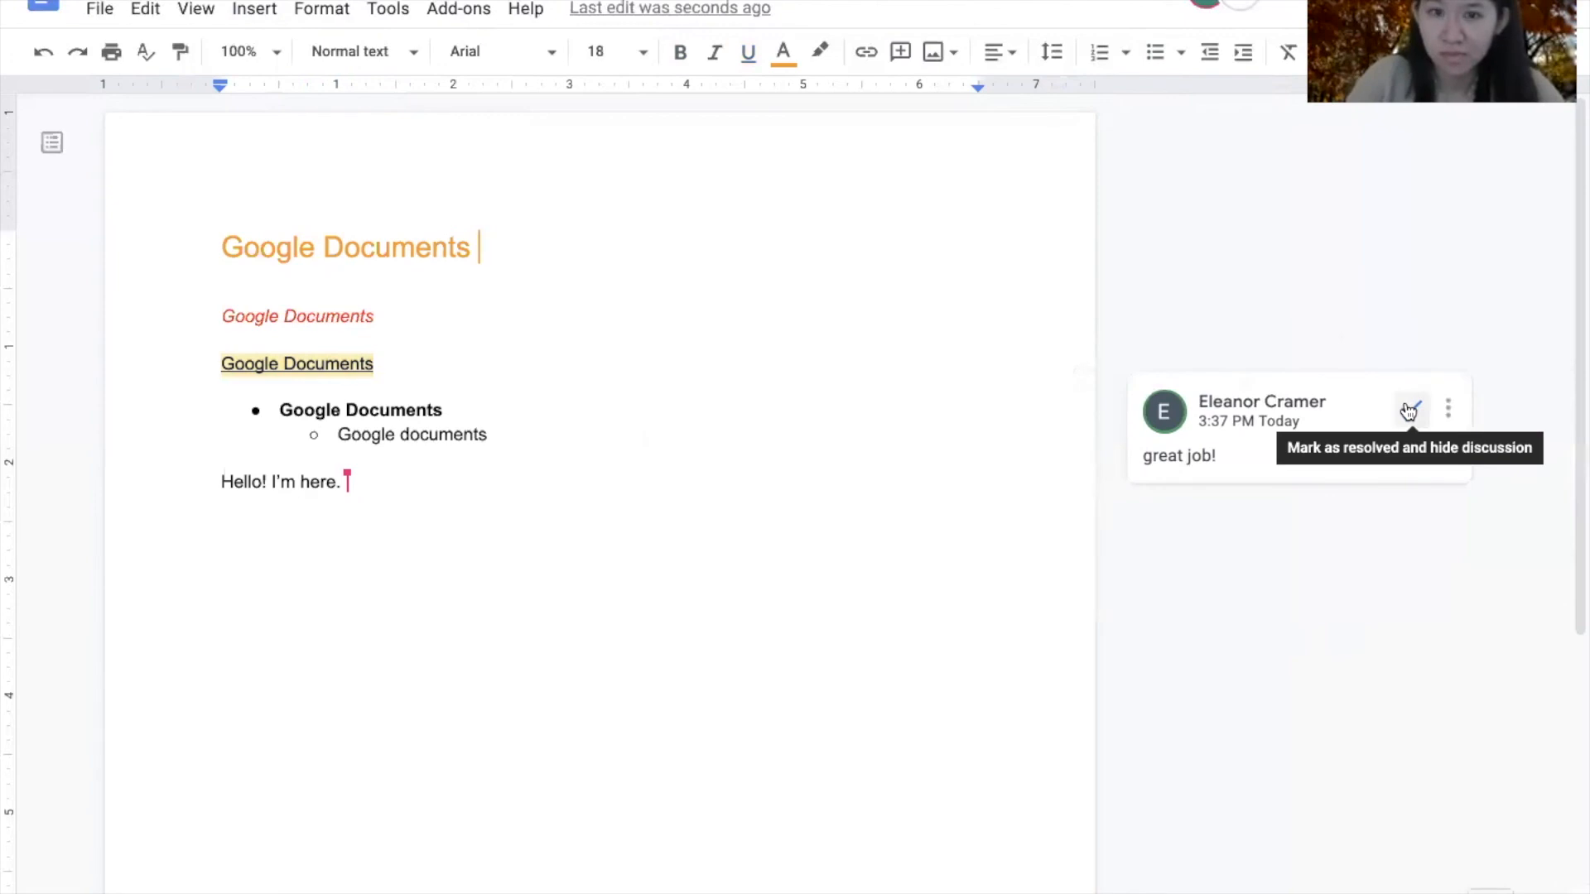
click(1408, 410)
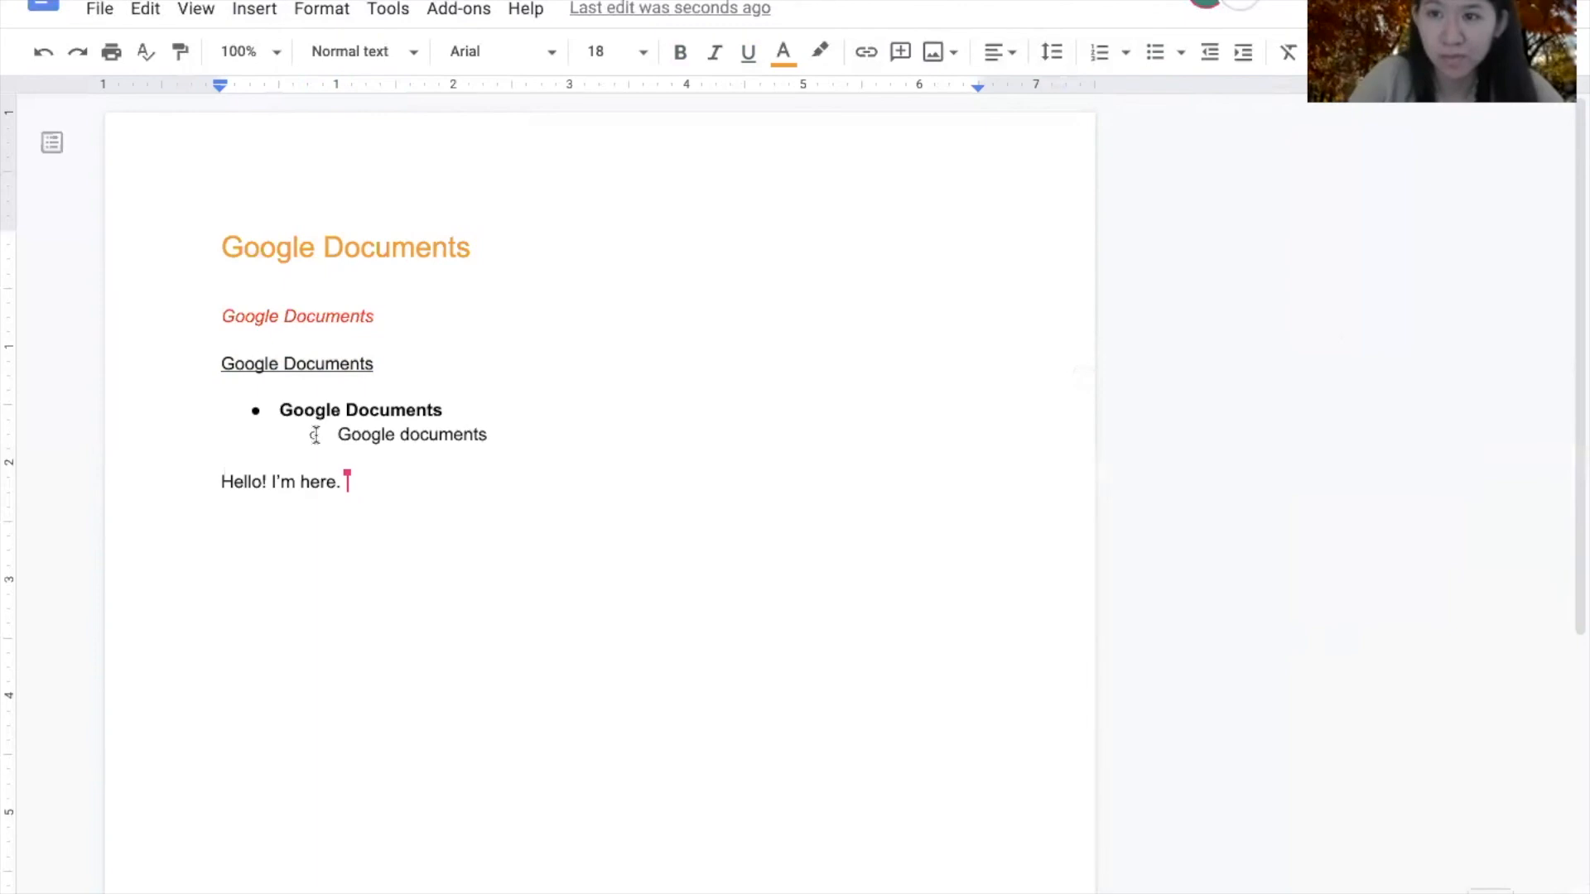
scroll(315, 435, down, 1)
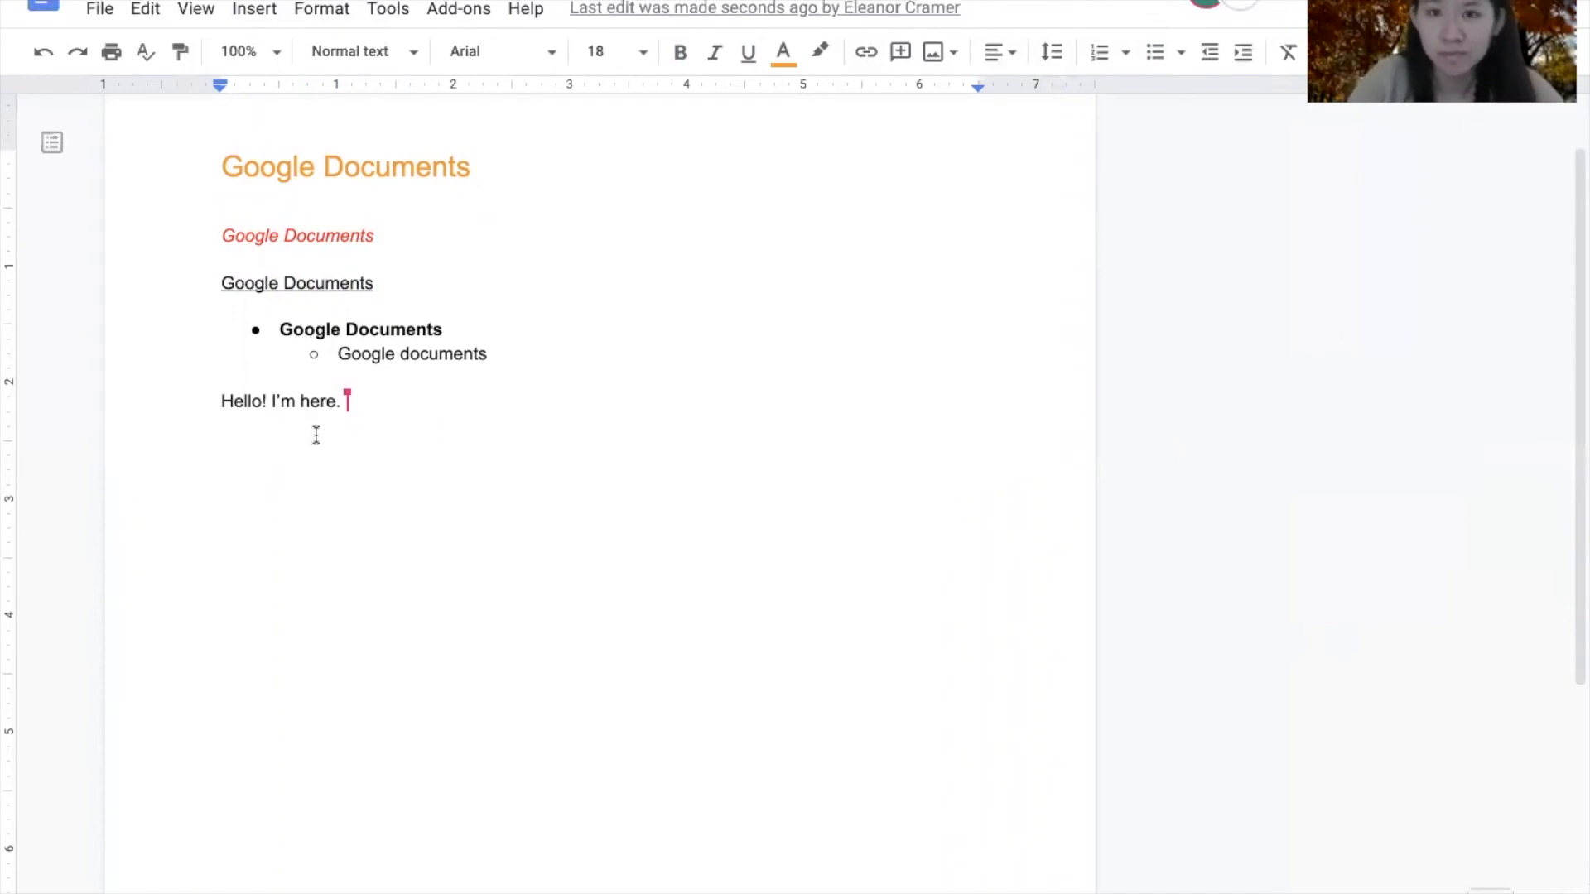
click(101, 12)
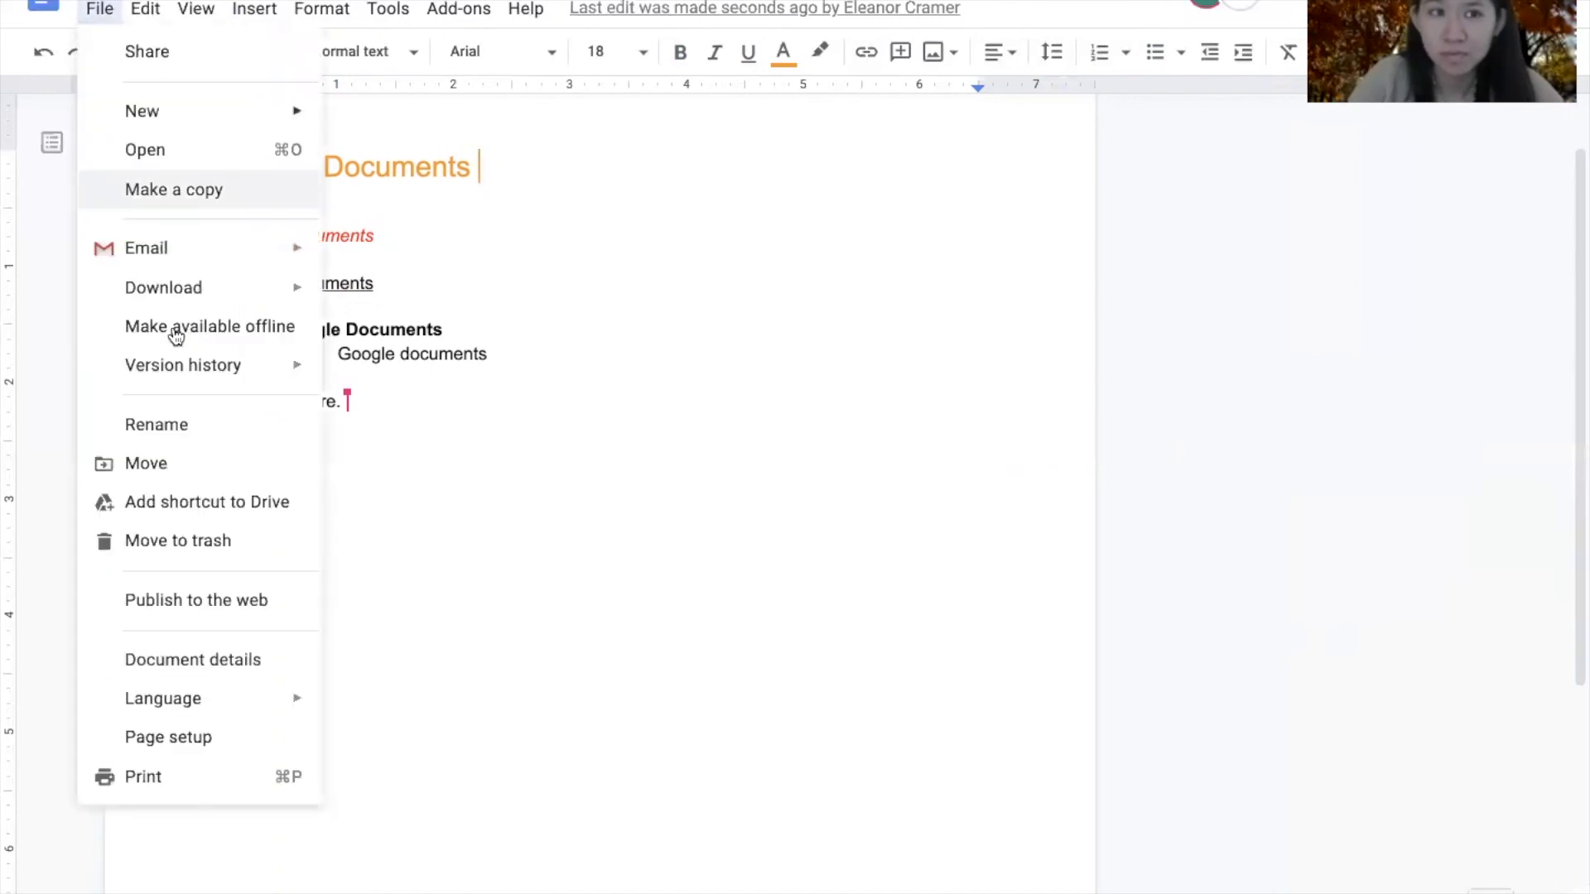
mouse_move(207, 298)
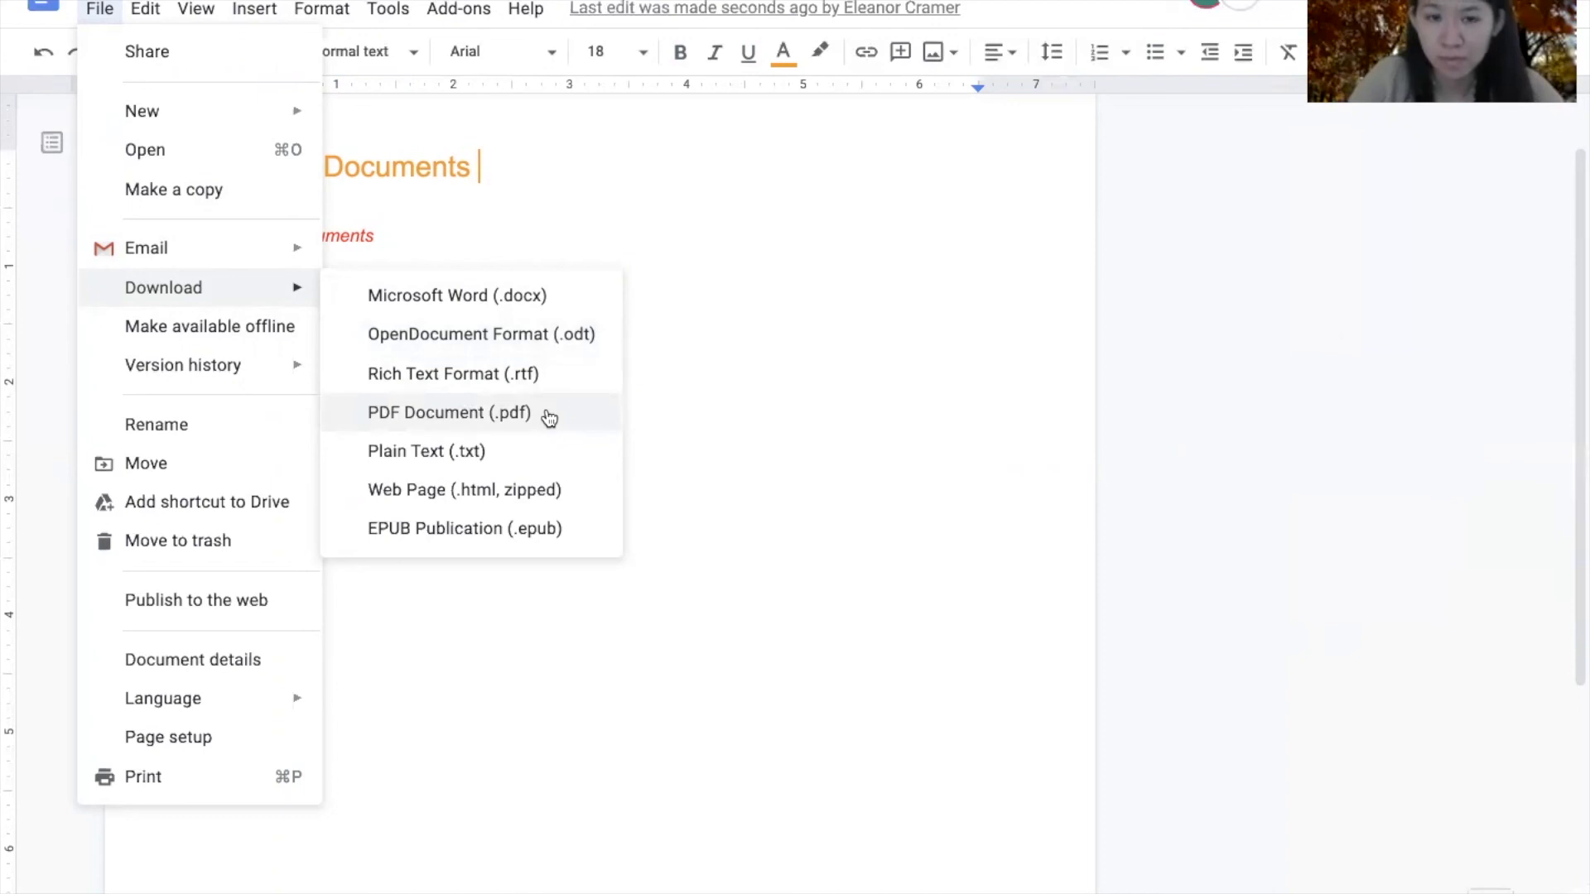
click(896, 378)
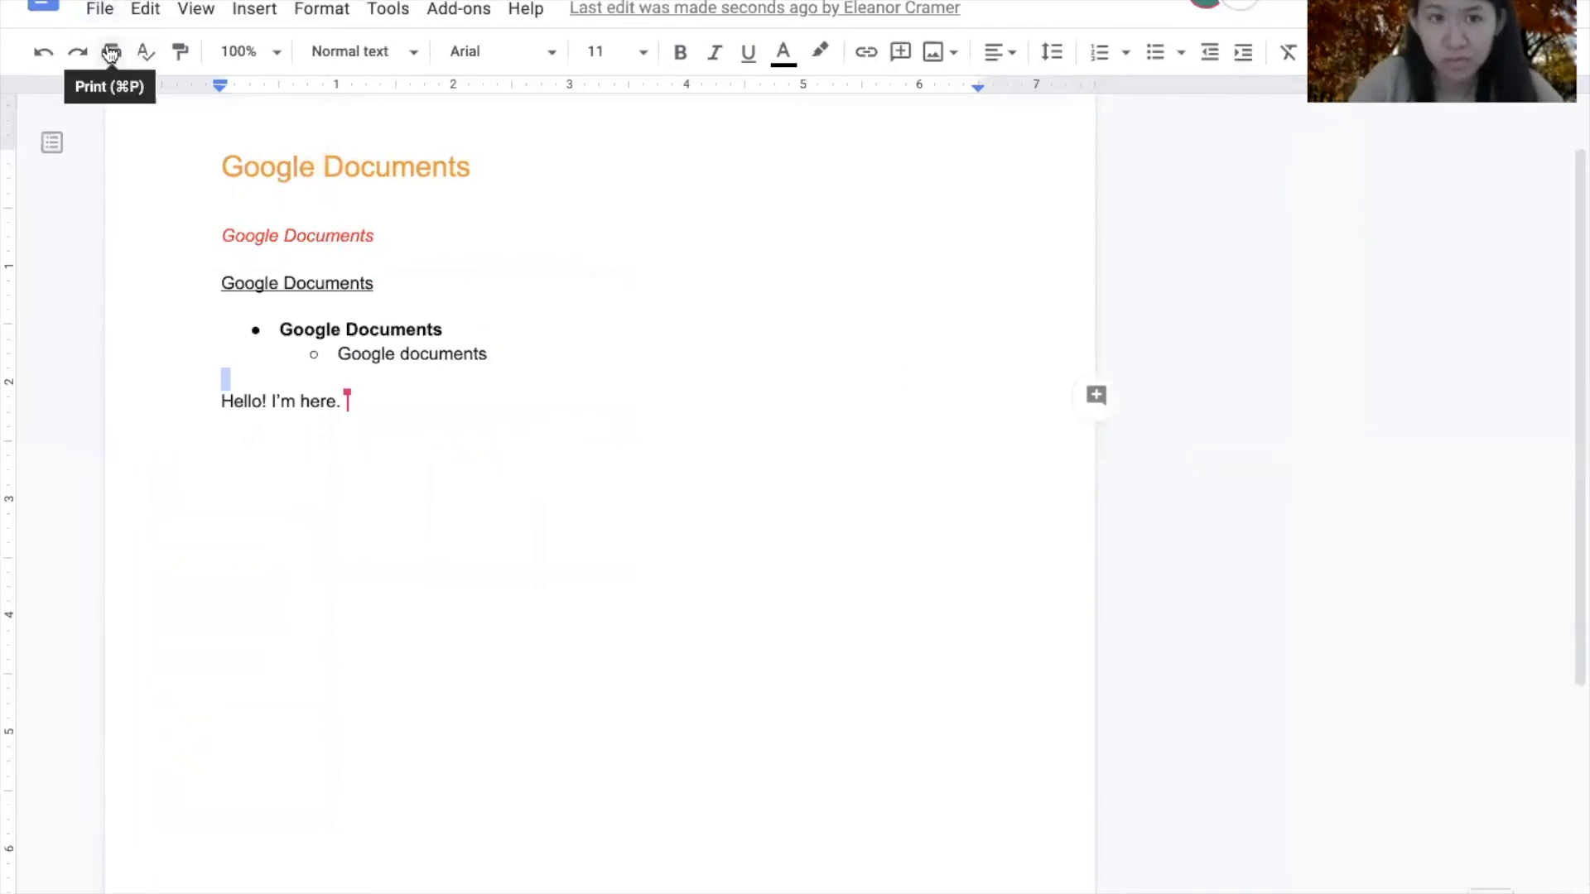
- Print the document from File > Print with papercat as the destination
click(100, 11)
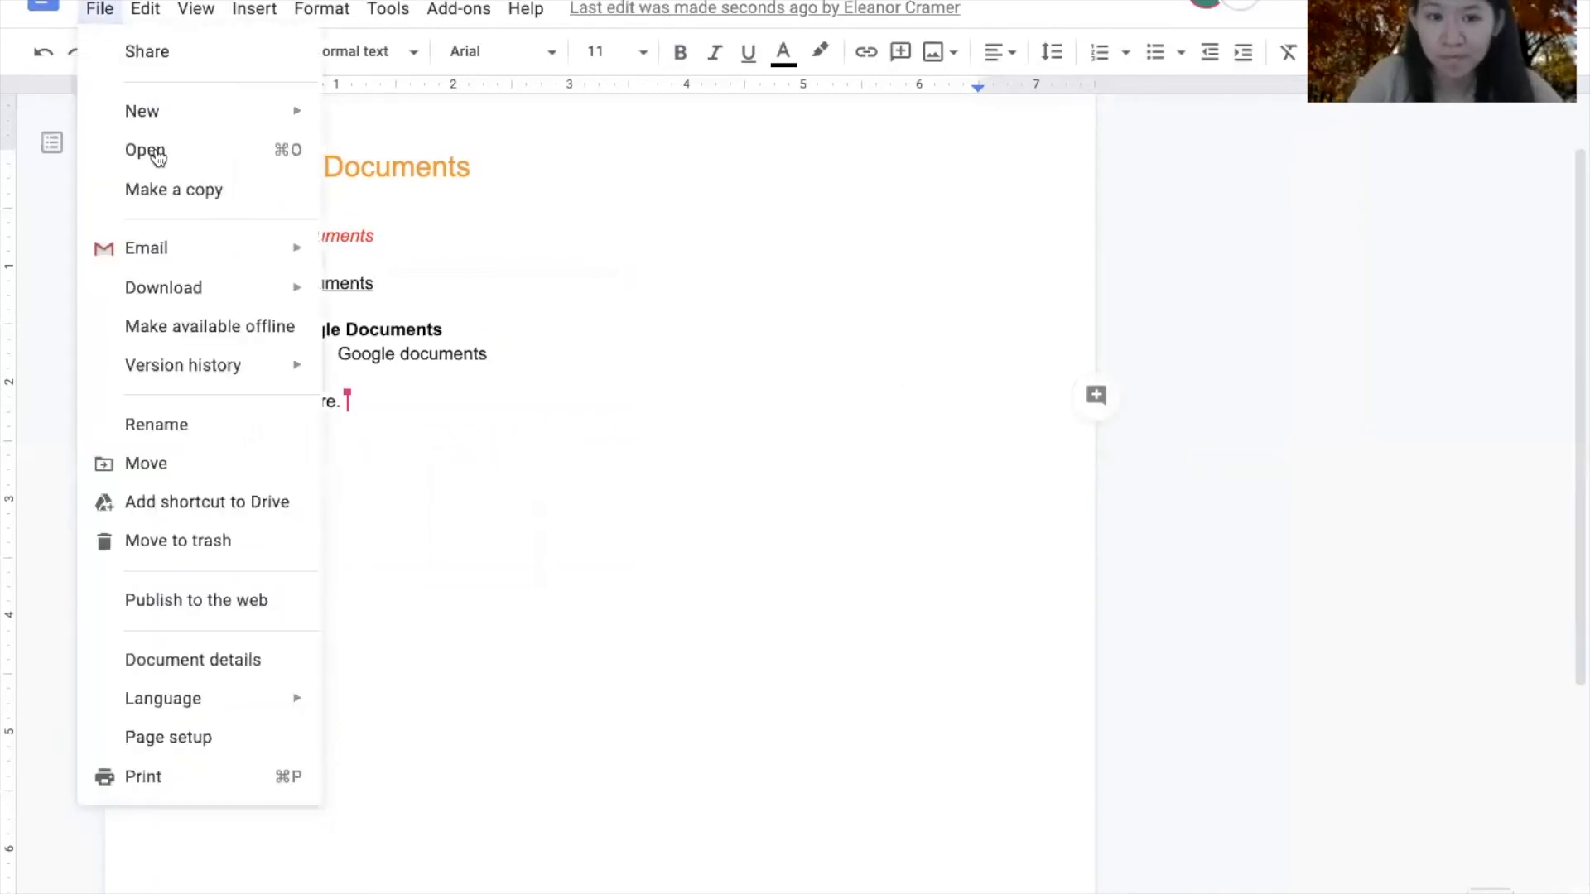
click(230, 774)
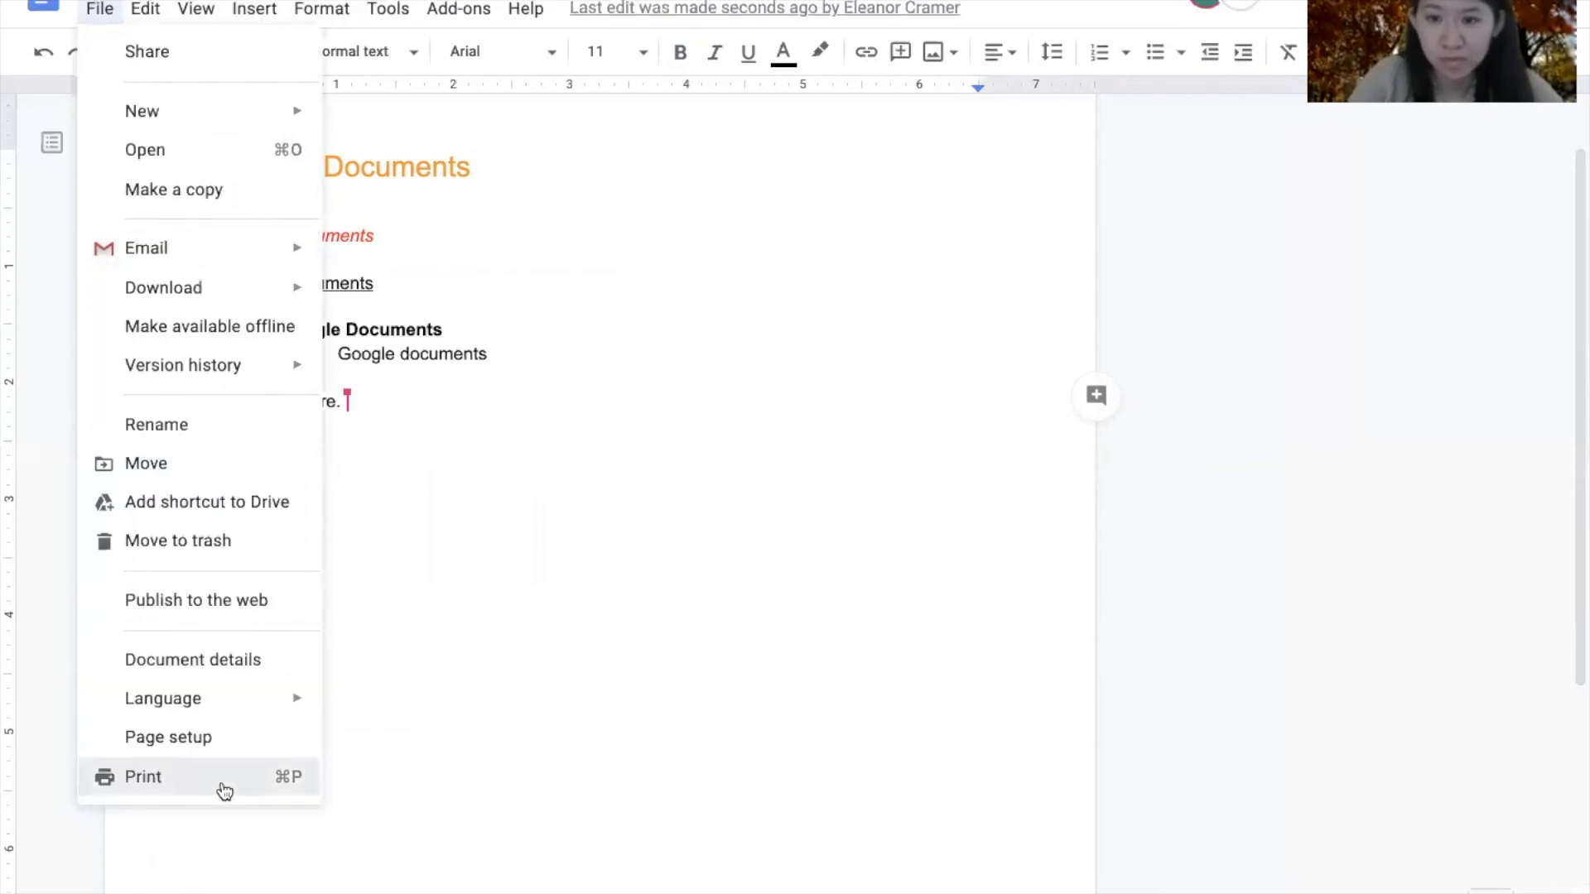
click(549, 605)
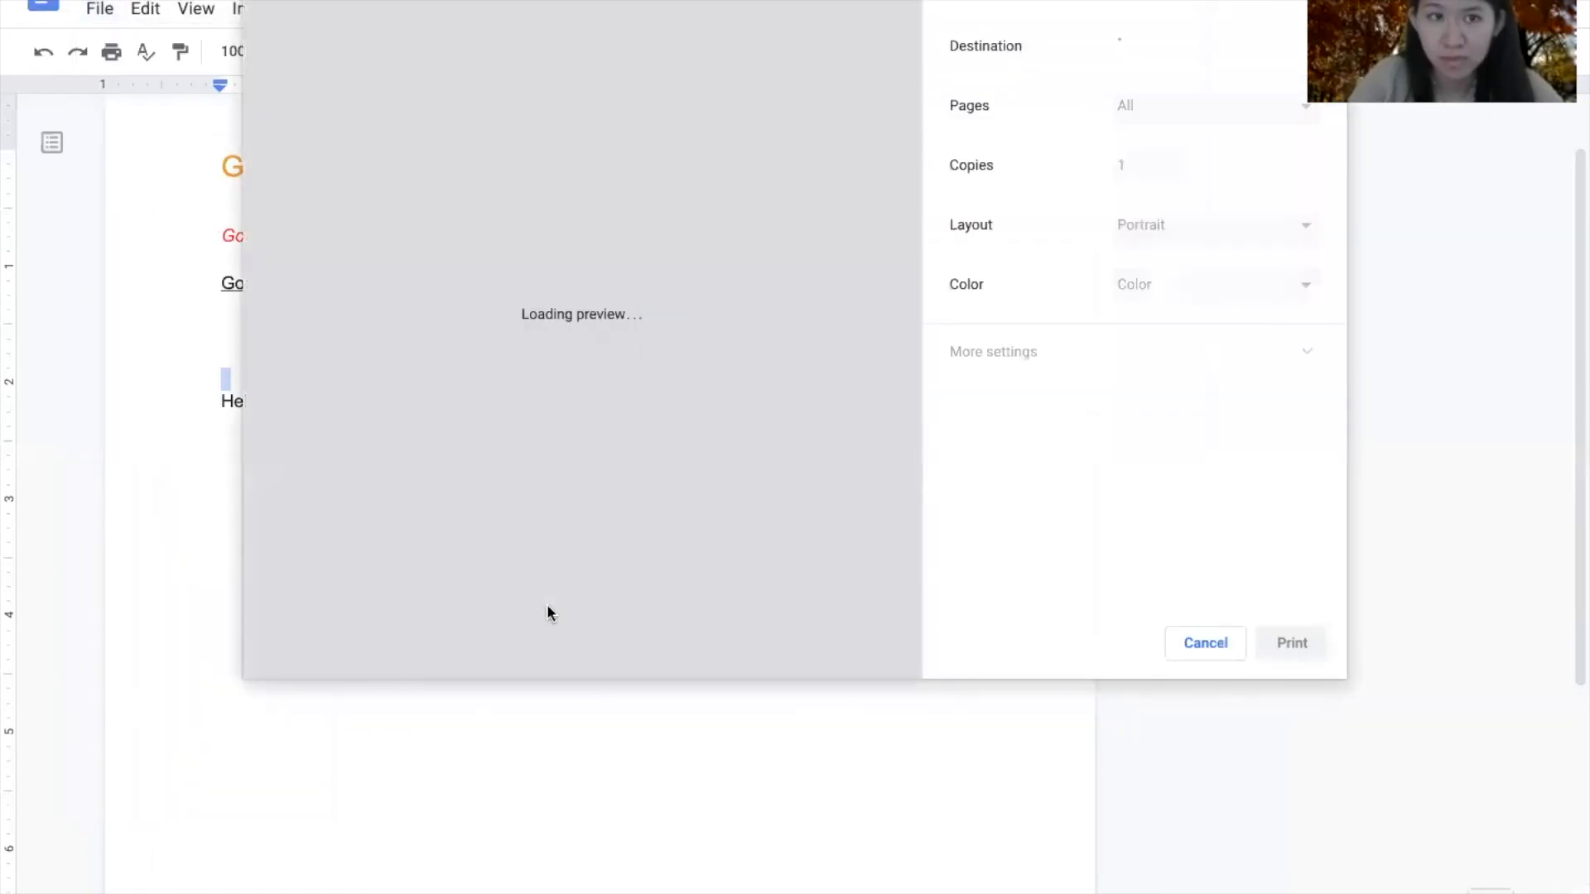
click(1183, 49)
click(1182, 47)
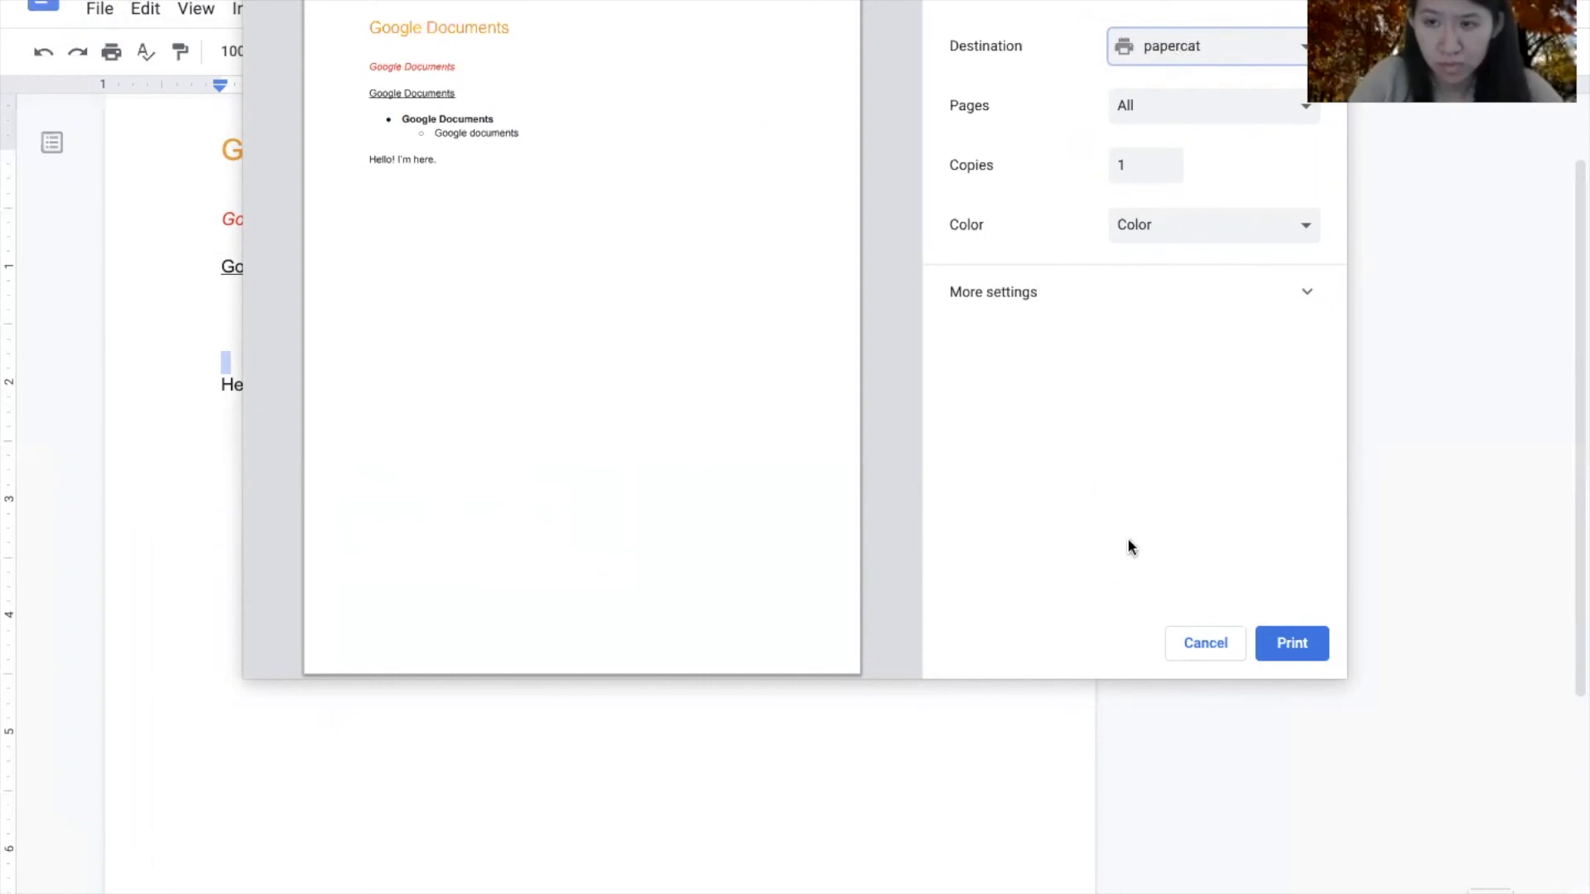
click(1169, 646)
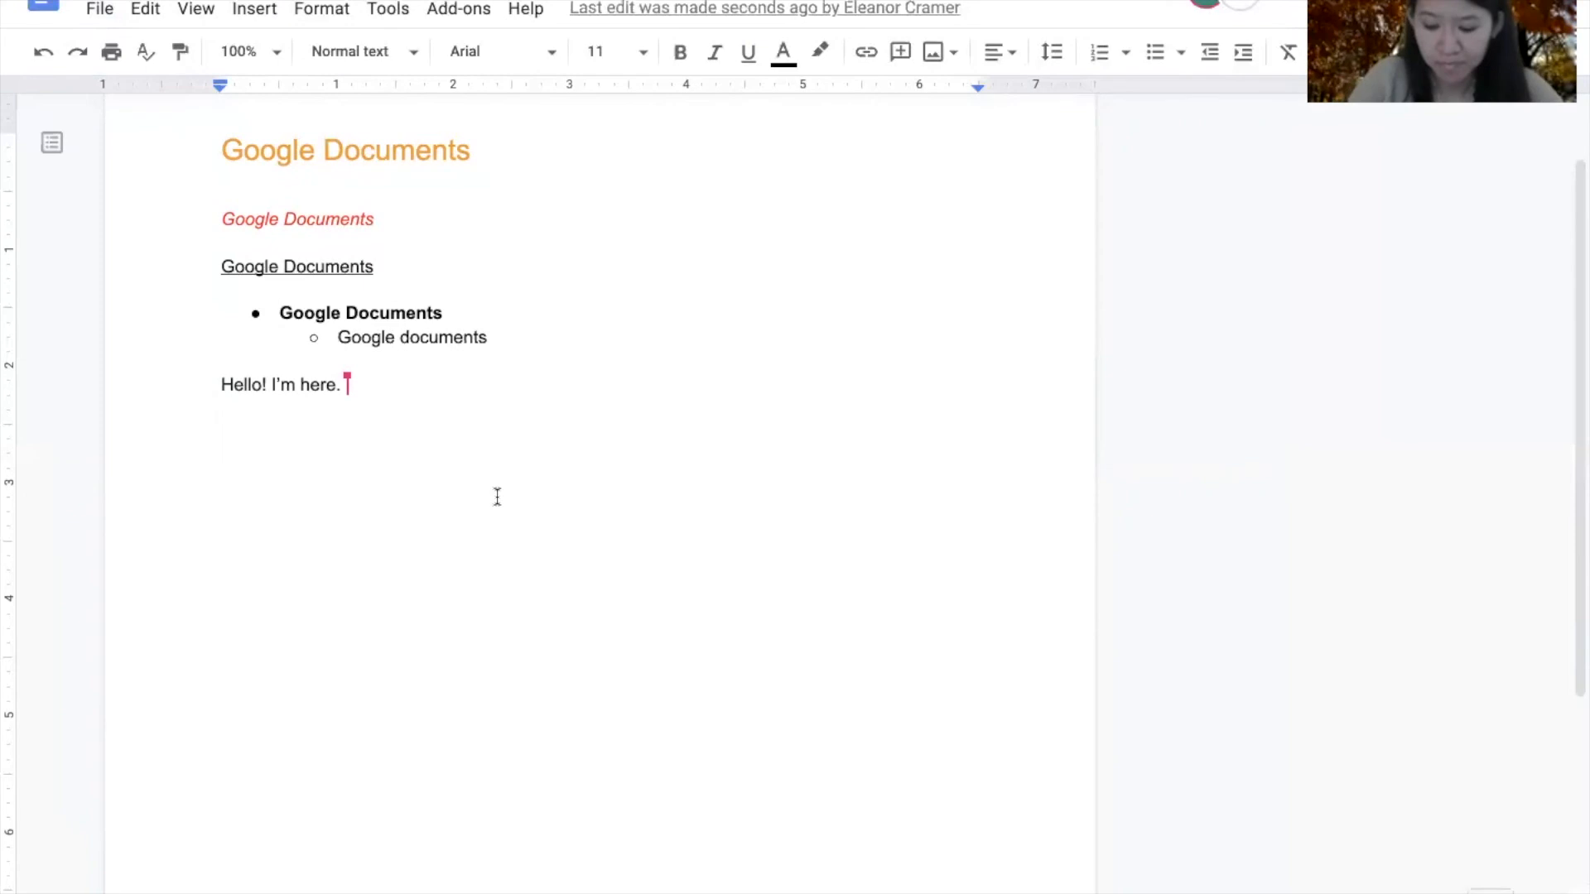
click(517, 10)
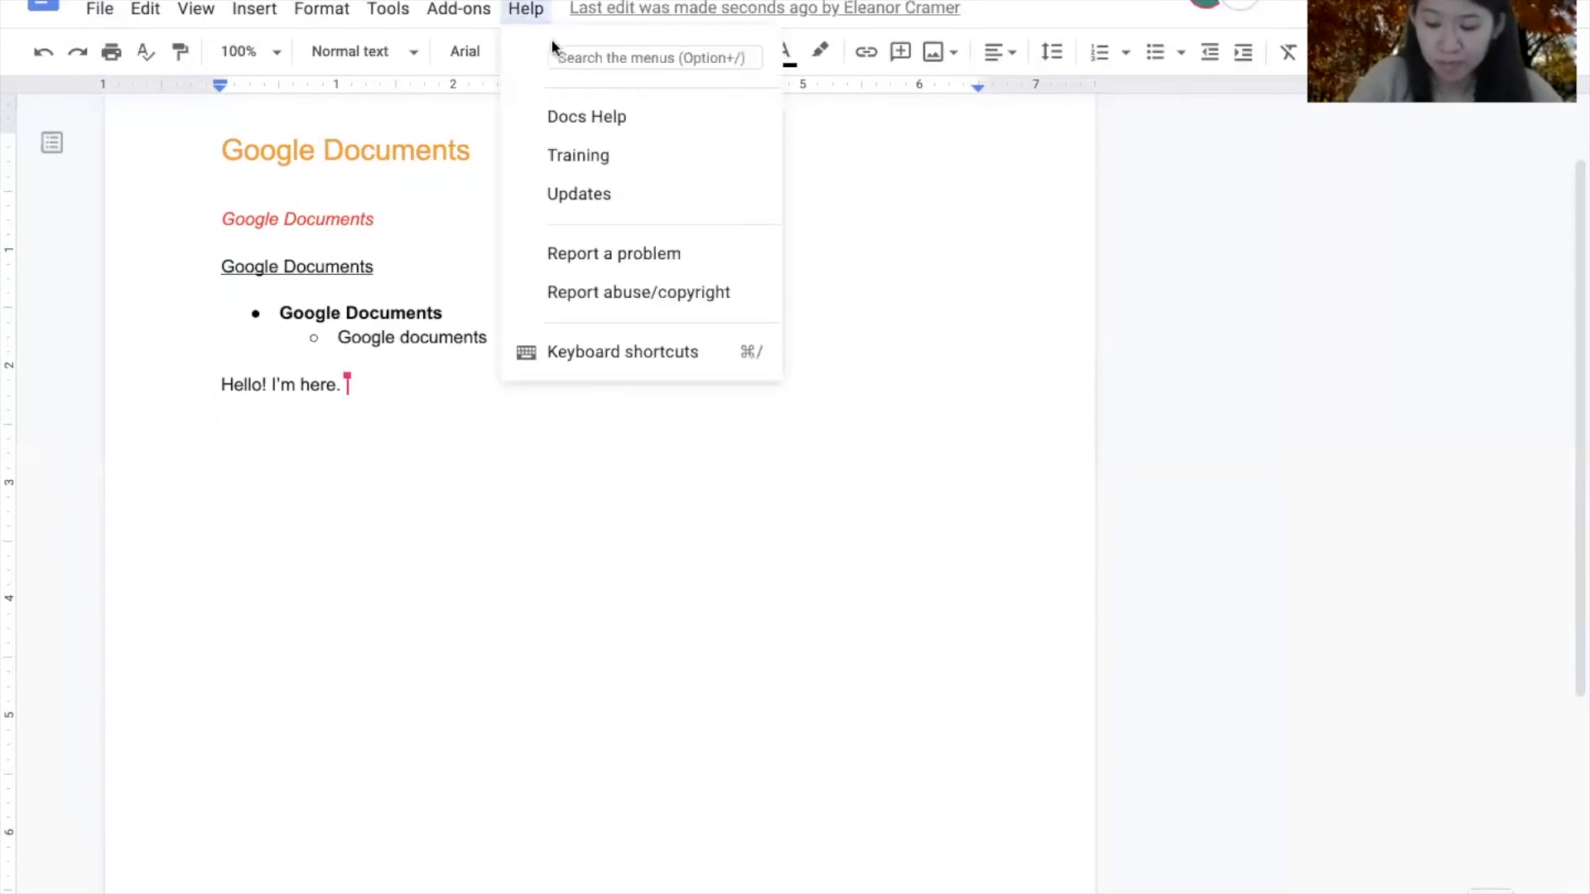
text(graph)
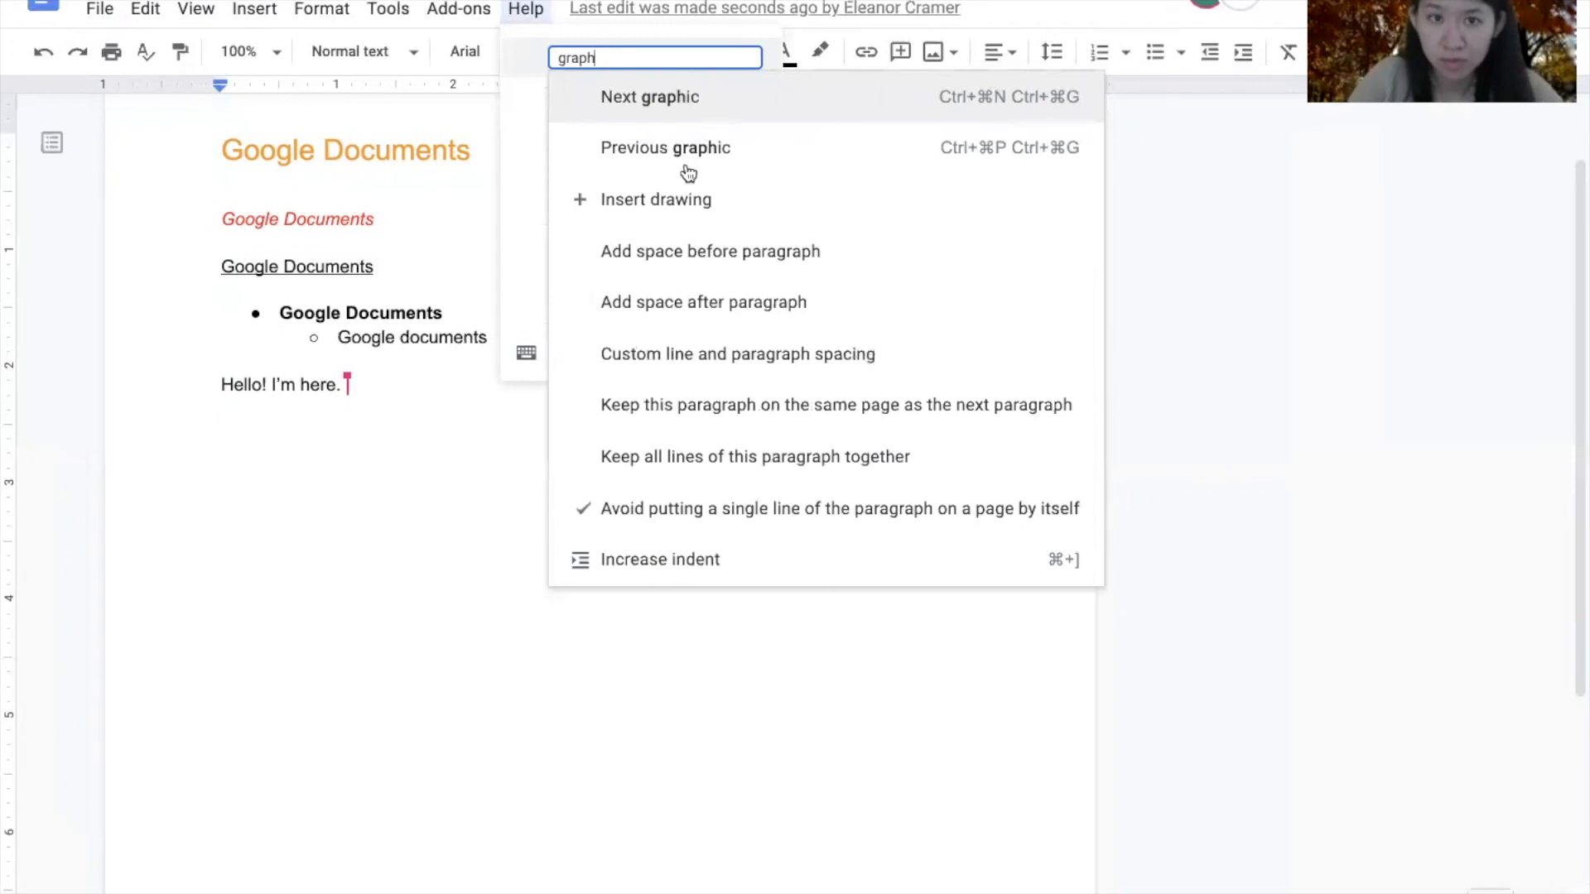
click(694, 203)
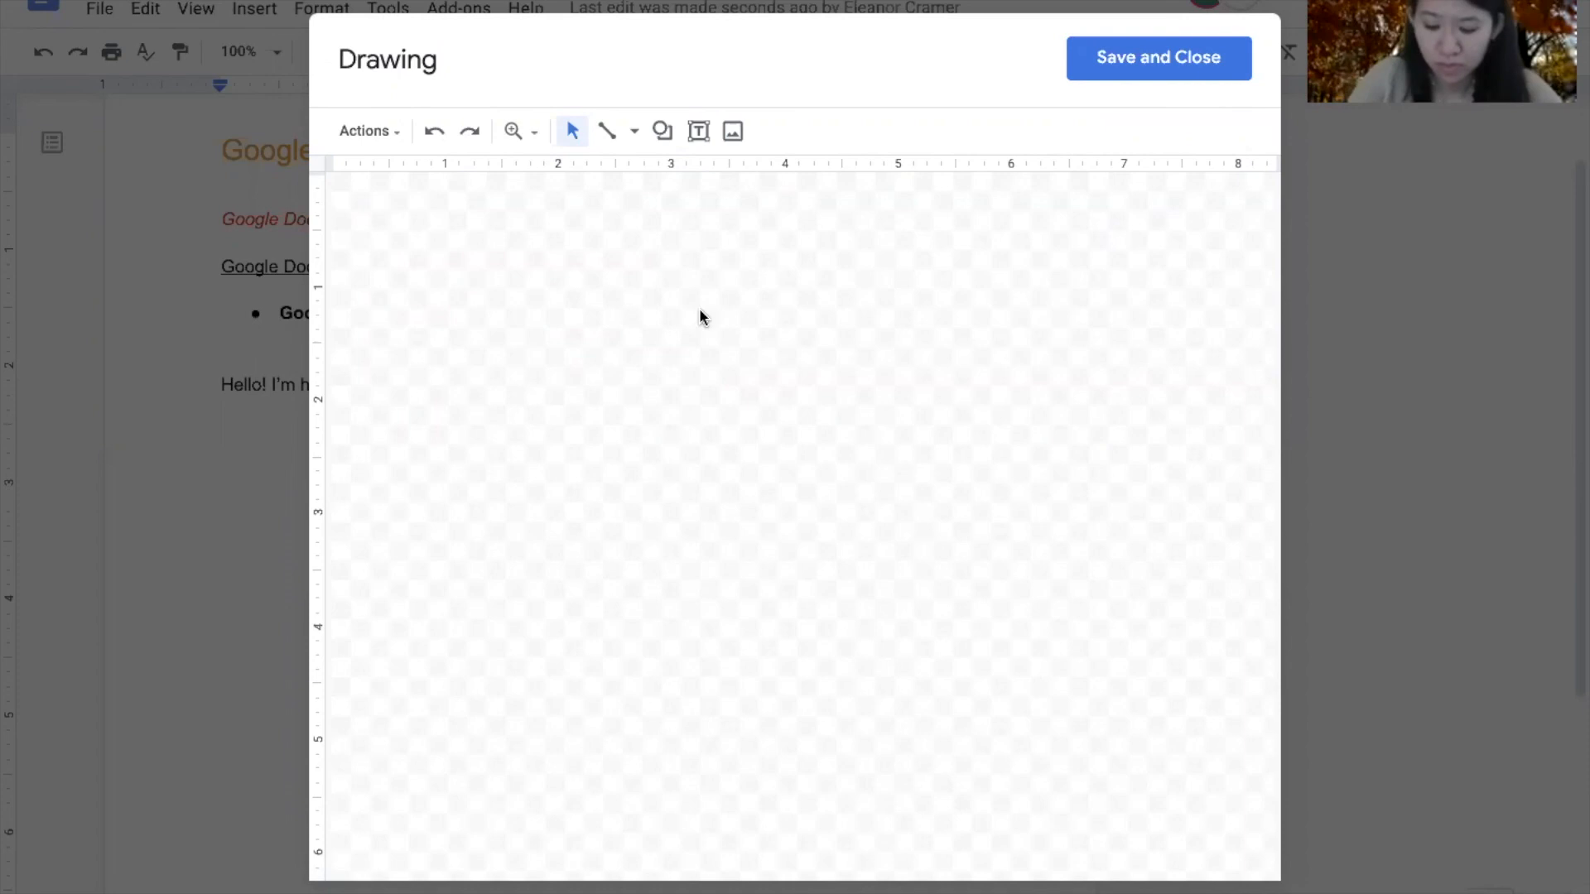
click(1115, 73)
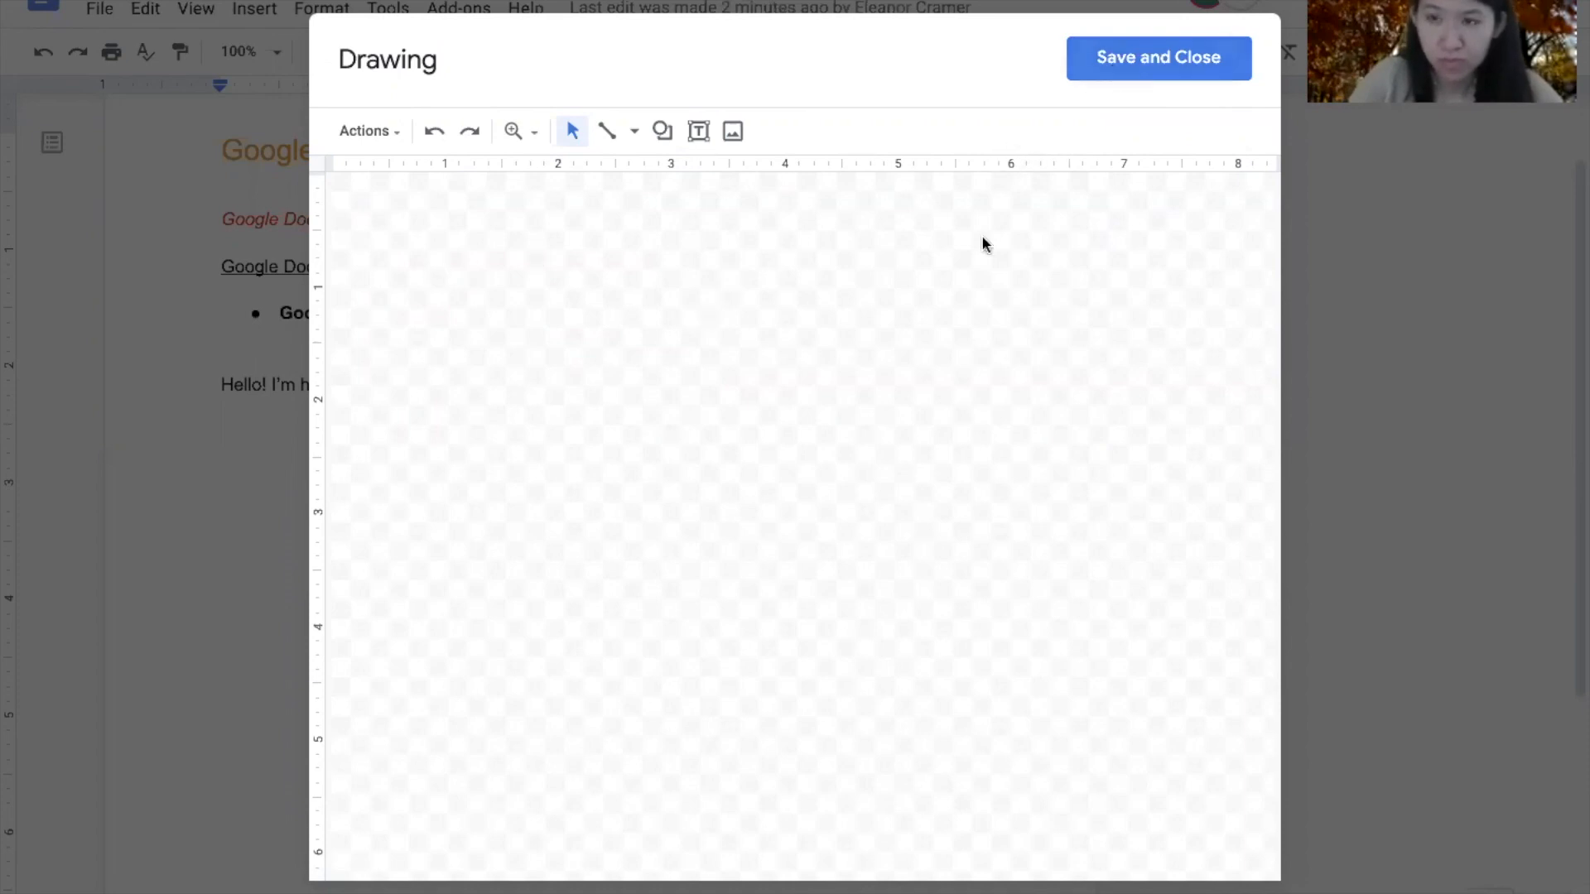